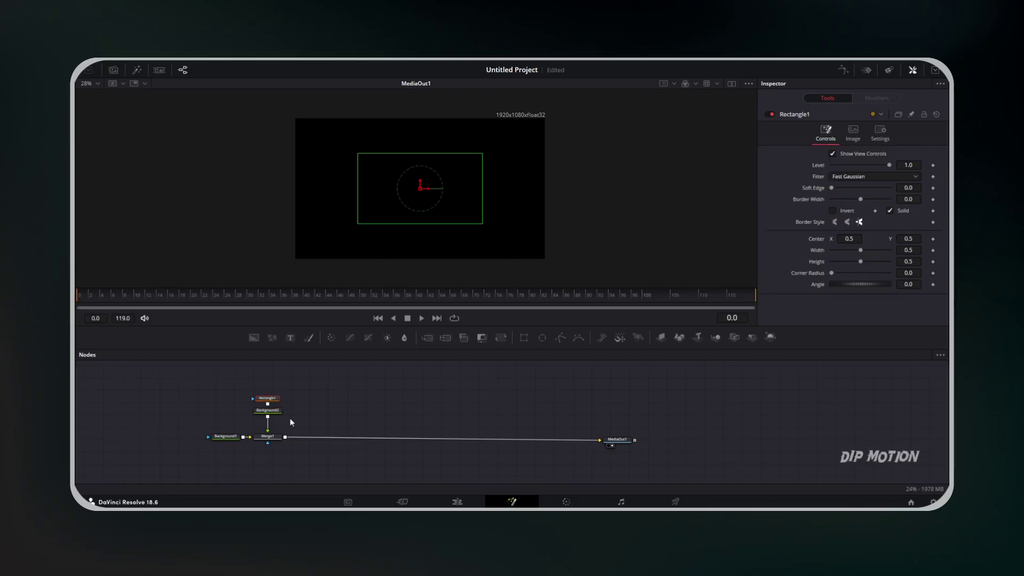
- Give Background2 a radial gradient starting at the rectangle's centre and darken its white stop to dark grey
{"action": "left_click", "coordinate": [729, 215]}
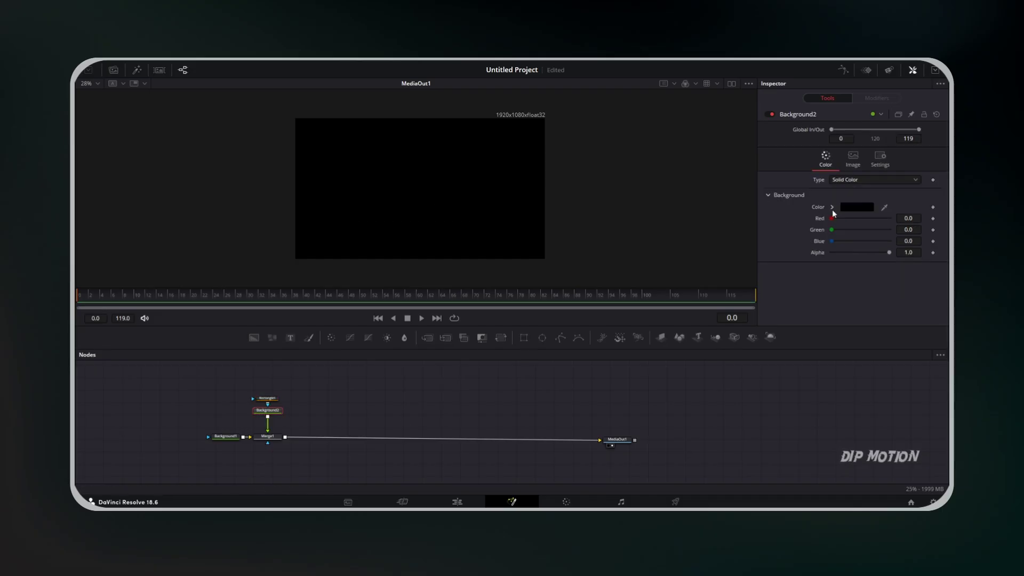
{"action": "left_click", "coordinate": [870, 183]}
{"action": "left_click", "coordinate": [853, 233]}
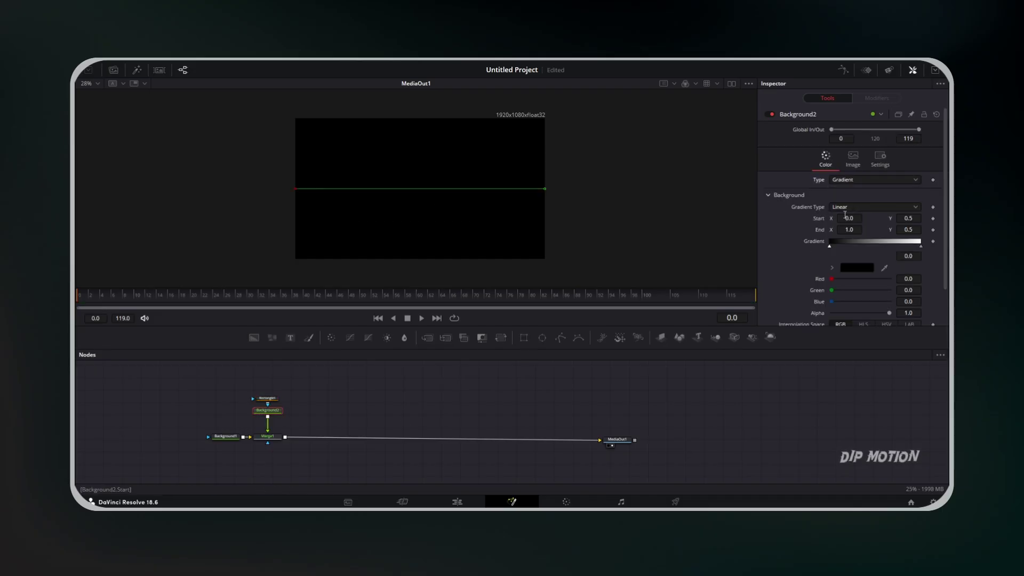
{"action": "left_click", "coordinate": [853, 207]}
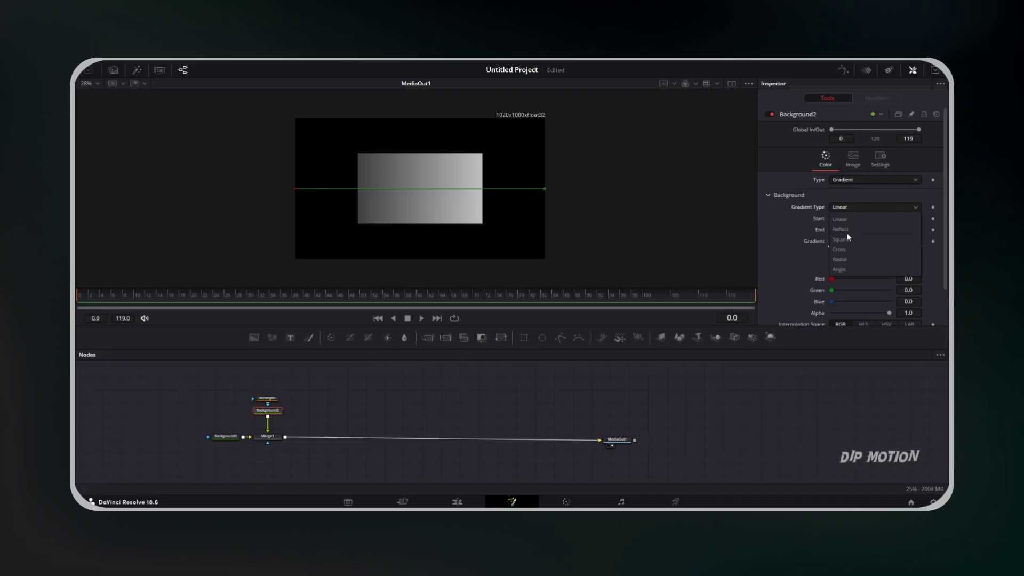
{"action": "left_click", "coordinate": [849, 261]}
{"action": "left_click_drag", "start_coordinate": [297, 190], "coordinate": [412, 193]}
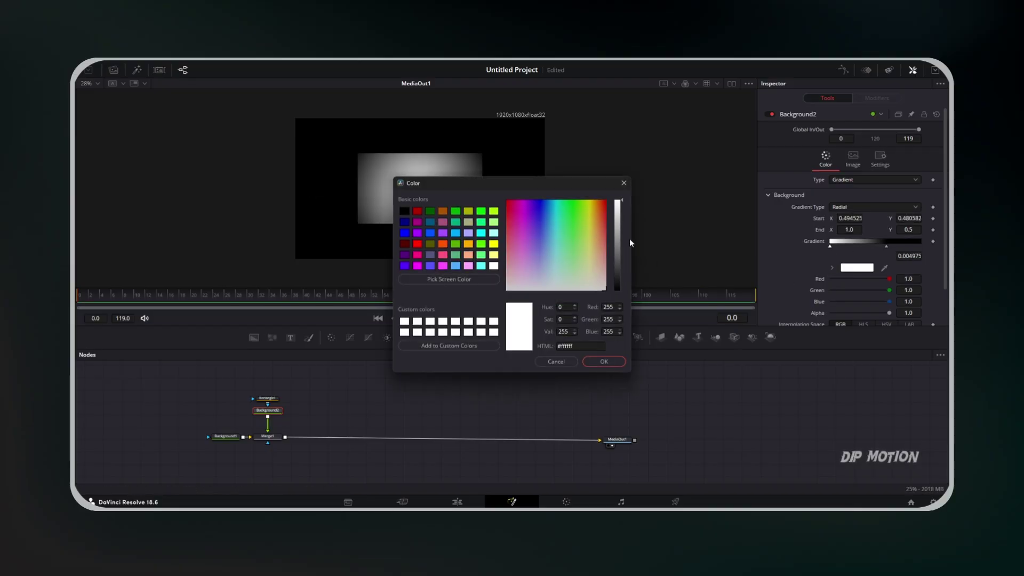
{"action": "left_click_drag", "start_coordinate": [629, 239], "coordinate": [620, 266]}
{"action": "left_click", "coordinate": [604, 359]}
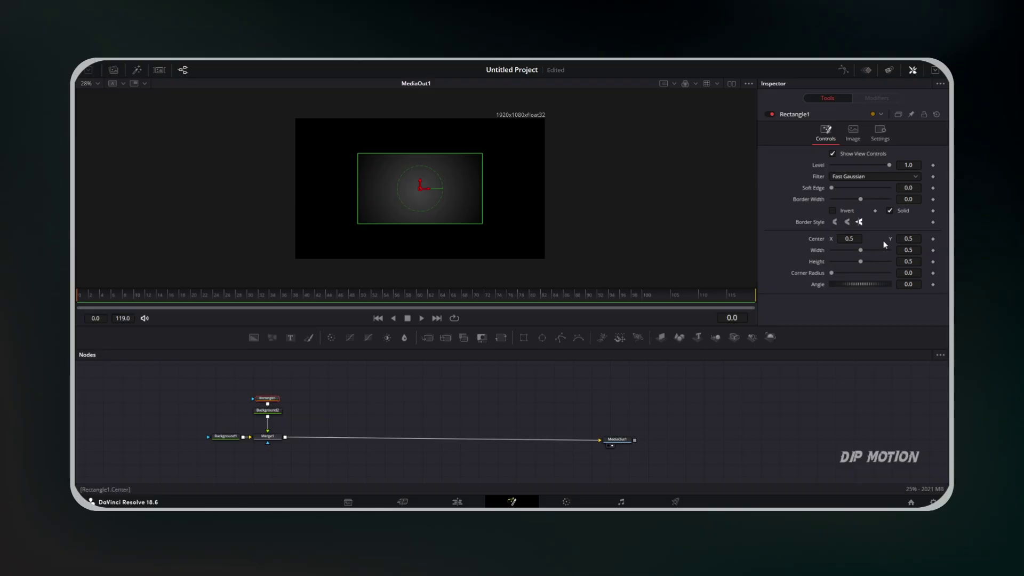
- Round the corners of Rectangle1, enlarge it slightly, and move Background2's gradient end to about X 1.19, Y 0.53
{"action": "left_click_drag", "start_coordinate": [831, 273], "coordinate": [913, 251]}
{"action": "left_click", "coordinate": [268, 410]}
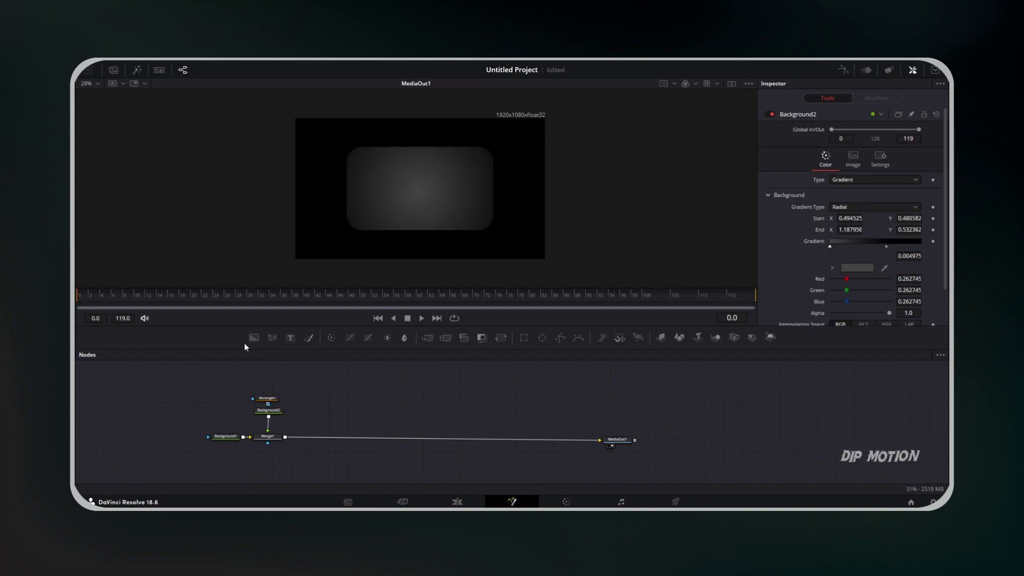
- Add another background with a Rectangle mask and merge it over the Merge1 output
{"action": "left_click_drag", "start_coordinate": [250, 342], "coordinate": [314, 410]}
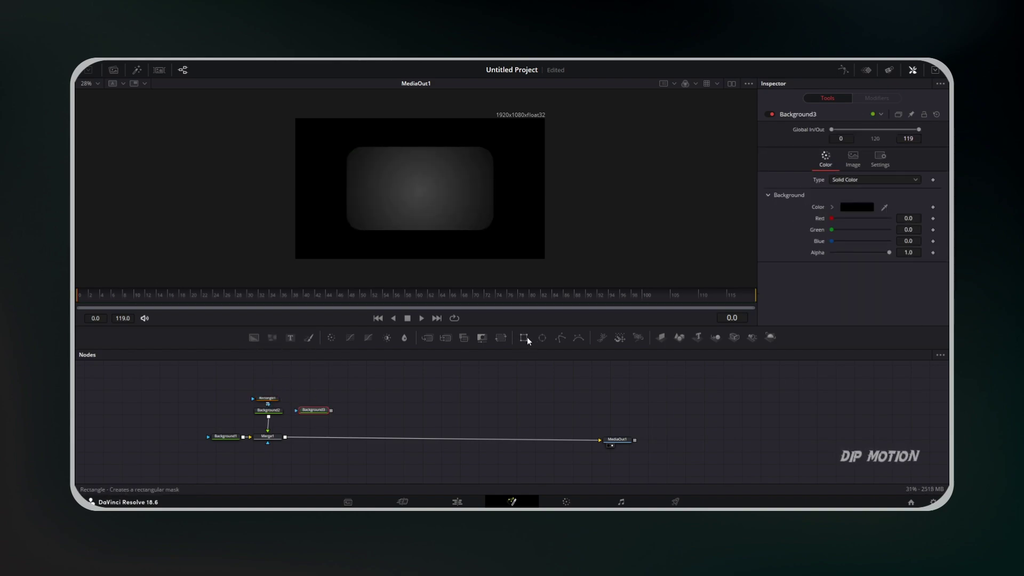
{"action": "left_click", "coordinate": [524, 338]}
{"action": "left_click_drag", "start_coordinate": [330, 411], "coordinate": [299, 437]}
- Set the new rectangle's corner radius to 0.276 and enlarge it to fit just inside the grey panel
{"action": "left_click", "coordinate": [313, 398]}
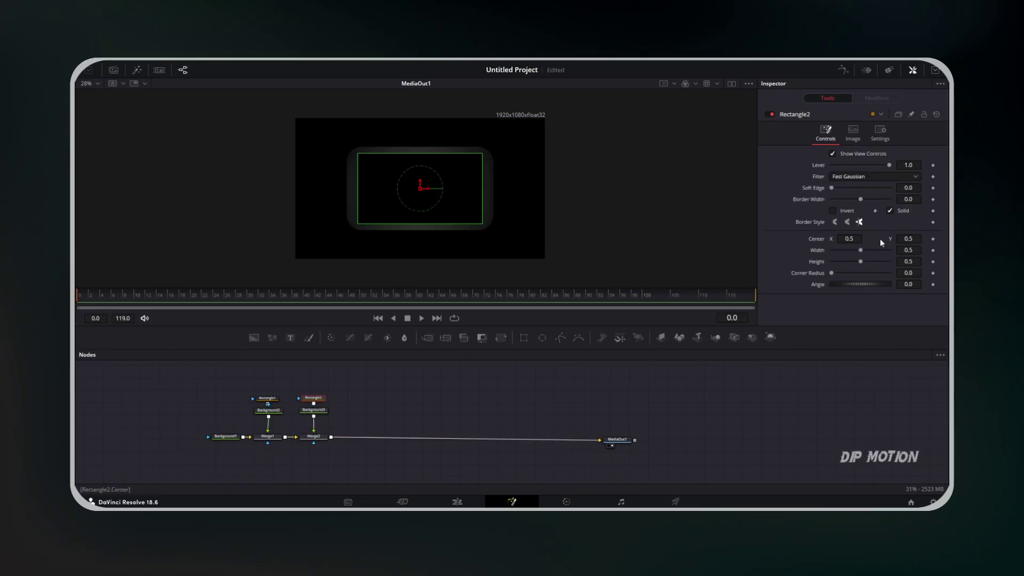
{"action": "left_click_drag", "start_coordinate": [838, 274], "coordinate": [851, 276]}
{"action": "left_click_drag", "start_coordinate": [908, 250], "coordinate": [913, 250]}
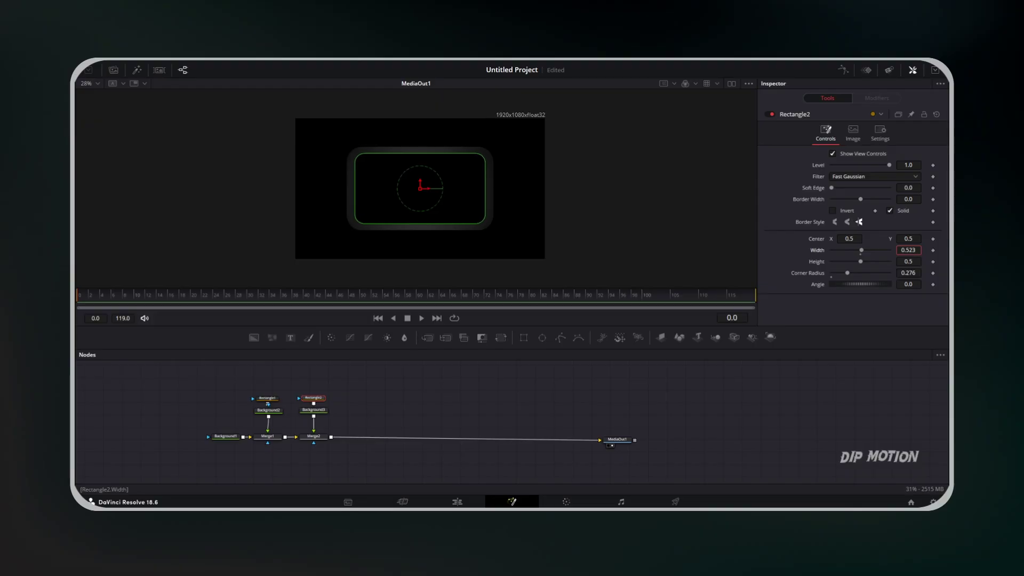
- Try a Gradient fill on the inner panel's background, and settle on the Four Corner colour type
{"action": "left_click", "coordinate": [313, 410]}
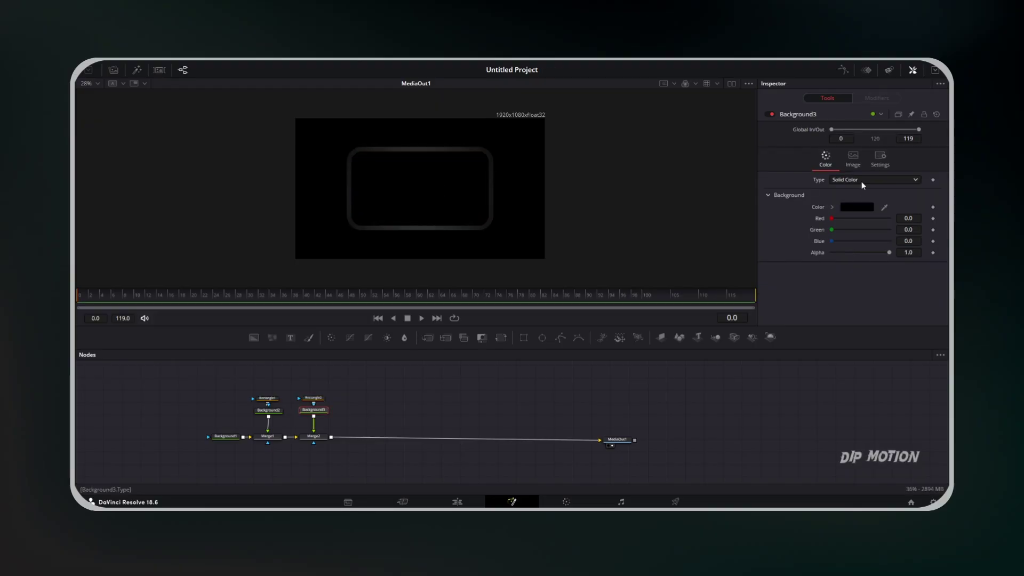
{"action": "left_click", "coordinate": [862, 181]}
{"action": "left_click", "coordinate": [859, 230]}
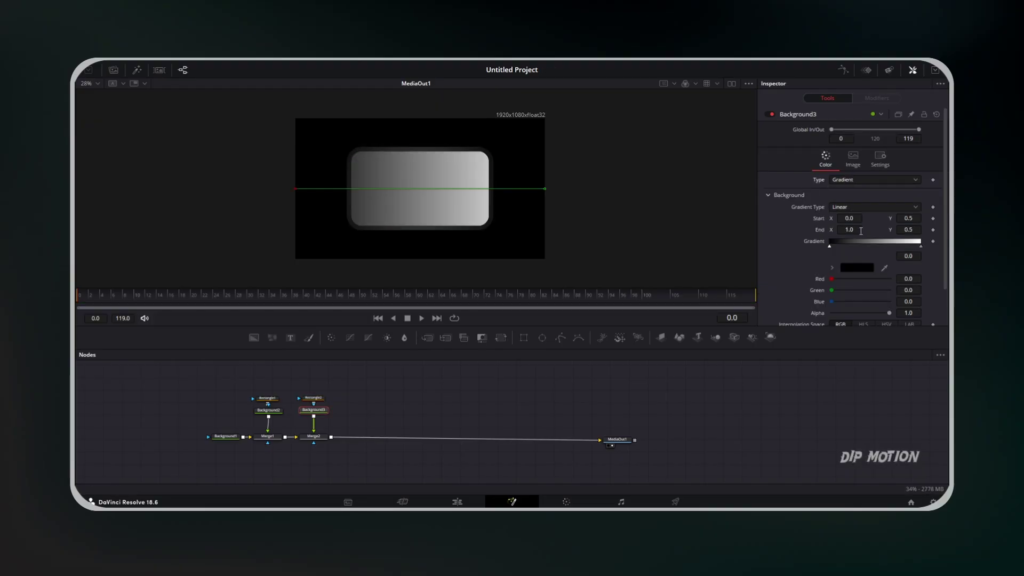
{"action": "left_click", "coordinate": [862, 180]}
{"action": "left_click", "coordinate": [854, 221]}
- Set the inner panel's Top Left colour to dark purple #4d1062 and copy its hex code
{"action": "left_click", "coordinate": [857, 206]}
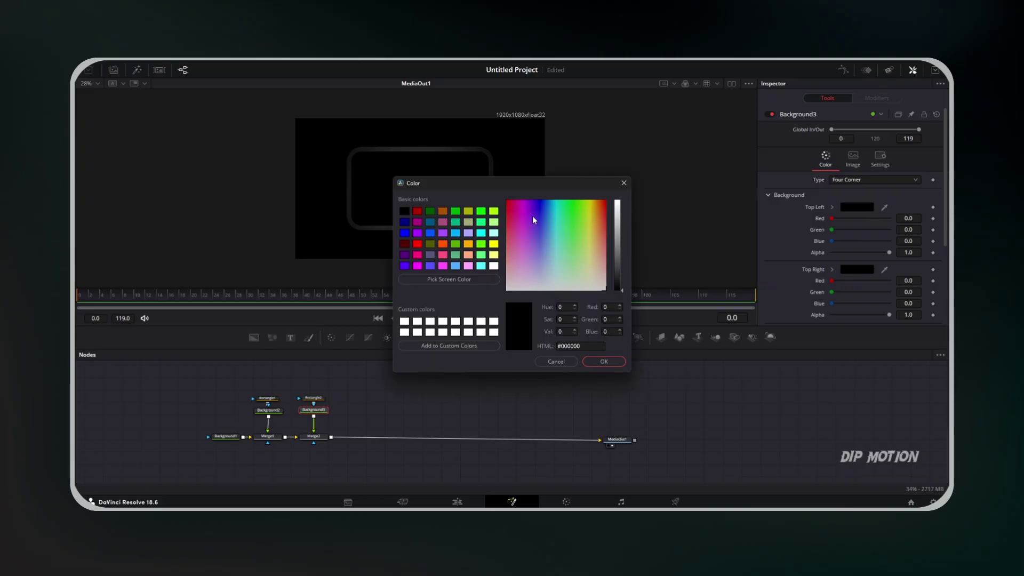
{"action": "left_click", "coordinate": [527, 215]}
{"action": "left_click", "coordinate": [618, 255]}
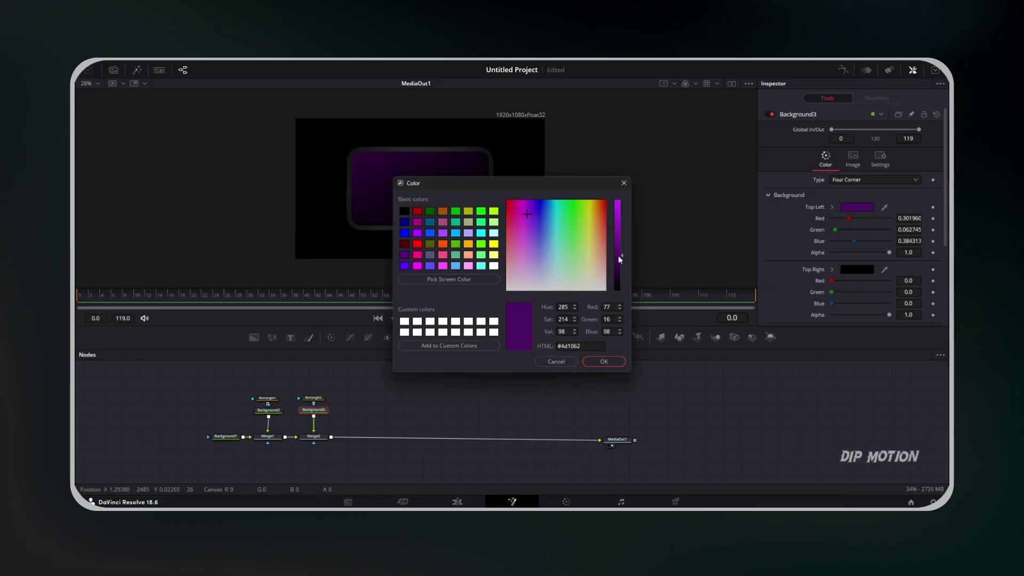
{"action": "triple_click", "coordinate": [585, 346]}
{"action": "key", "text": "ctrl+c"}
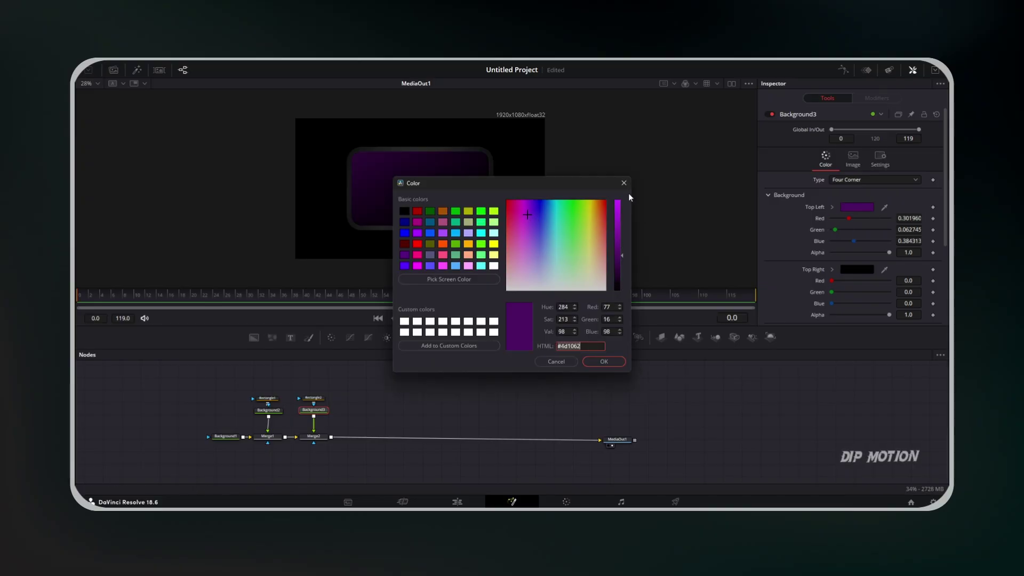
{"action": "key", "text": "Return"}
- Paste the copied hex code #4d1062 as the inner panel's Bottom Right colour
{"action": "scroll", "coordinate": [851, 240], "scroll_direction": "down", "scroll_amount": 3}
{"action": "left_click", "coordinate": [856, 270]}
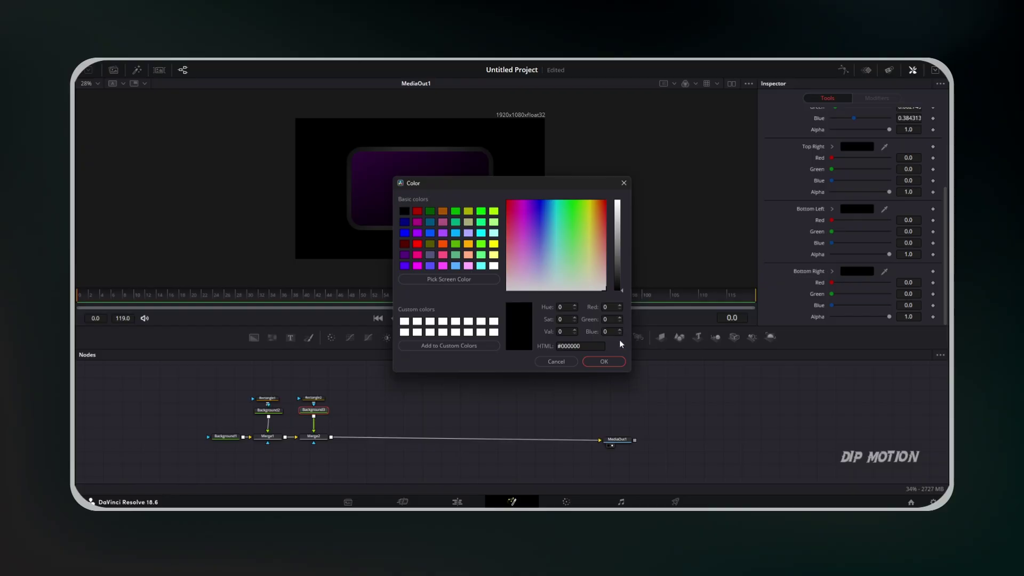
{"action": "triple_click", "coordinate": [578, 343]}
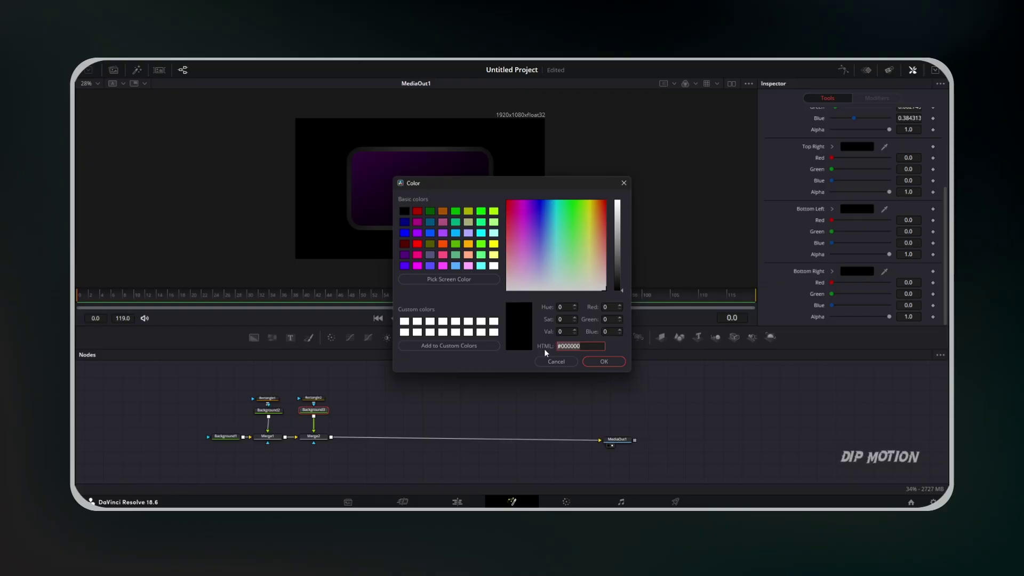
{"action": "key", "text": "ctrl+v"}
{"action": "key", "text": "Return"}
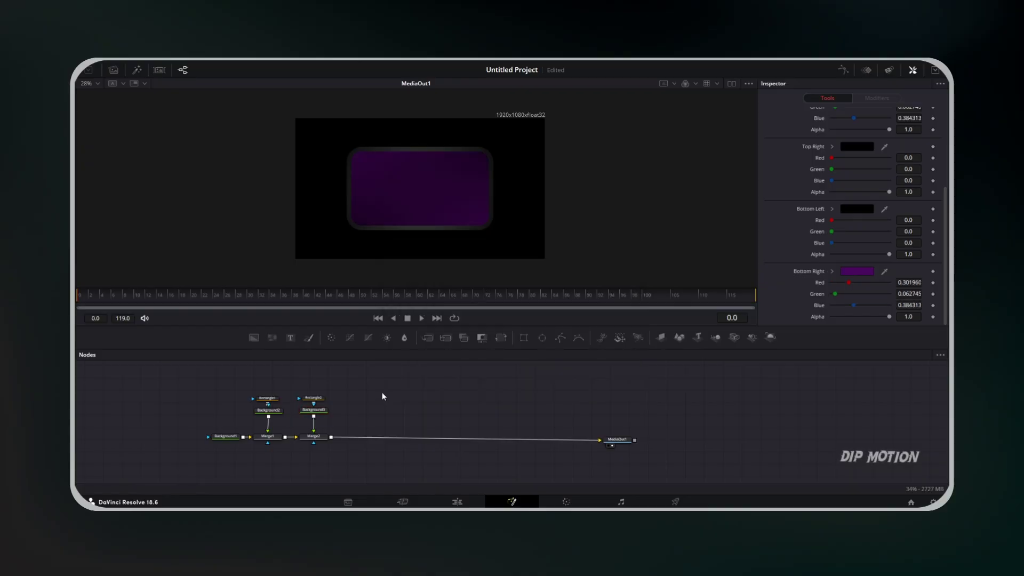
- Add another background with a Polygon mask and merge it over the Merge2 output
{"action": "left_click_drag", "start_coordinate": [255, 338], "coordinate": [356, 410]}
{"action": "left_click", "coordinate": [560, 338]}
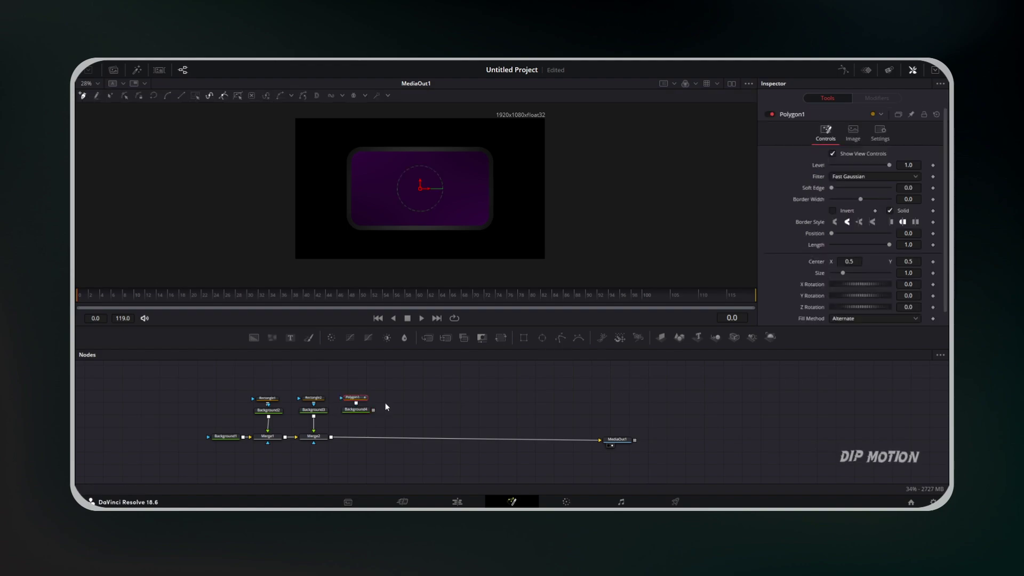
{"action": "left_click_drag", "start_coordinate": [374, 409], "coordinate": [331, 438]}
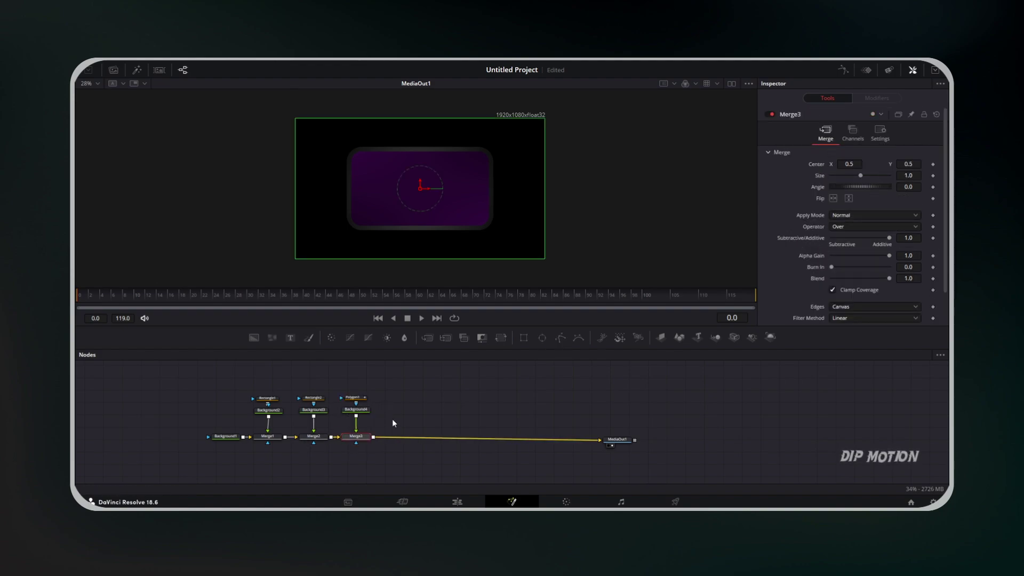
- Draw a straight horizontal polygon line across the purple panel near its lower edge and give it a thin border width
{"action": "left_click", "coordinate": [362, 399]}
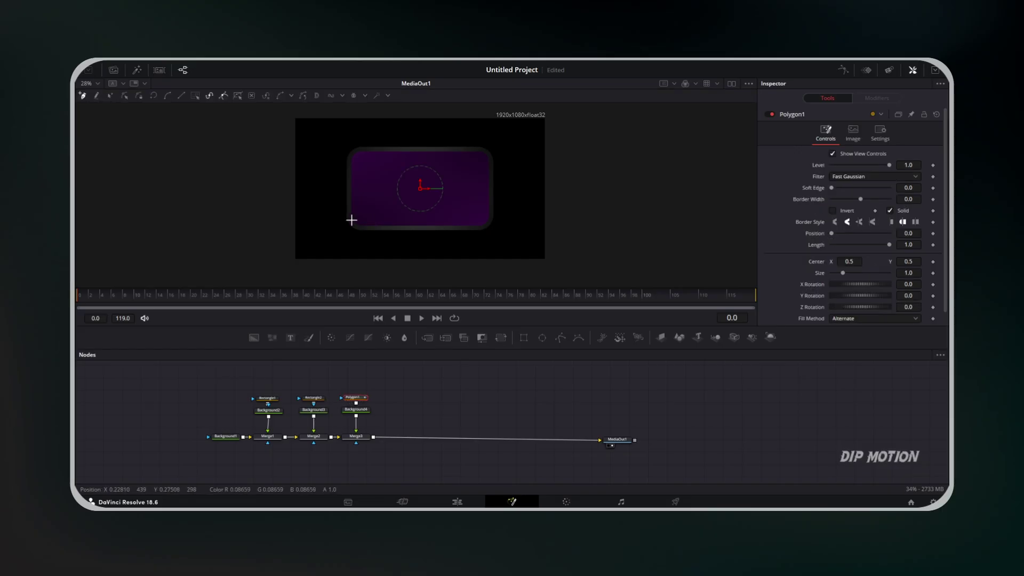
{"action": "left_click_drag", "start_coordinate": [346, 221], "coordinate": [371, 221]}
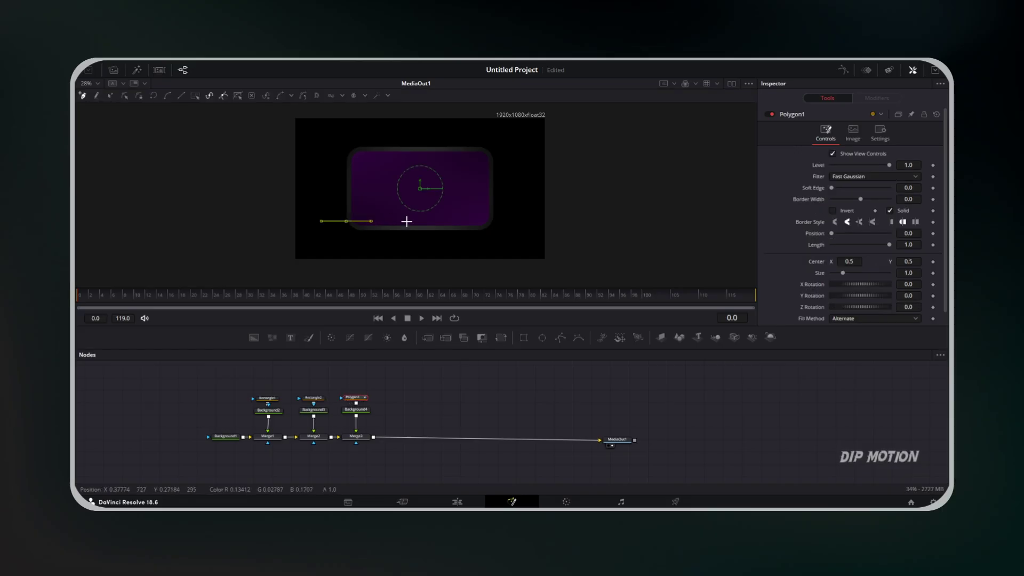
{"action": "left_click", "coordinate": [484, 221]}
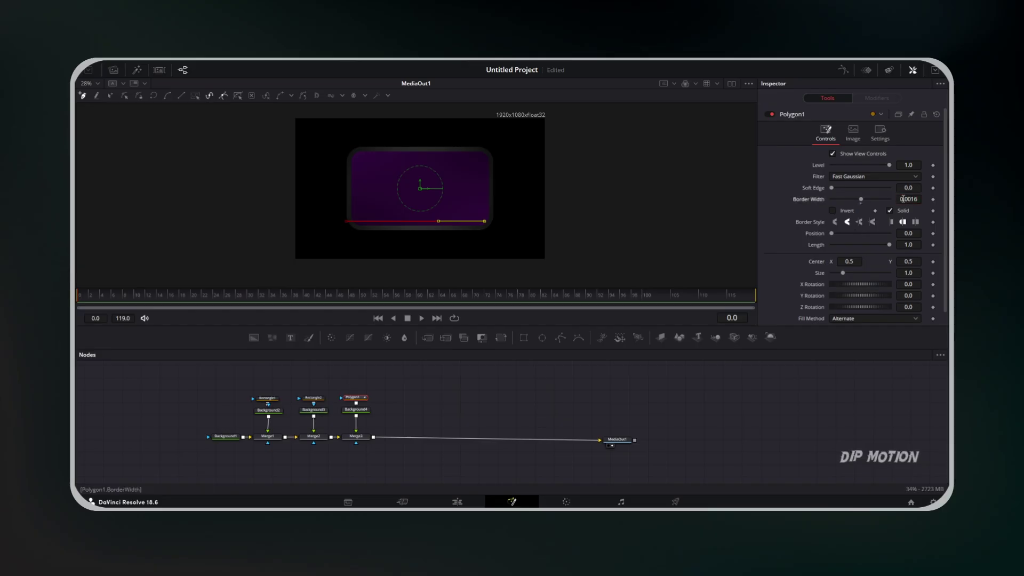
- Give the line's background a linear gradient from white to cyan, with its start and end points spanning the line
{"action": "left_click", "coordinate": [356, 409]}
{"action": "left_click", "coordinate": [857, 208]}
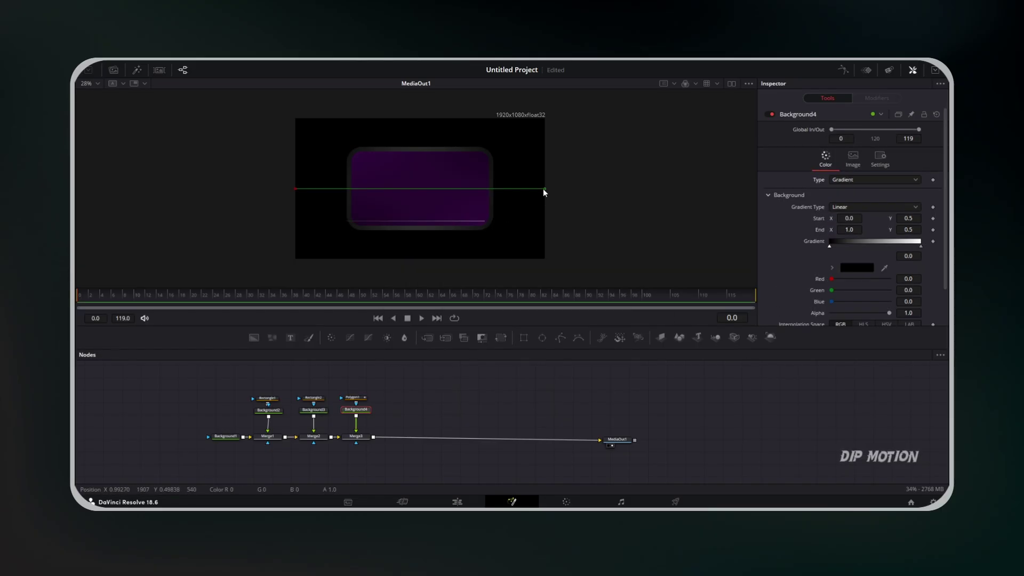
{"action": "left_click_drag", "start_coordinate": [543, 188], "coordinate": [346, 219]}
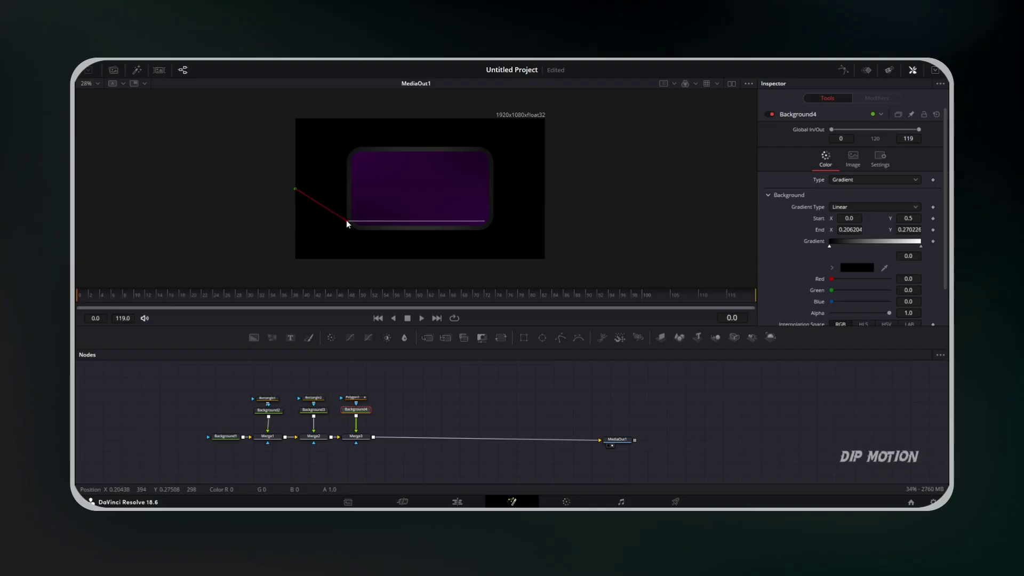
{"action": "left_click_drag", "start_coordinate": [297, 190], "coordinate": [508, 219]}
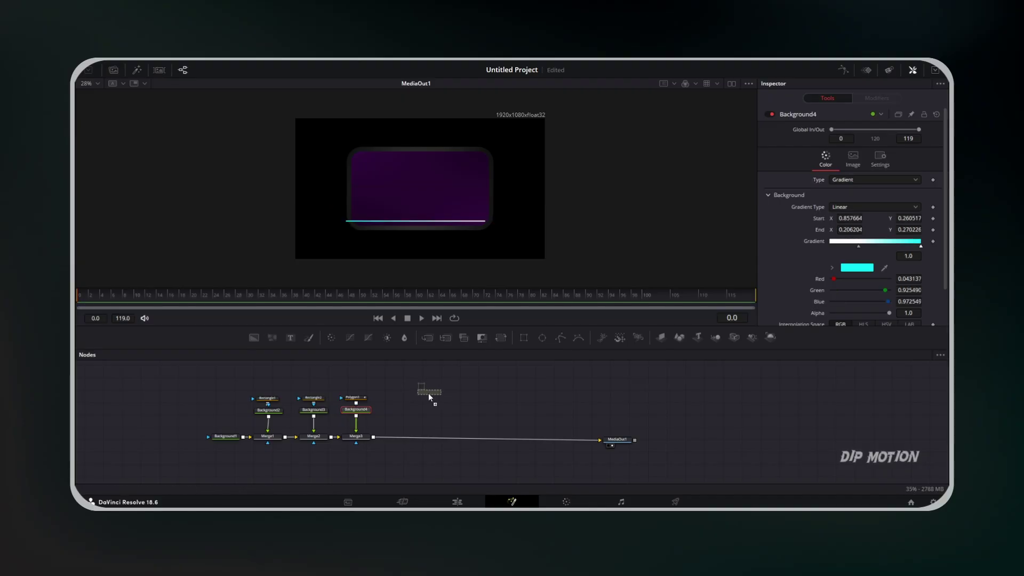
- Add a Rectangle mask to the line's Merge3 node and place it above the Polygon node
{"action": "left_click", "coordinate": [427, 392]}
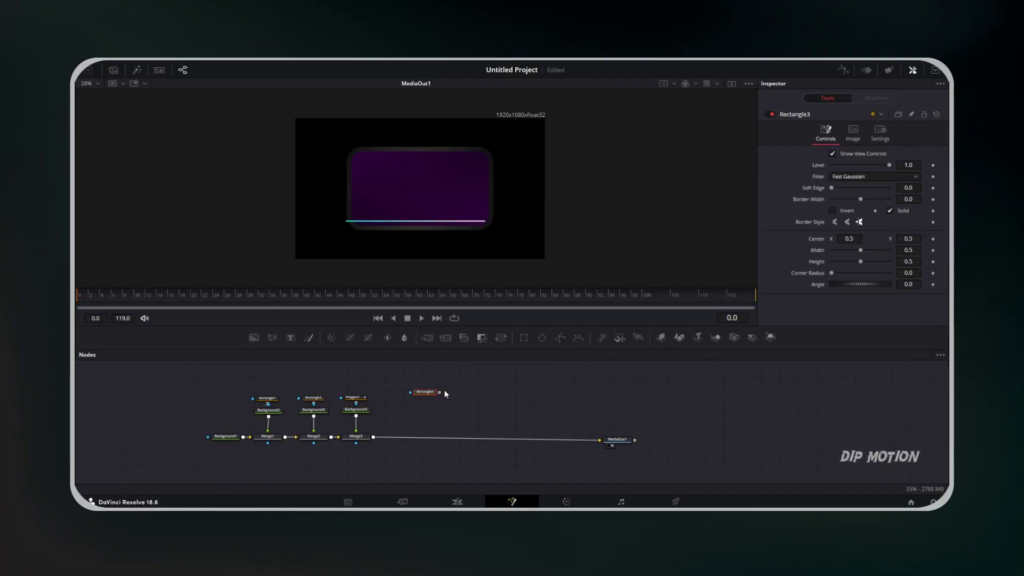
{"action": "left_click_drag", "start_coordinate": [440, 392], "coordinate": [356, 442]}
{"action": "left_click_drag", "start_coordinate": [422, 396], "coordinate": [361, 380]}
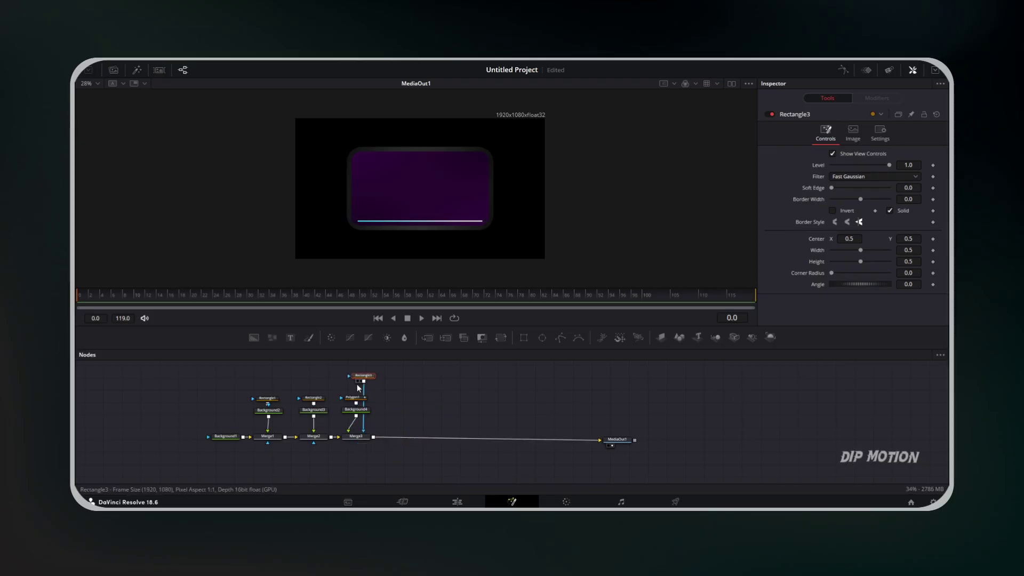
- Show the viewer controls and adjust the line's rectangle mask to soft edge 0.0195, centre X 0.49 and width 0.486
{"action": "left_click", "coordinate": [748, 84]}
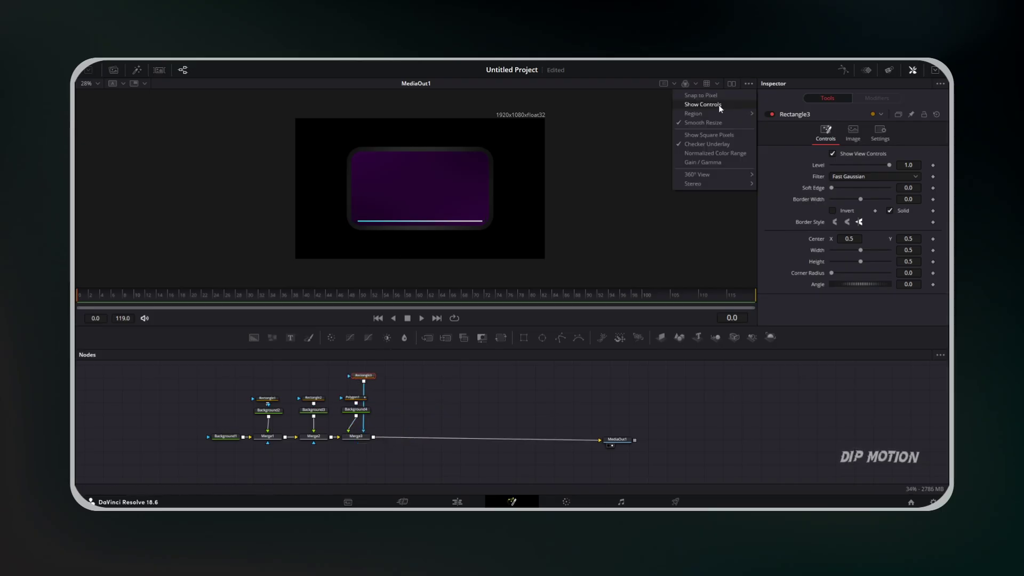
{"action": "left_click", "coordinate": [718, 105]}
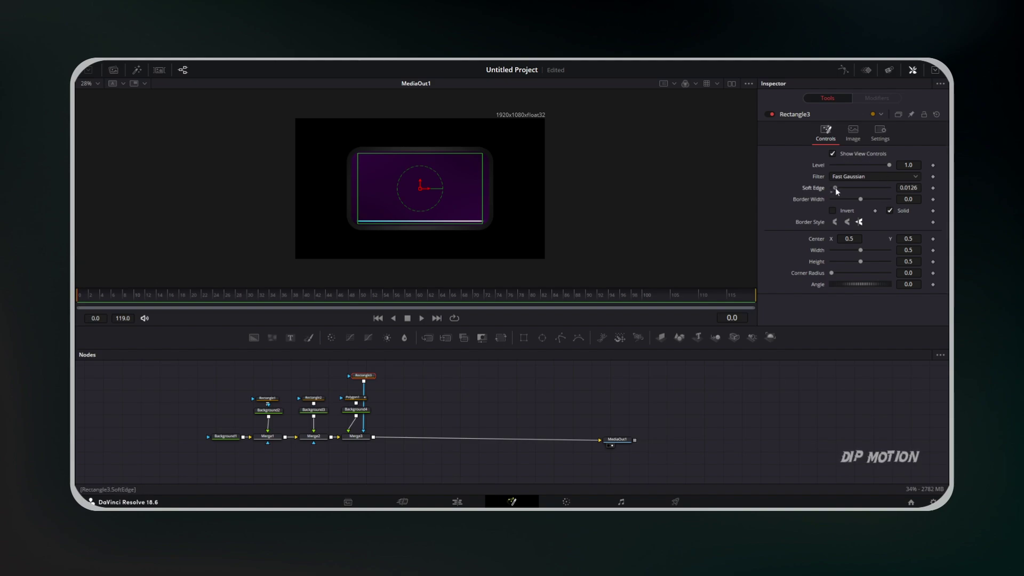
{"action": "left_click_drag", "start_coordinate": [835, 187], "coordinate": [836, 187]}
- Duplicate the line's rectangle, polygon, background and merge nodes and insert the copy after Merge3
{"action": "left_click_drag", "start_coordinate": [333, 367], "coordinate": [395, 439]}
{"action": "key", "text": "ctrl+c"}
{"action": "key", "text": "ctrl+v"}
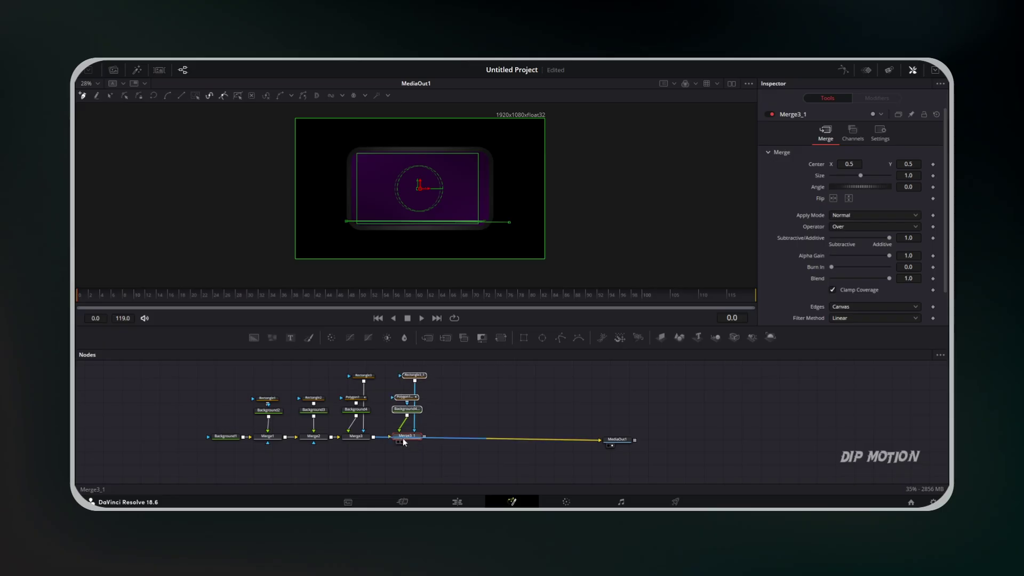
- Reshape the duplicated line into a rising curve and lower its rectangle mask's upper edge to fade the curve's end
{"action": "left_click", "coordinate": [403, 398]}
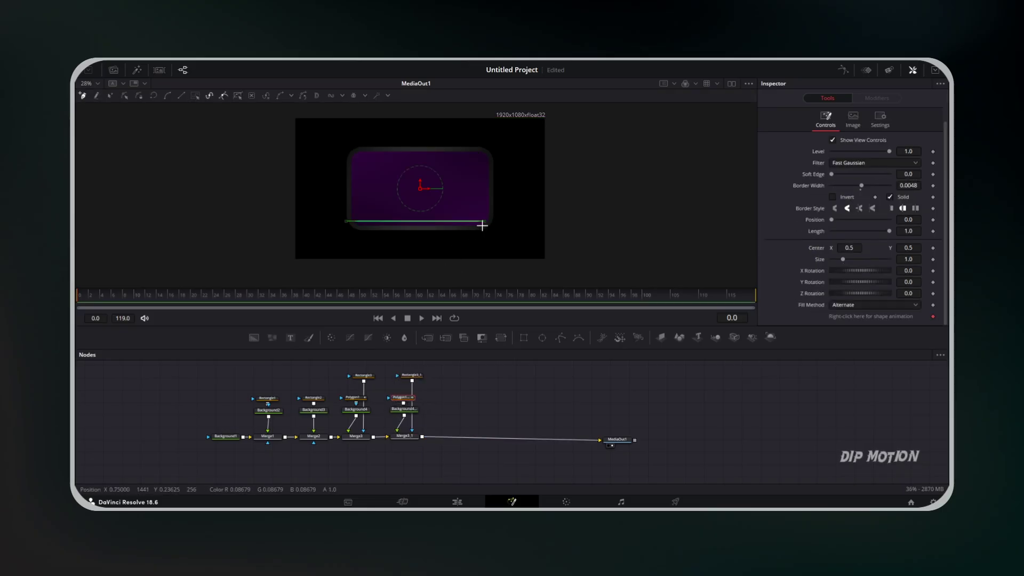
{"action": "left_click_drag", "start_coordinate": [484, 221], "coordinate": [478, 162]}
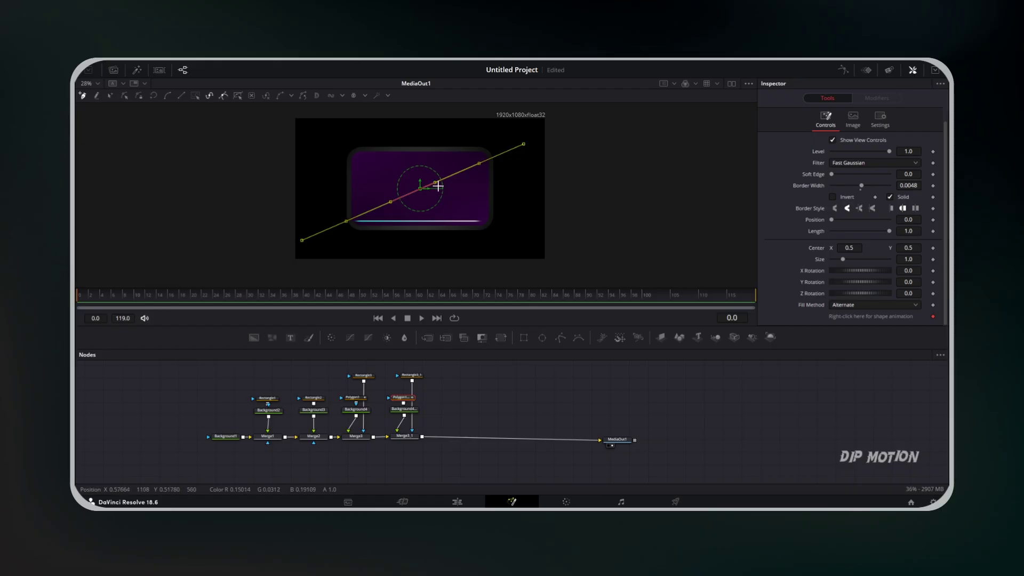
{"action": "left_click_drag", "start_coordinate": [434, 182], "coordinate": [472, 216]}
{"action": "left_click_drag", "start_coordinate": [390, 202], "coordinate": [401, 221]}
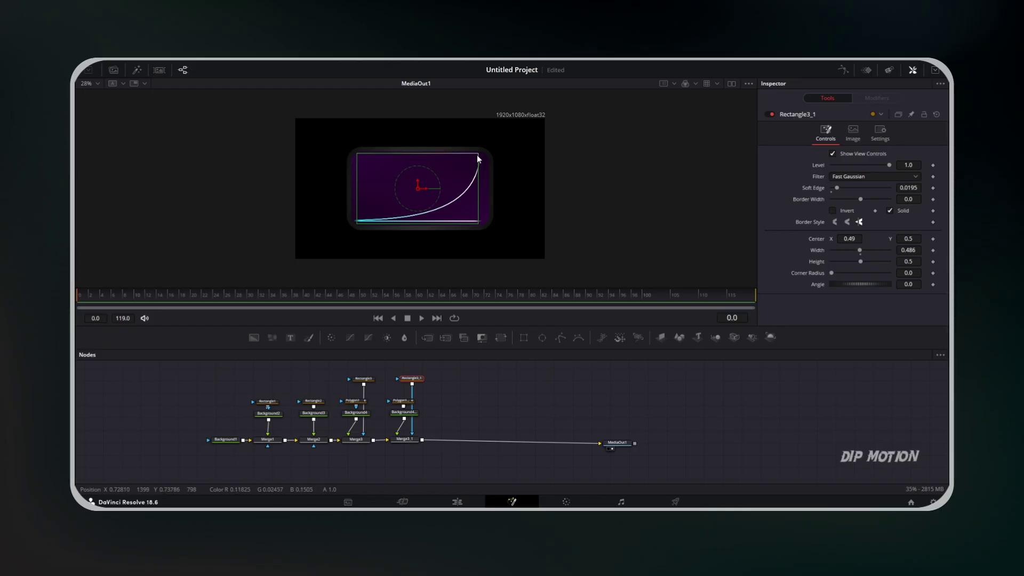
{"action": "left_click_drag", "start_coordinate": [477, 155], "coordinate": [473, 205]}
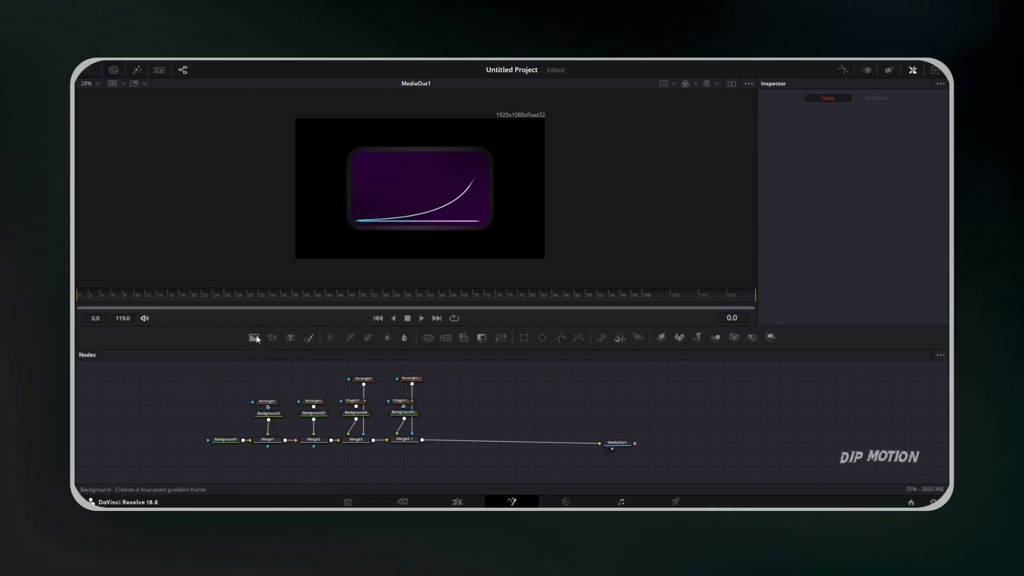
- Add another background with an Ellipse mask and merge it over the Merge3_1 output
{"action": "left_click_drag", "start_coordinate": [256, 336], "coordinate": [424, 441]}
{"action": "left_click", "coordinate": [541, 337]}
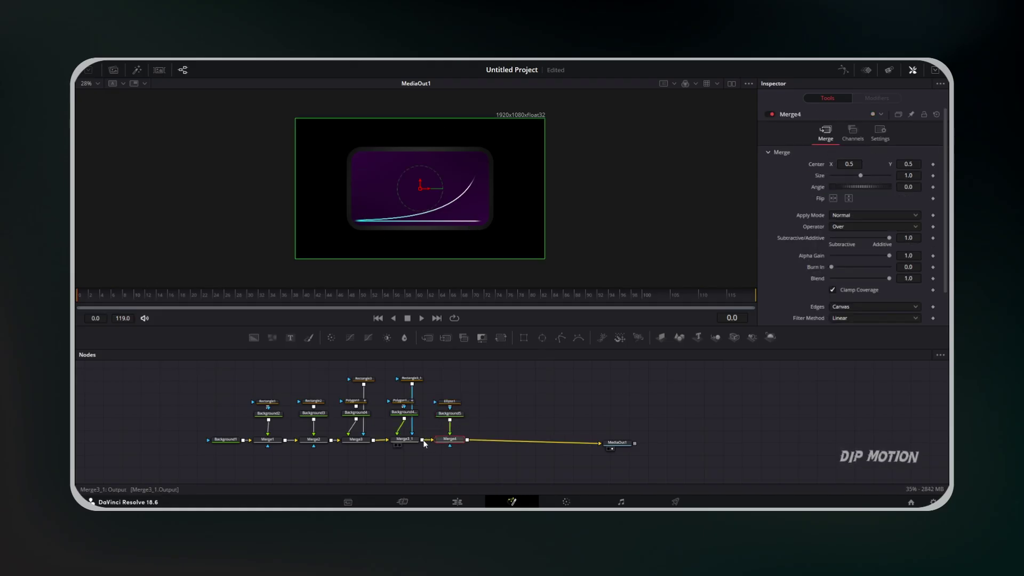
- Make Ellipse1 a white dot by linking its width to its height with an expression, setting the height to 0.023 and colouring Background5 white
{"action": "left_click", "coordinate": [454, 401]}
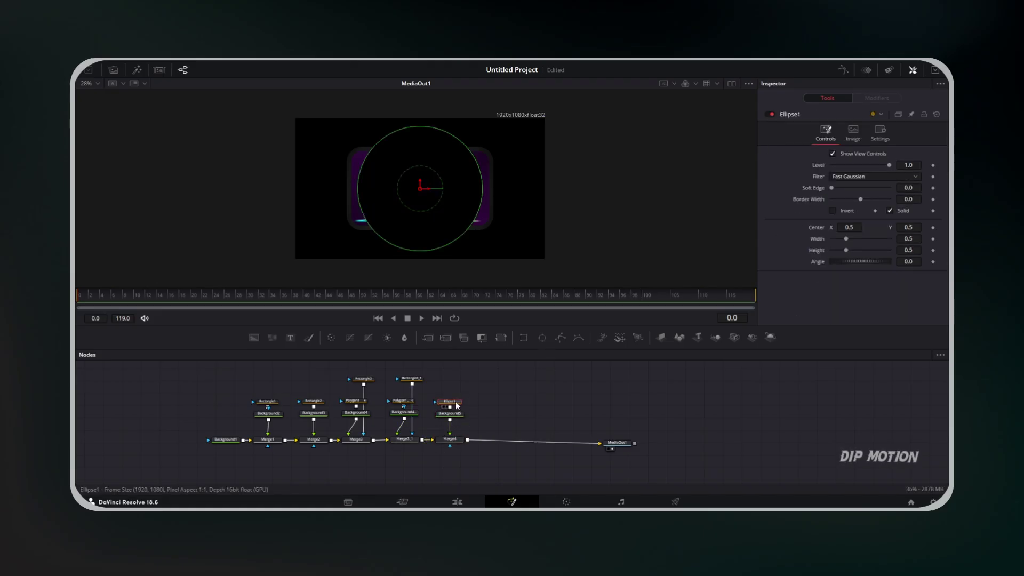
{"action": "right_click", "coordinate": [818, 242]}
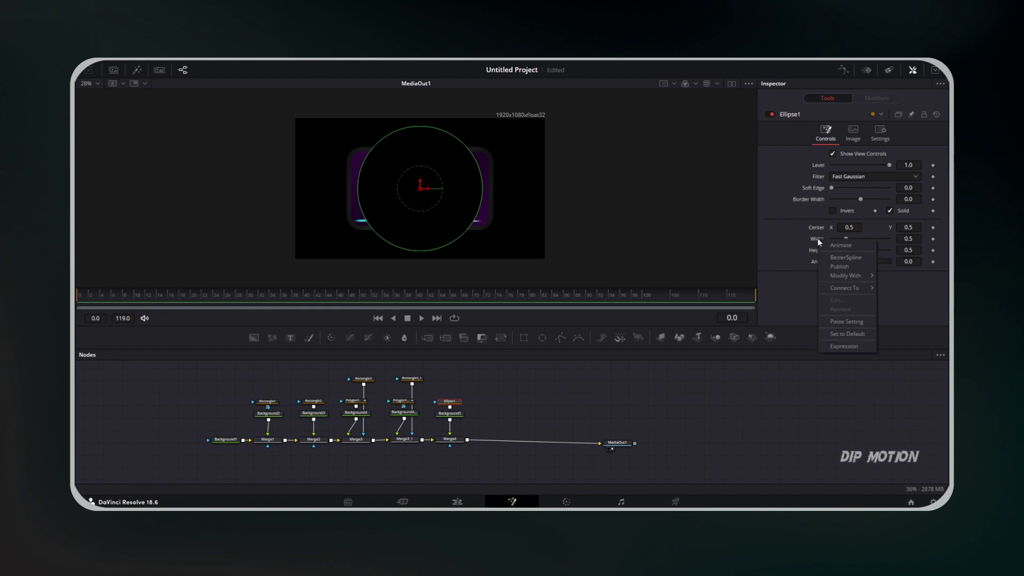
{"action": "left_click", "coordinate": [844, 345]}
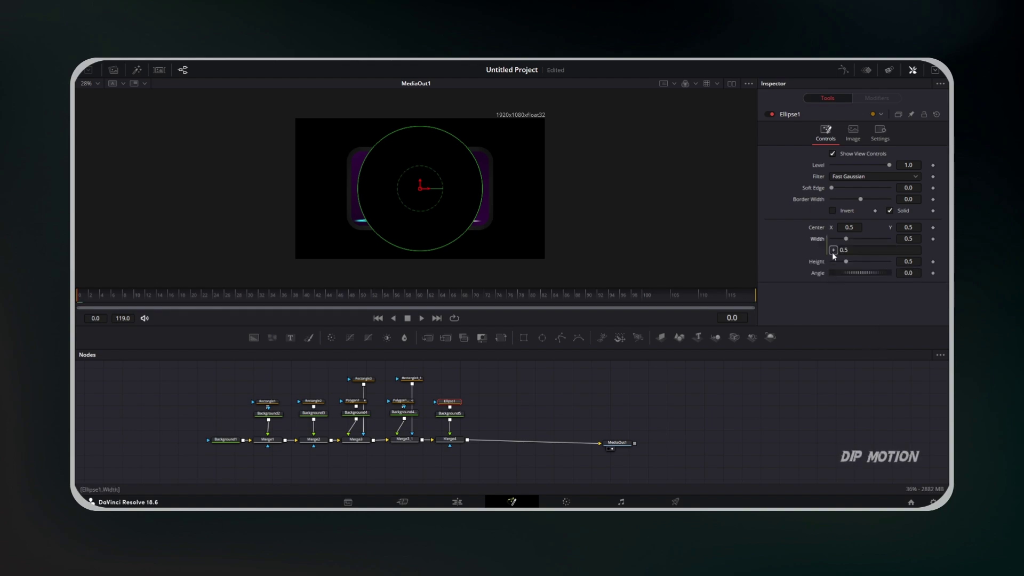
{"action": "left_click_drag", "start_coordinate": [833, 251], "coordinate": [821, 261]}
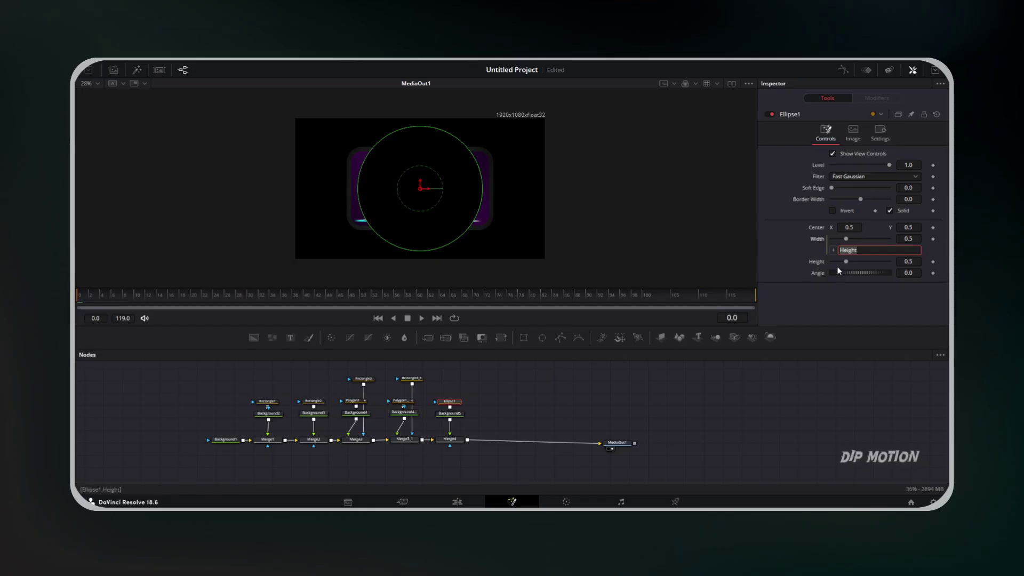
{"action": "left_click_drag", "start_coordinate": [908, 261], "coordinate": [688, 252]}
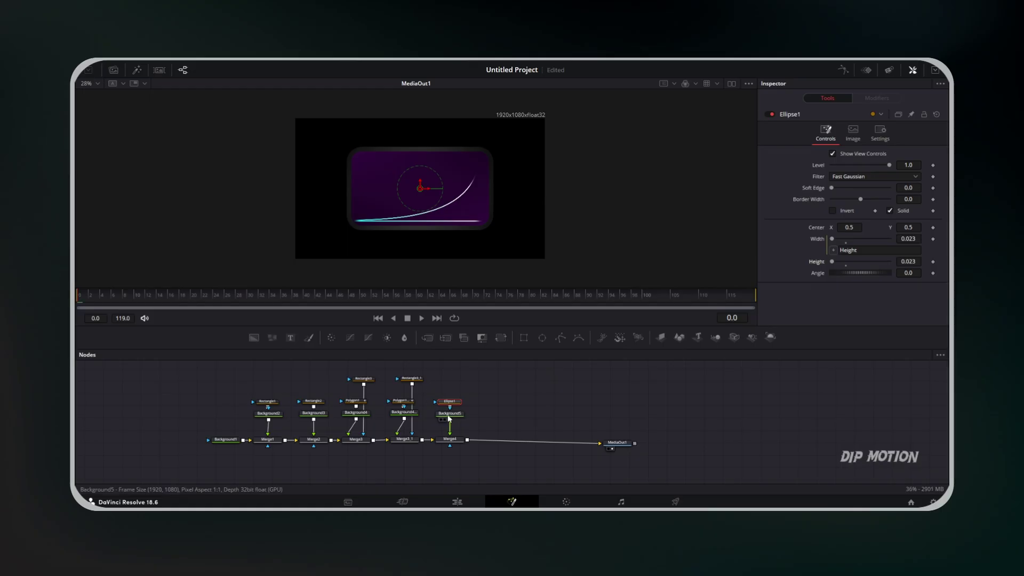
{"action": "left_click", "coordinate": [449, 415]}
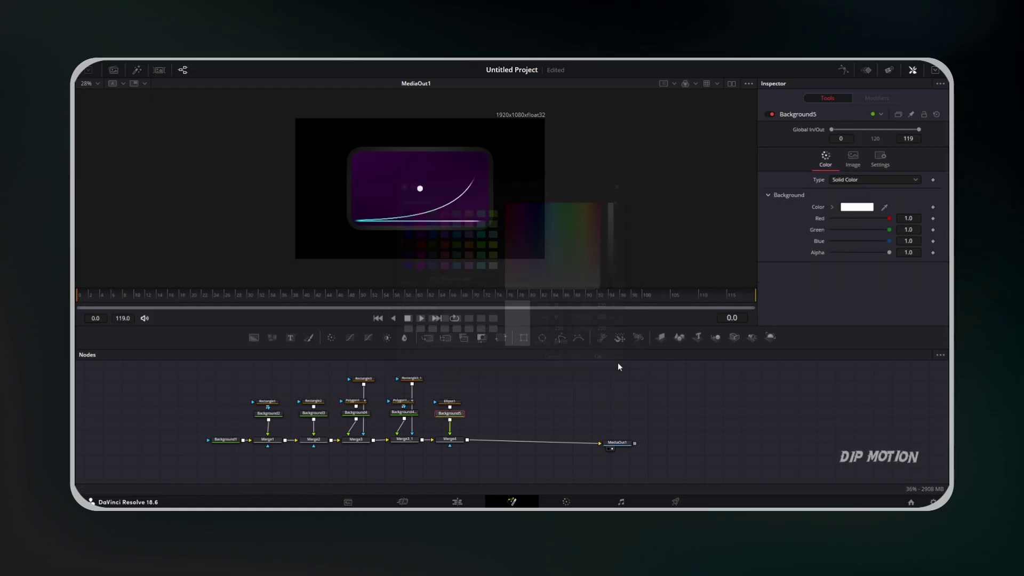
- Clear the existing shape animation from Polygon1_1 and publish its polyline
{"action": "left_click", "coordinate": [402, 403]}
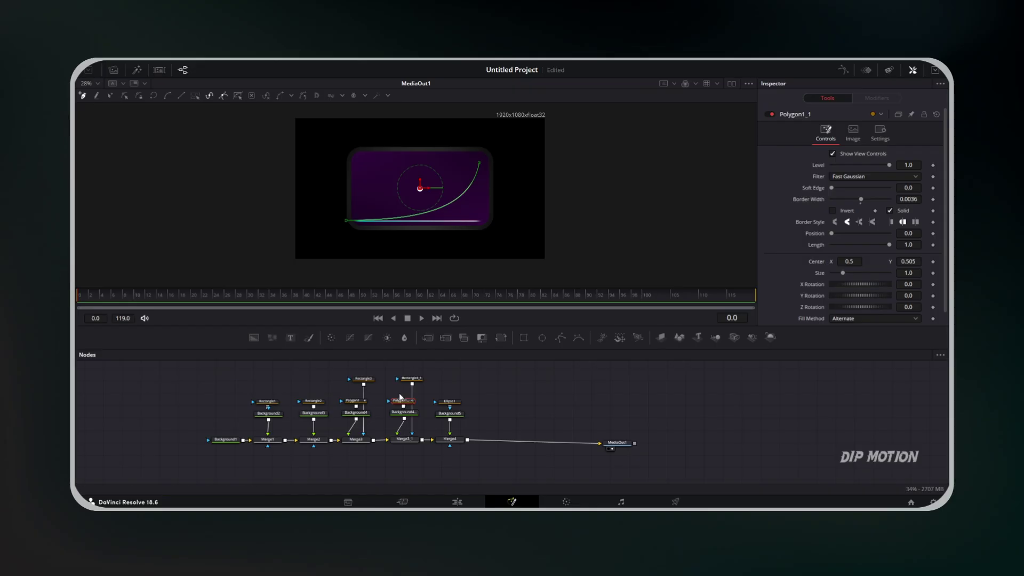
{"action": "scroll", "coordinate": [914, 248], "scroll_direction": "down", "scroll_amount": 1}
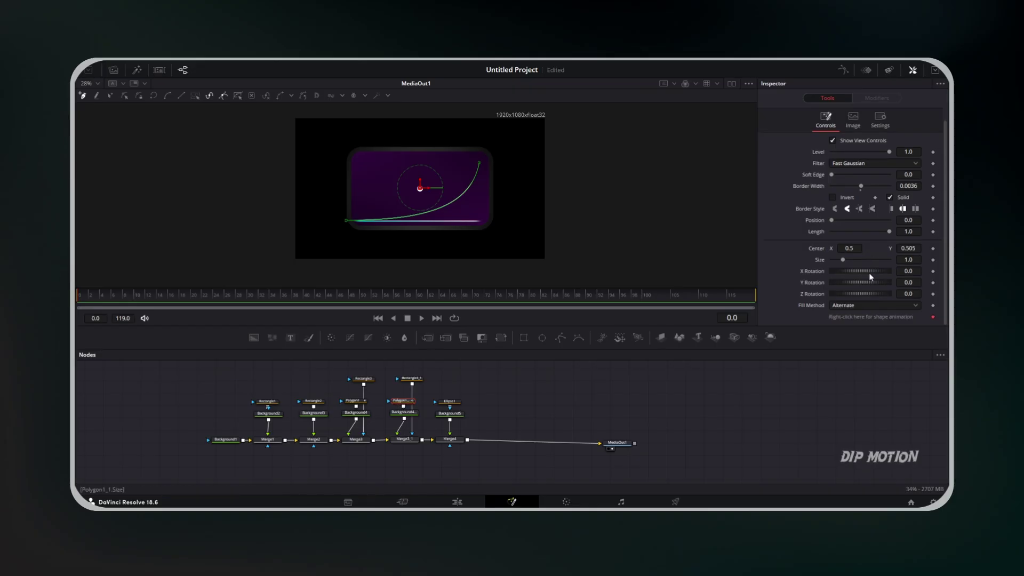
{"action": "right_click", "coordinate": [848, 318]}
{"action": "left_click", "coordinate": [791, 403]}
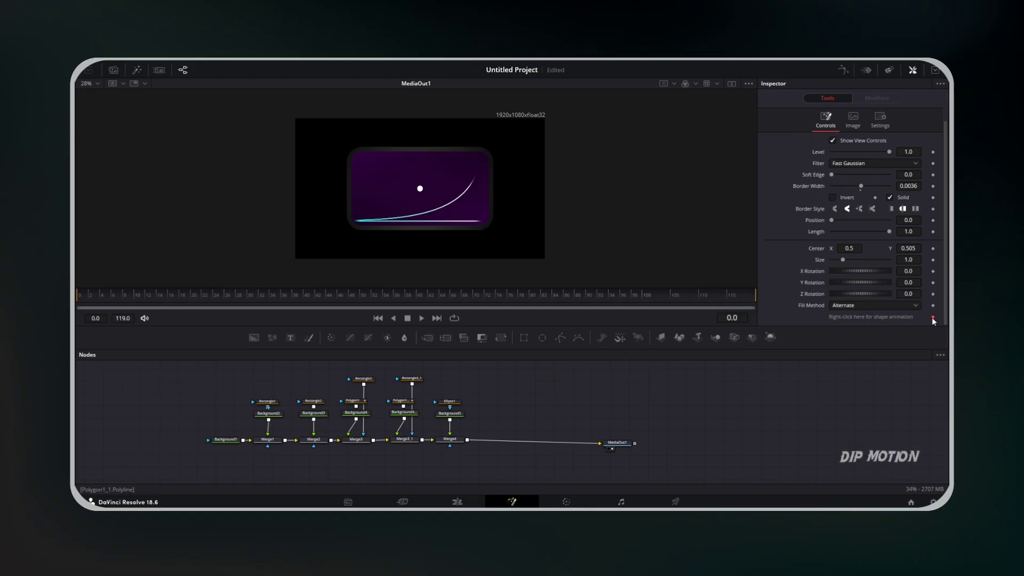
{"action": "right_click", "coordinate": [859, 319]}
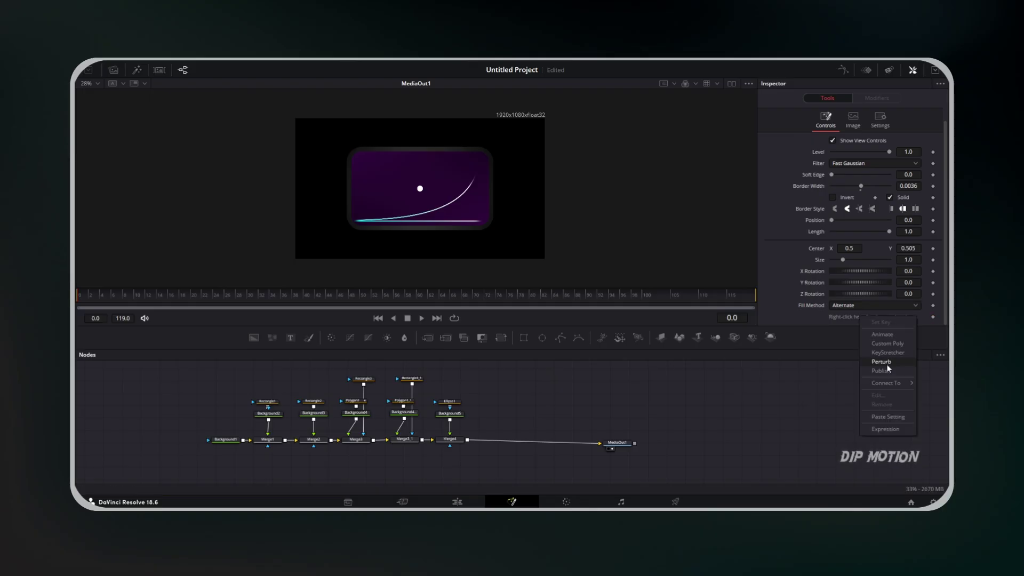
{"action": "left_click", "coordinate": [888, 371]}
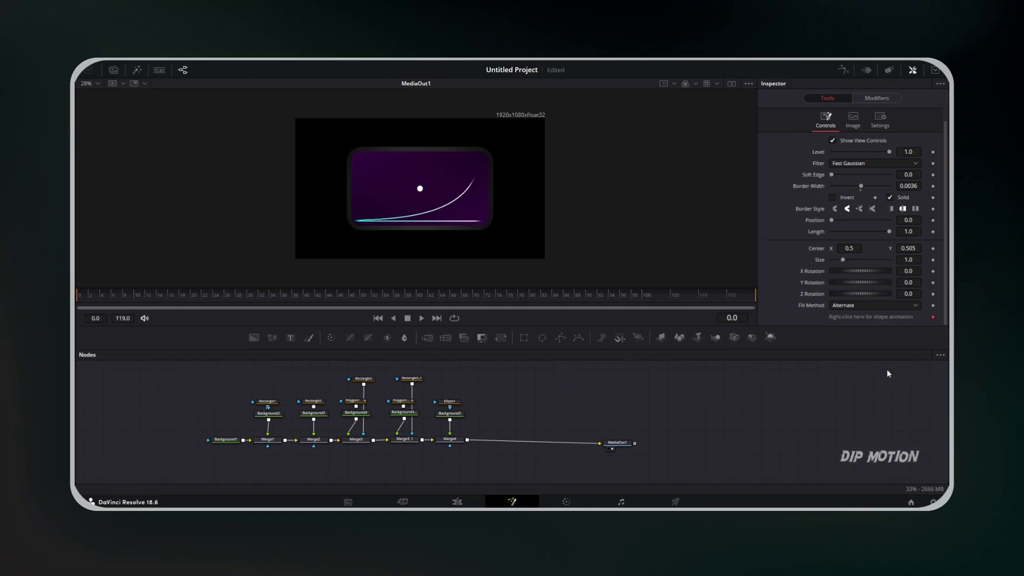
- Add a Path modifier to Ellipse1's centre and connect the path's shape to the published Polygon1_1 polyline
{"action": "left_click", "coordinate": [450, 403]}
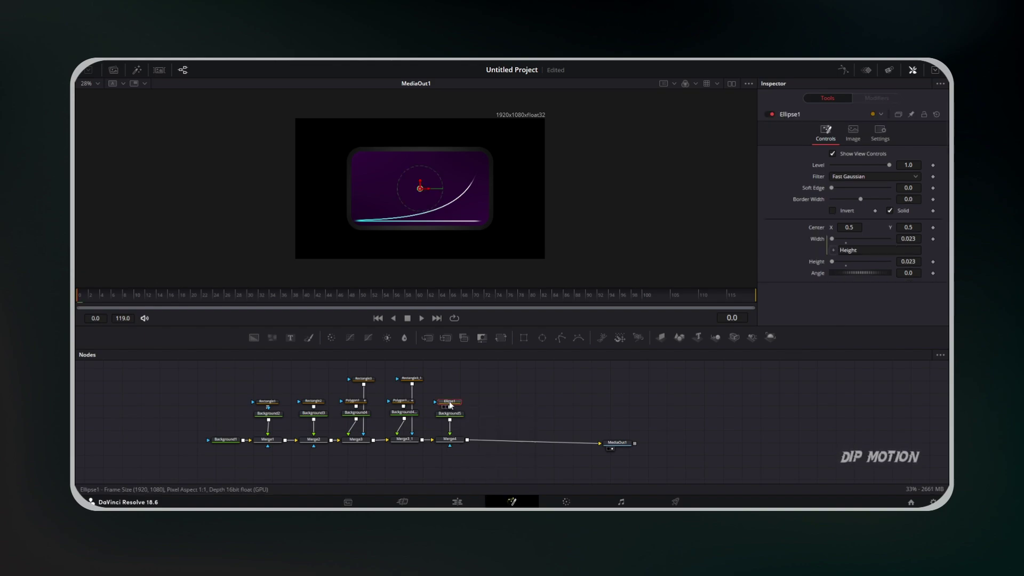
{"action": "right_click", "coordinate": [815, 230]}
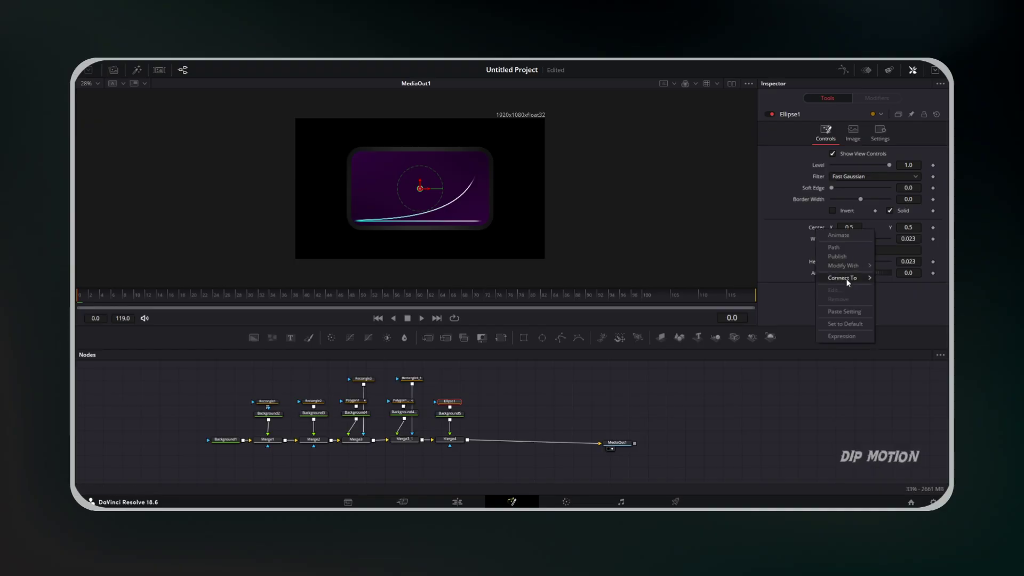
{"action": "left_click", "coordinate": [848, 239]}
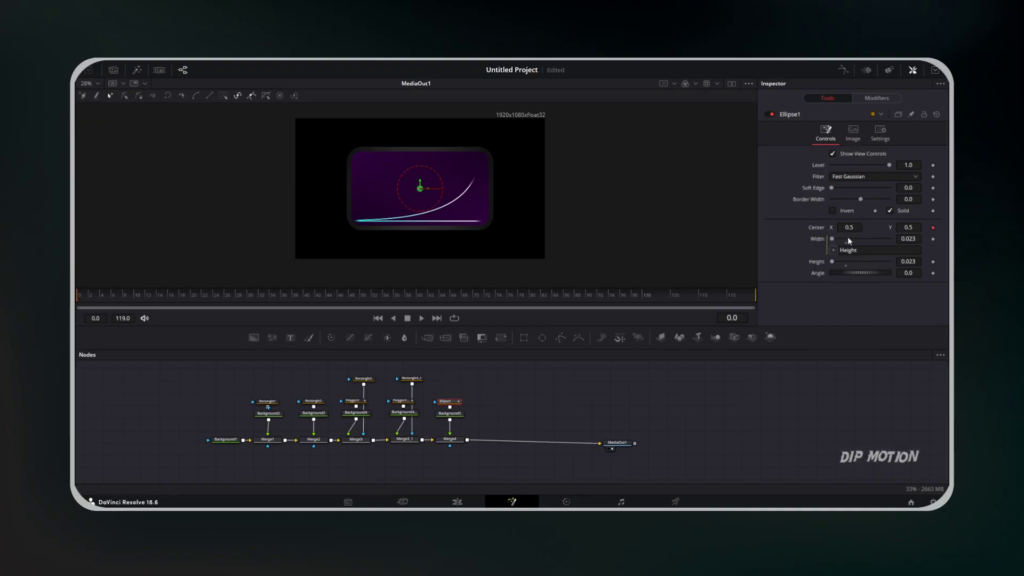
{"action": "left_click", "coordinate": [869, 99]}
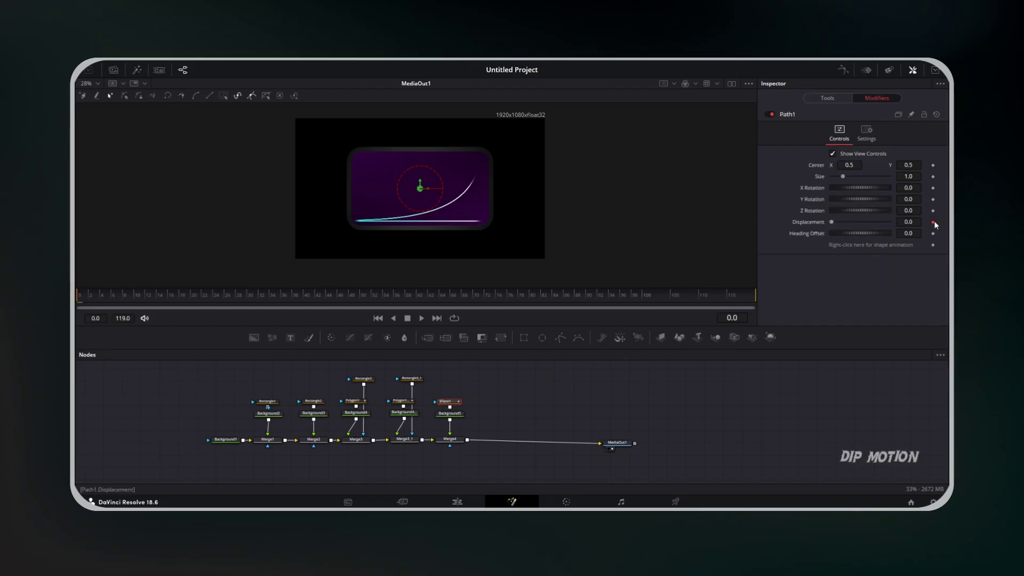
{"action": "right_click", "coordinate": [850, 246]}
{"action": "mouse_move", "coordinate": [868, 308]}
{"action": "mouse_move", "coordinate": [815, 318]}
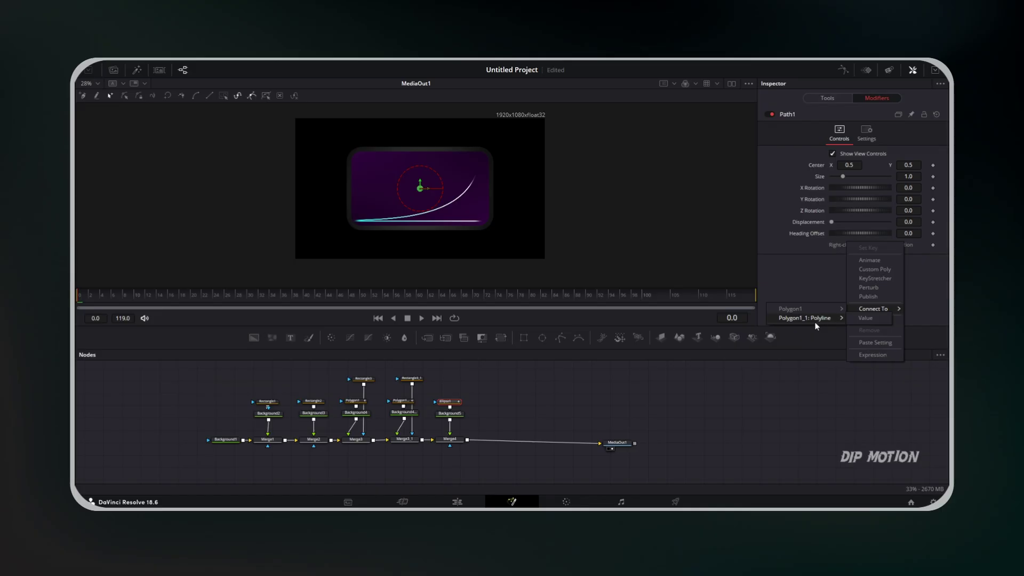
{"action": "left_click", "coordinate": [869, 318]}
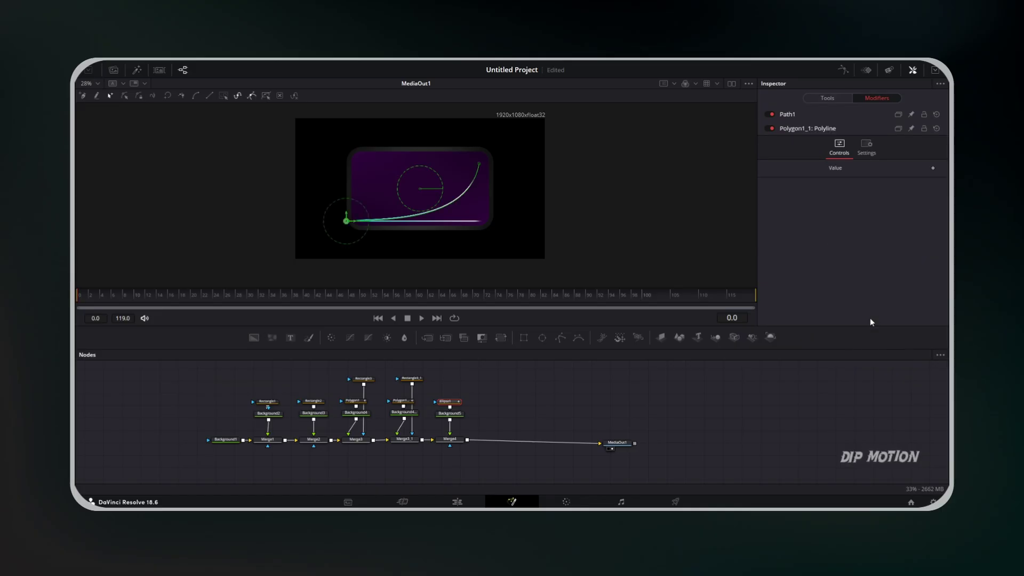
- Duplicate the Rectangle3_1 mask and connect the copy to Merge4's effect mask input
{"action": "left_click", "coordinate": [412, 379]}
{"action": "key", "text": "ctrl+c"}
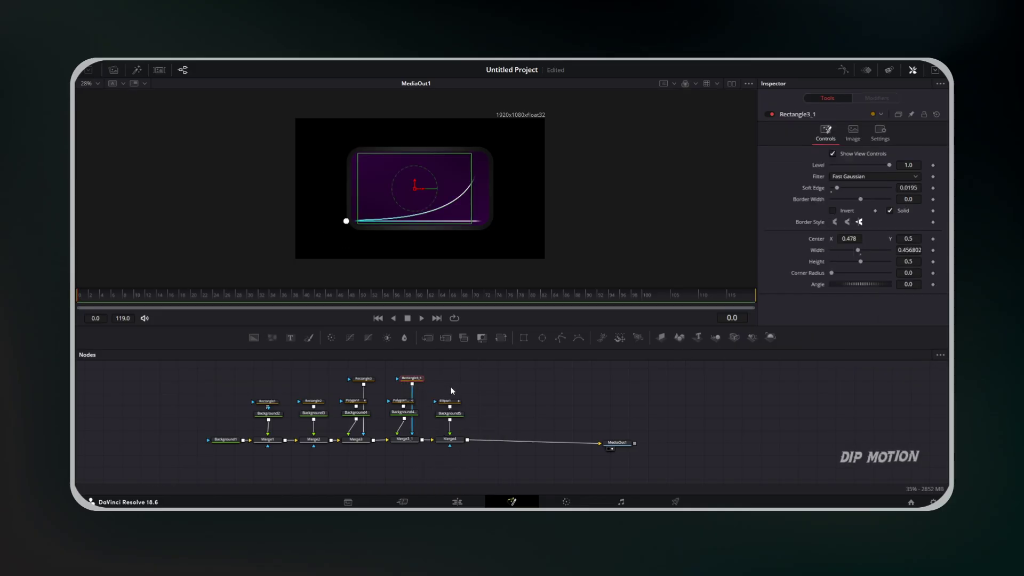
{"action": "key", "text": "ctrl+v"}
{"action": "left_click_drag", "start_coordinate": [463, 387], "coordinate": [449, 446]}
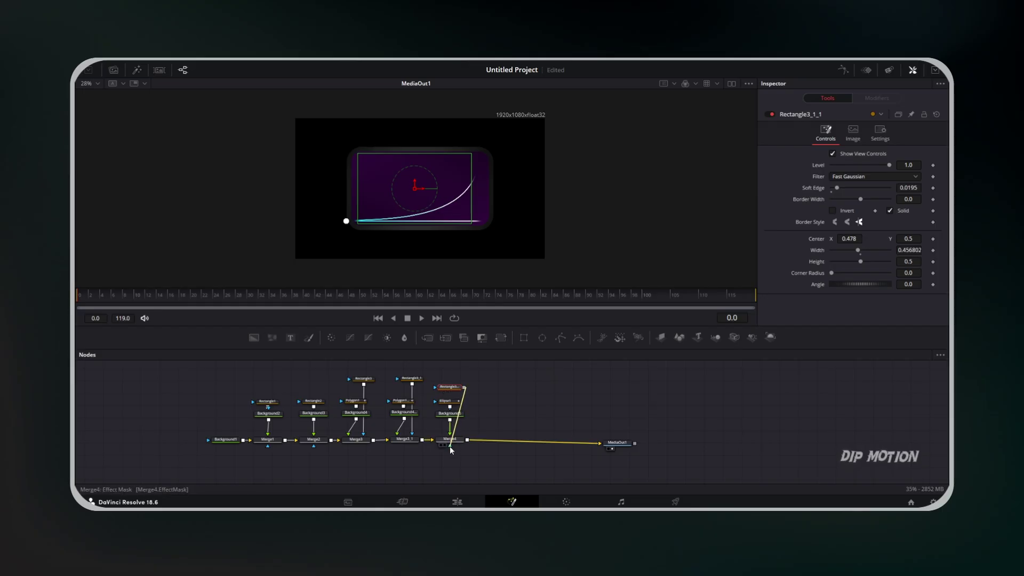
{"action": "left_click", "coordinate": [506, 408]}
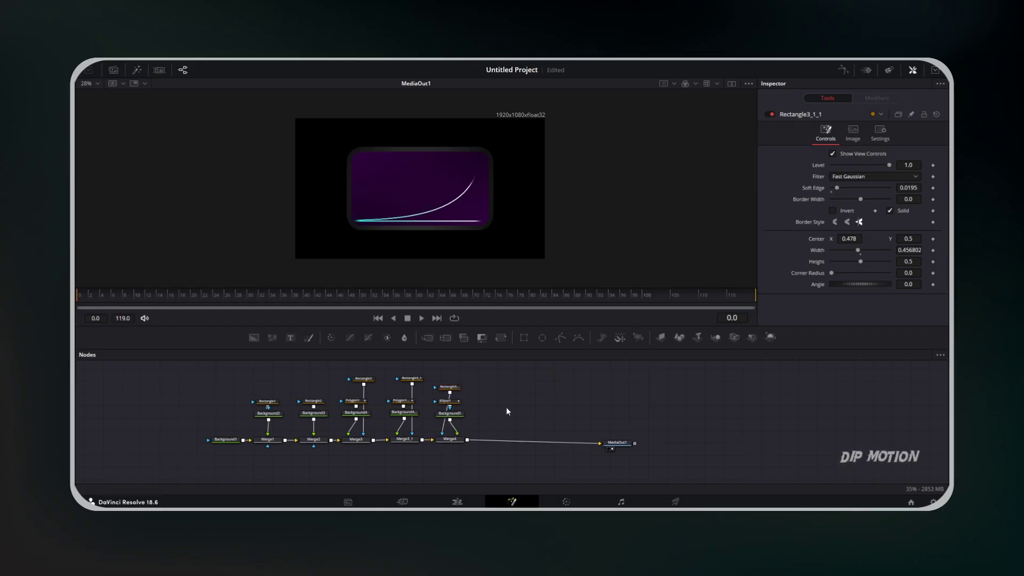
- Space the copied rectangle apart from the Ellipse1 and Background5 nodes above Merge4 and save the project
{"action": "left_click", "coordinate": [458, 401], "text": "ctrl"}
{"action": "left_click", "coordinate": [457, 416], "text": "ctrl"}
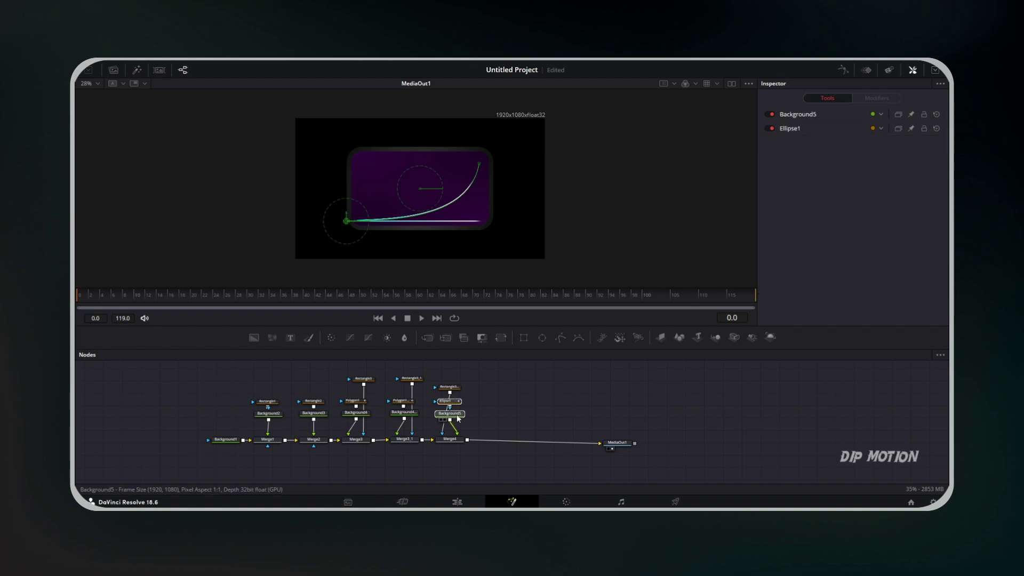
{"action": "left_click", "coordinate": [451, 387]}
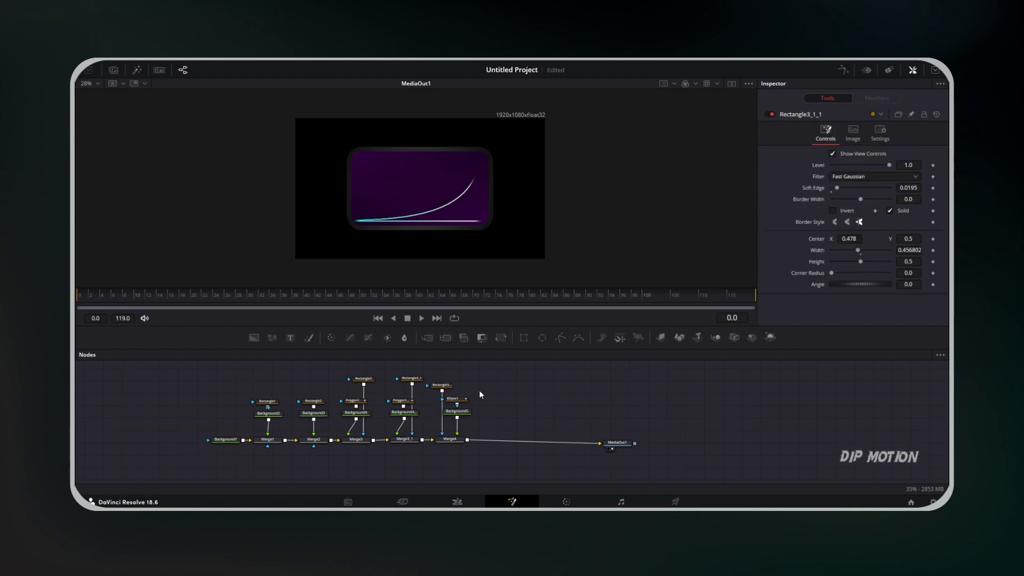
{"action": "scroll", "coordinate": [459, 411], "scroll_direction": "up", "scroll_amount": 1}
{"action": "scroll", "coordinate": [458, 413], "scroll_direction": "down", "scroll_amount": 1}
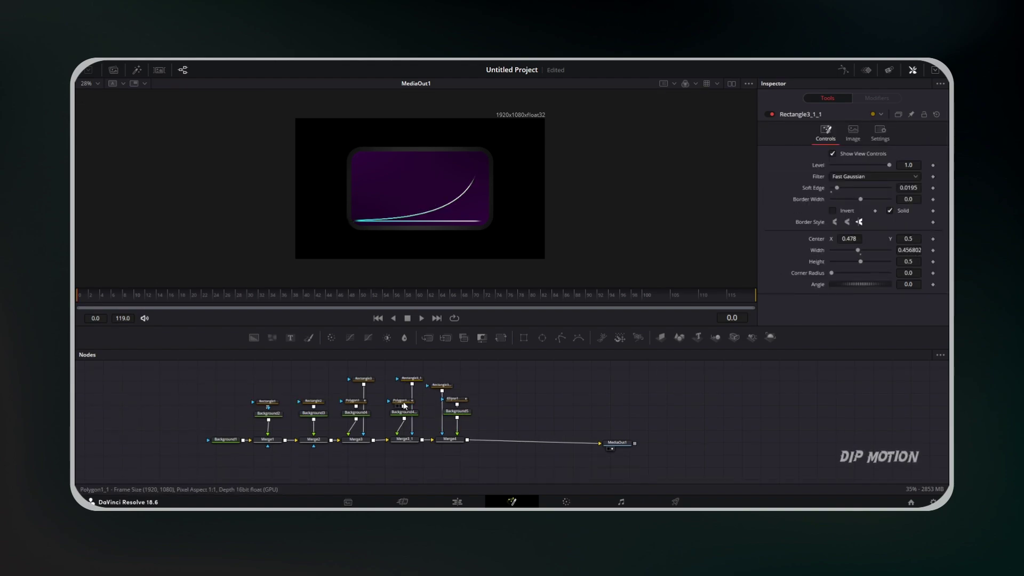
{"action": "key", "text": "ctrl+s"}
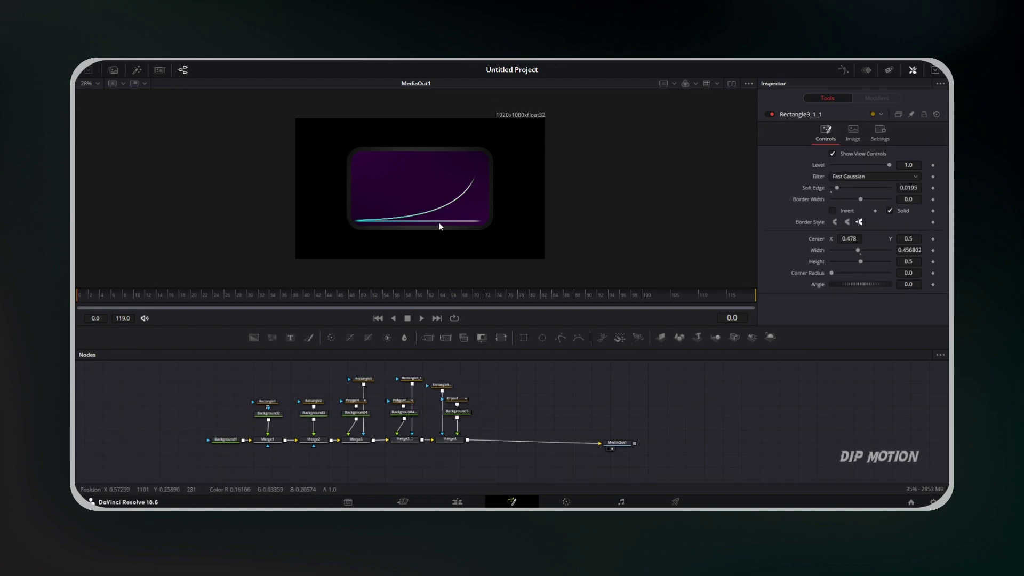
- Animate Polygon1's Length with keyframes from 0.0 at frame 0 to 1.0 at frame 12
{"action": "left_click", "coordinate": [358, 401]}
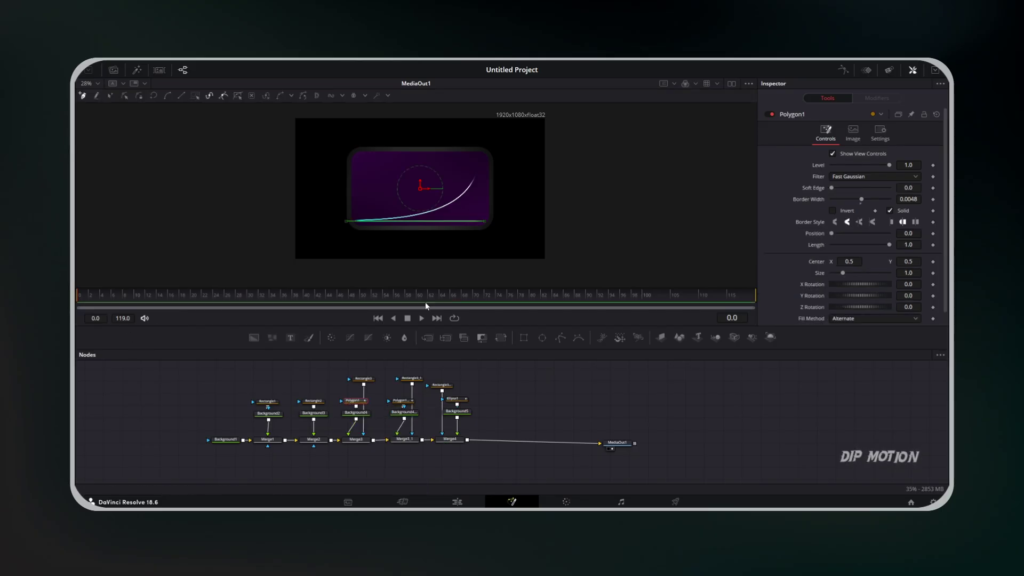
{"action": "left_click", "coordinate": [932, 244]}
{"action": "left_click", "coordinate": [133, 295]}
{"action": "left_click", "coordinate": [145, 296]}
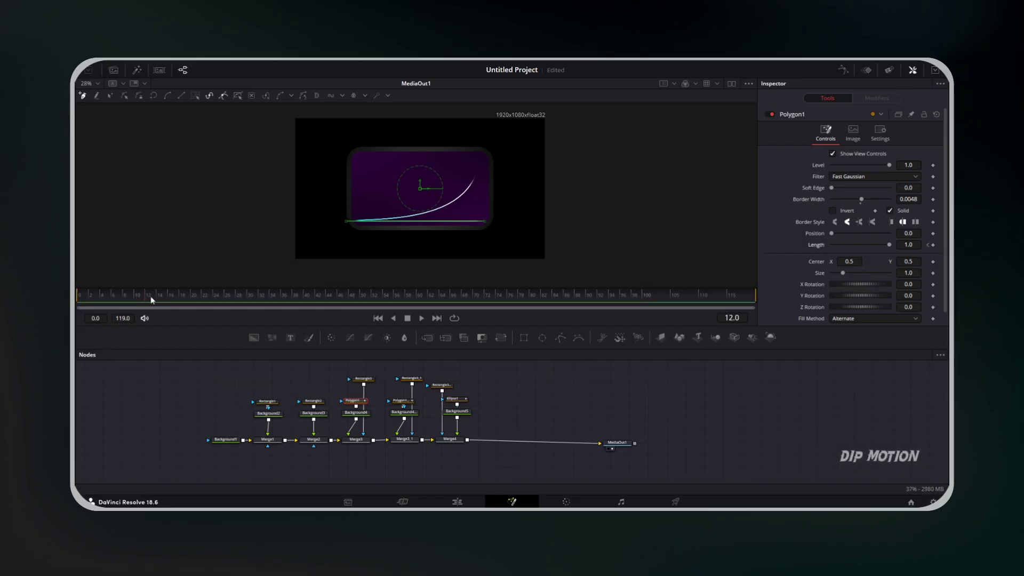
{"action": "left_click", "coordinate": [932, 244]}
{"action": "key", "text": "Home"}
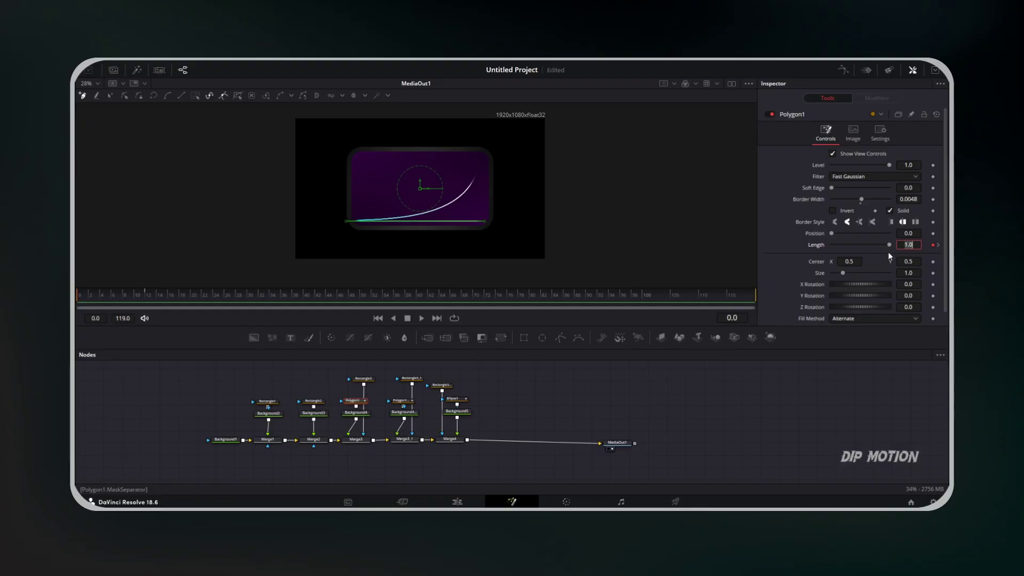
{"action": "left_click_drag", "start_coordinate": [889, 246], "coordinate": [836, 245]}
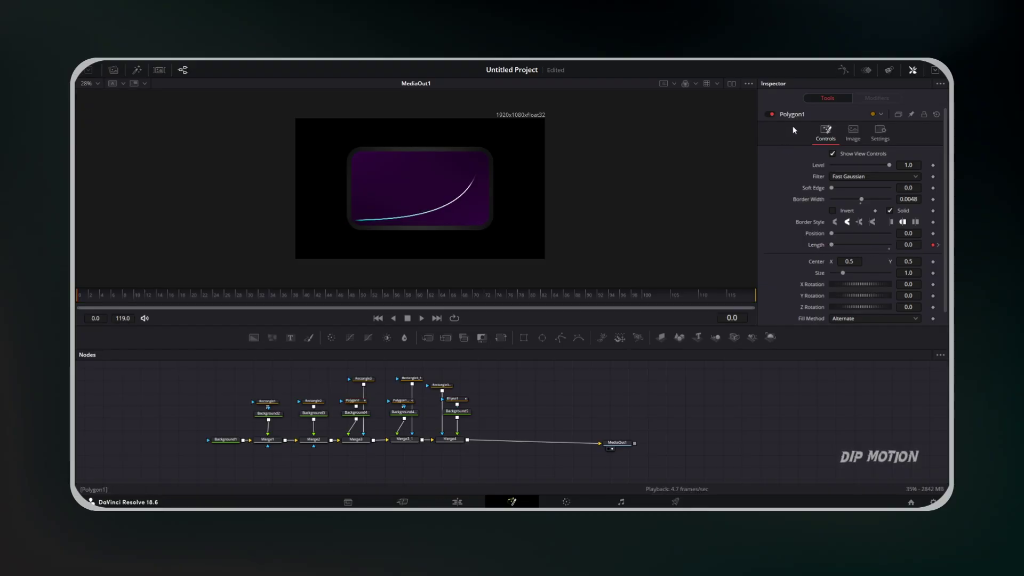
- Show Polygon1's Length curve in the spline editor and apply Out Cubic easing to its keyframes
{"action": "left_click", "coordinate": [356, 406]}
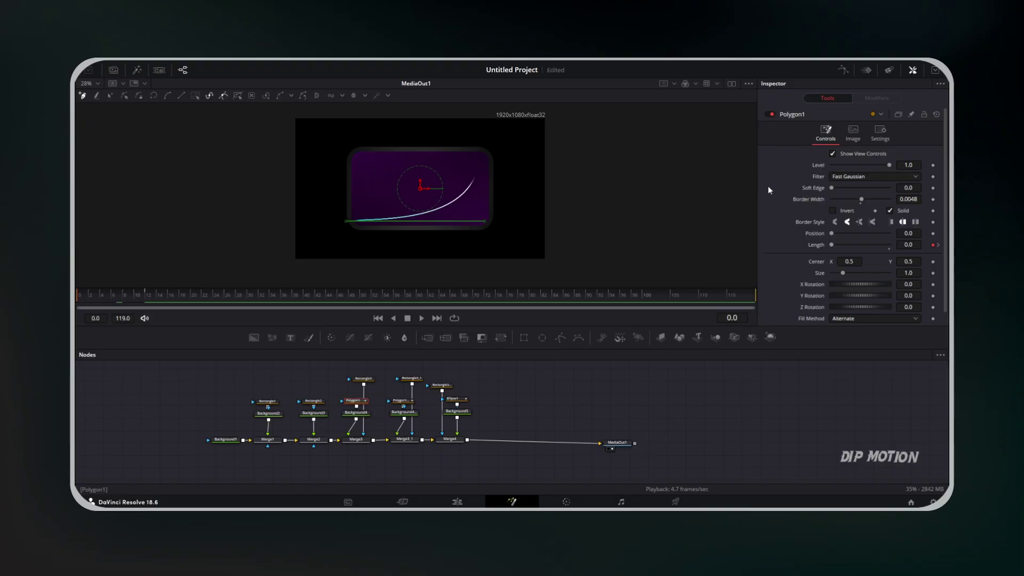
{"action": "left_click", "coordinate": [844, 73]}
{"action": "left_click", "coordinate": [527, 379]}
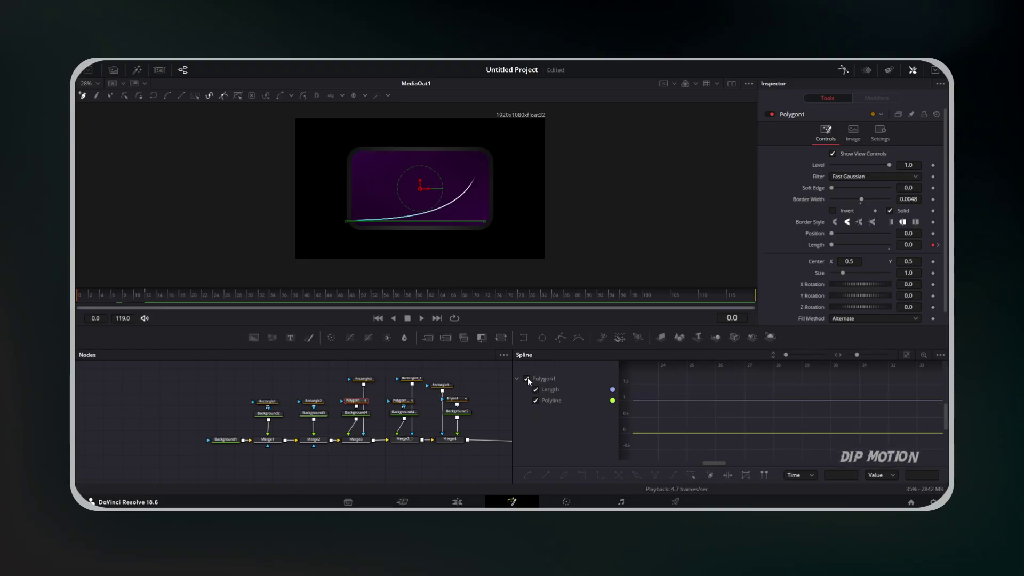
{"action": "left_click", "coordinate": [906, 354]}
{"action": "right_click", "coordinate": [697, 447]}
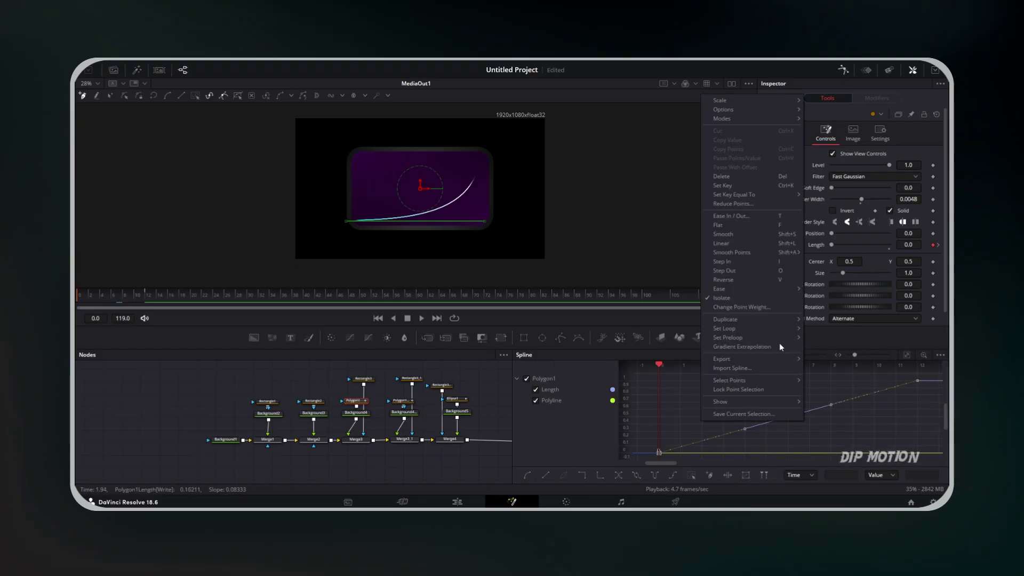
{"action": "mouse_move", "coordinate": [725, 289]}
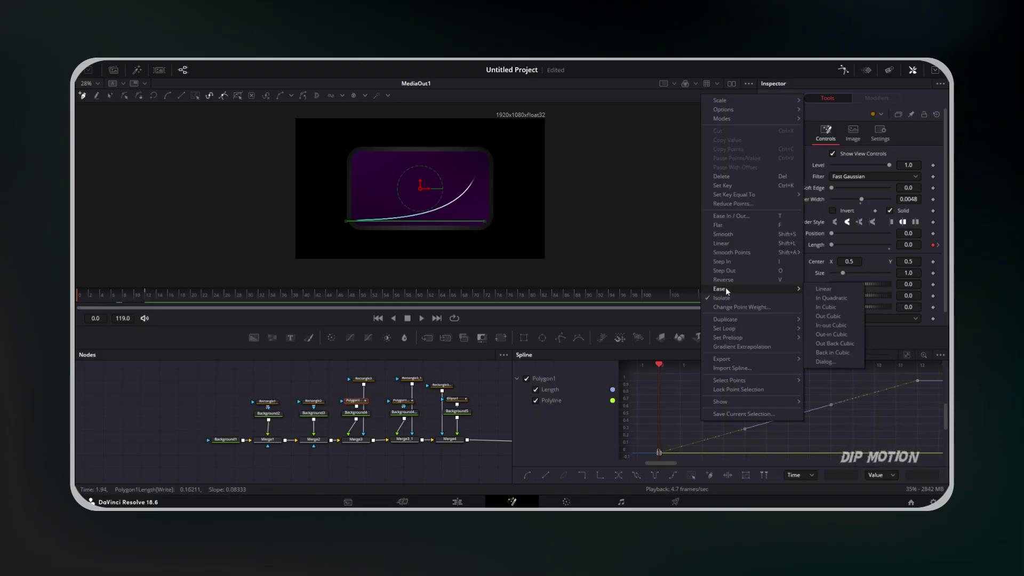
{"action": "left_click", "coordinate": [837, 317]}
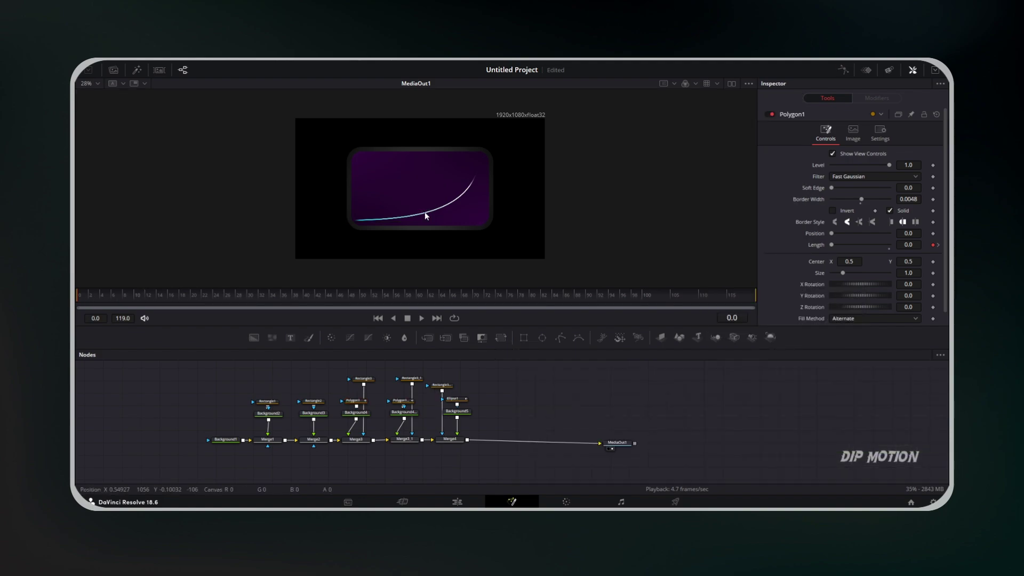
- Animate Polygon1_1's Length with keyframes from 0.0 at frame 2 to 1.0 at frame 16
{"action": "left_click", "coordinate": [406, 401]}
{"action": "key", "text": "space"}
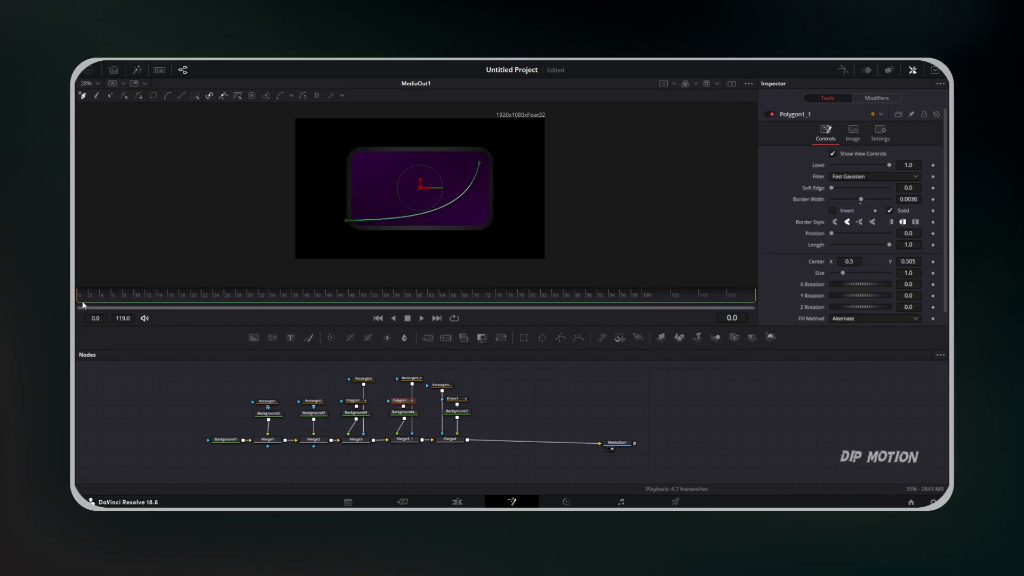
{"action": "left_click", "coordinate": [932, 244]}
{"action": "left_click_drag", "start_coordinate": [147, 292], "coordinate": [168, 295]}
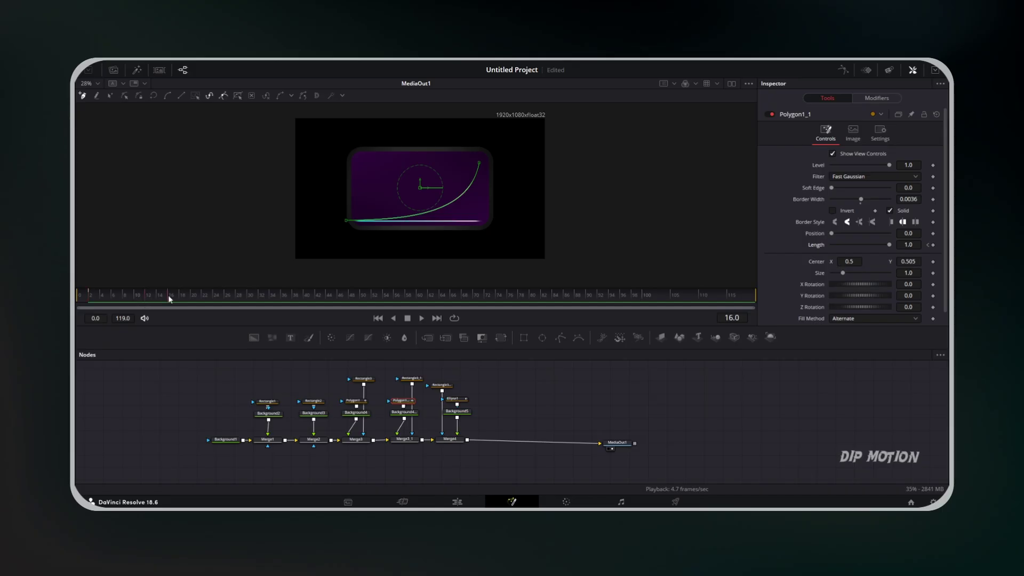
{"action": "left_click", "coordinate": [928, 245]}
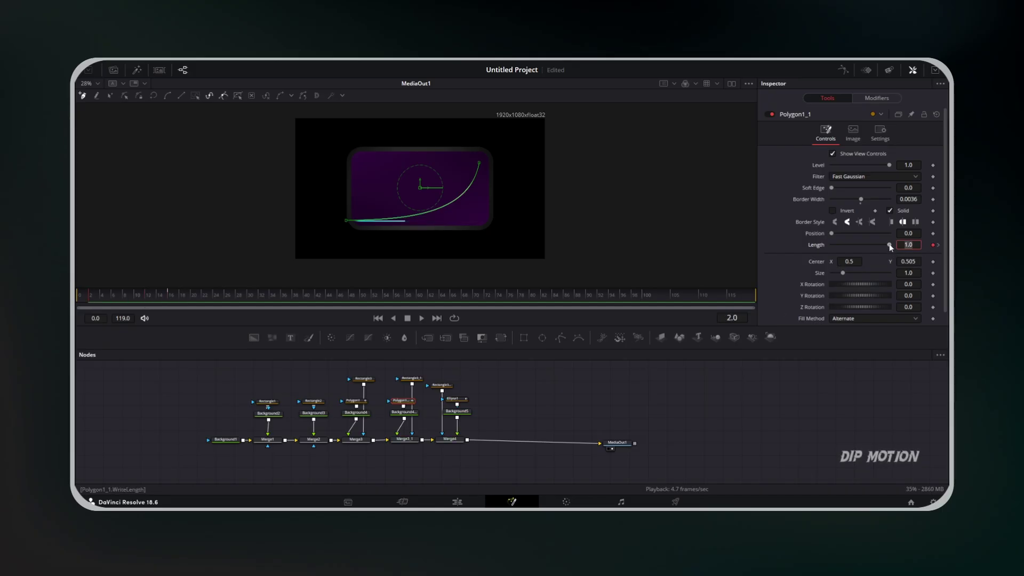
{"action": "left_click_drag", "start_coordinate": [889, 247], "coordinate": [829, 246]}
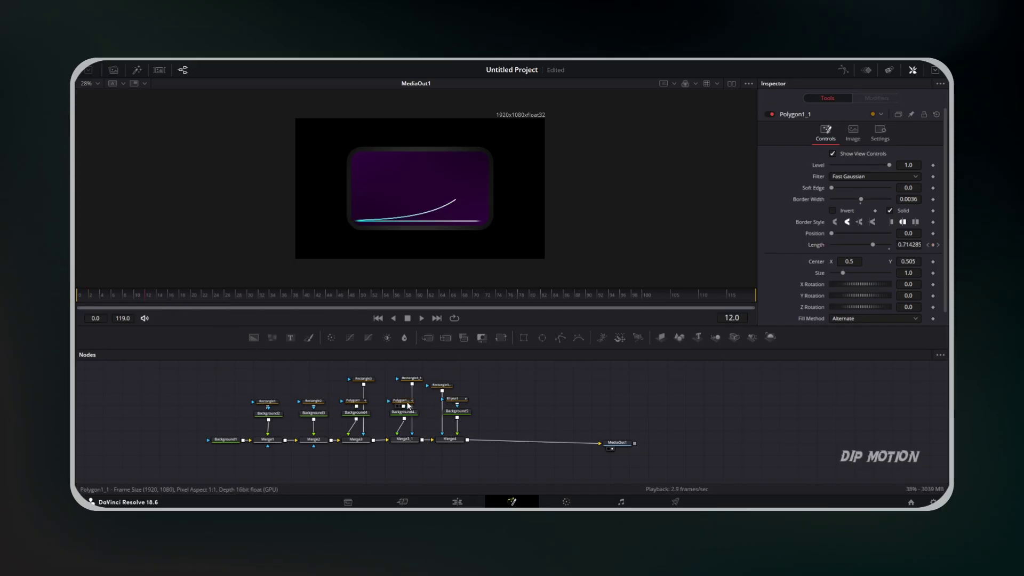
- Show Polygon1_1's Length curve in the spline editor, apply Out Cubic easing to its keyframes and close the editor
{"action": "left_click", "coordinate": [408, 405]}
{"action": "left_click", "coordinate": [842, 71]}
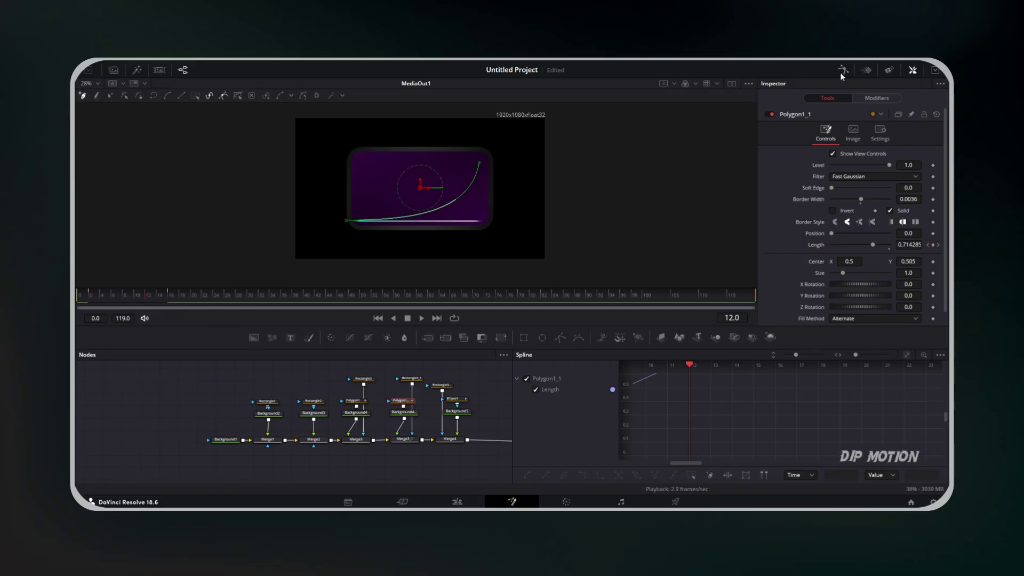
{"action": "left_click", "coordinate": [907, 355]}
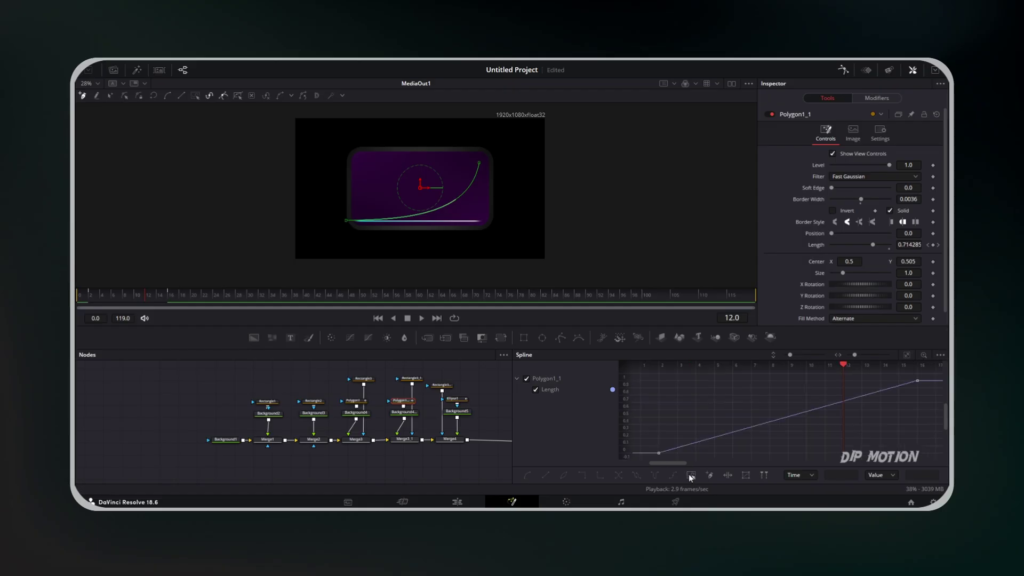
{"action": "right_click", "coordinate": [702, 398]}
{"action": "mouse_move", "coordinate": [734, 267]}
{"action": "left_click", "coordinate": [828, 294]}
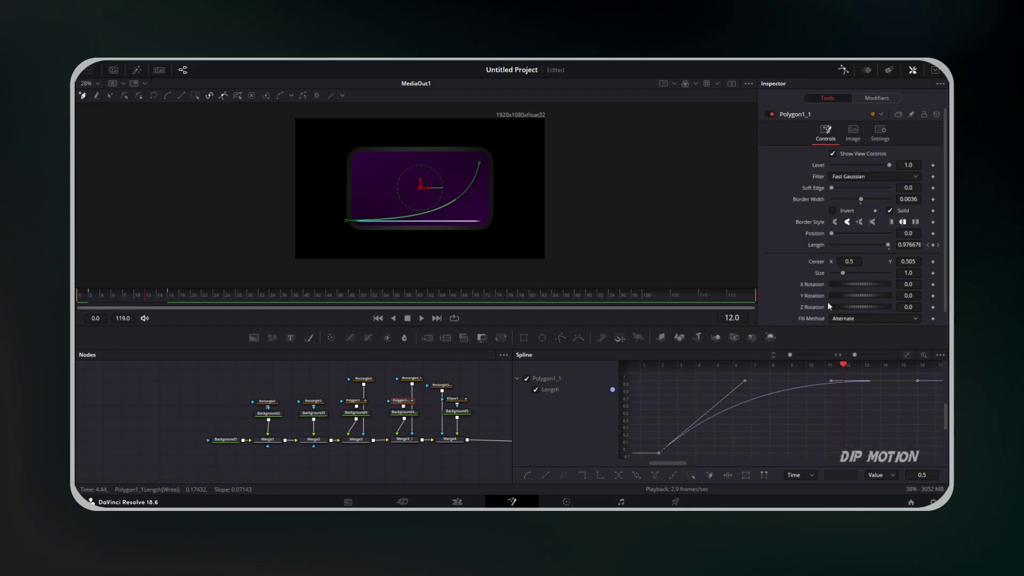
{"action": "left_click", "coordinate": [841, 70]}
{"action": "left_click", "coordinate": [560, 405]}
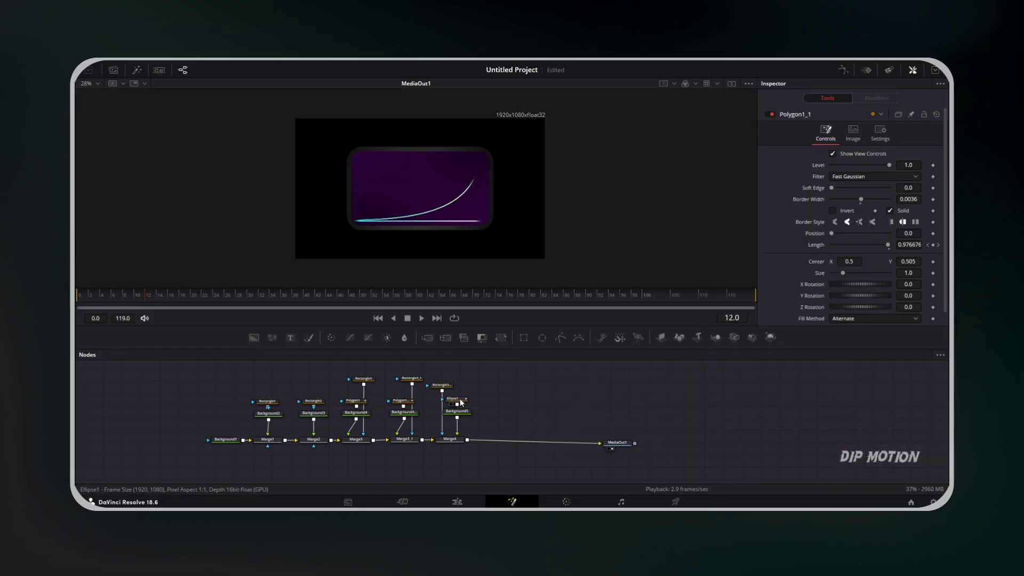
- Animate the Displacement of Ellipse1's Path1 modifier from 0.0 at frame 6 to the curve's end at frame 22, and preview the motion
{"action": "mouse_move", "coordinate": [460, 399]}
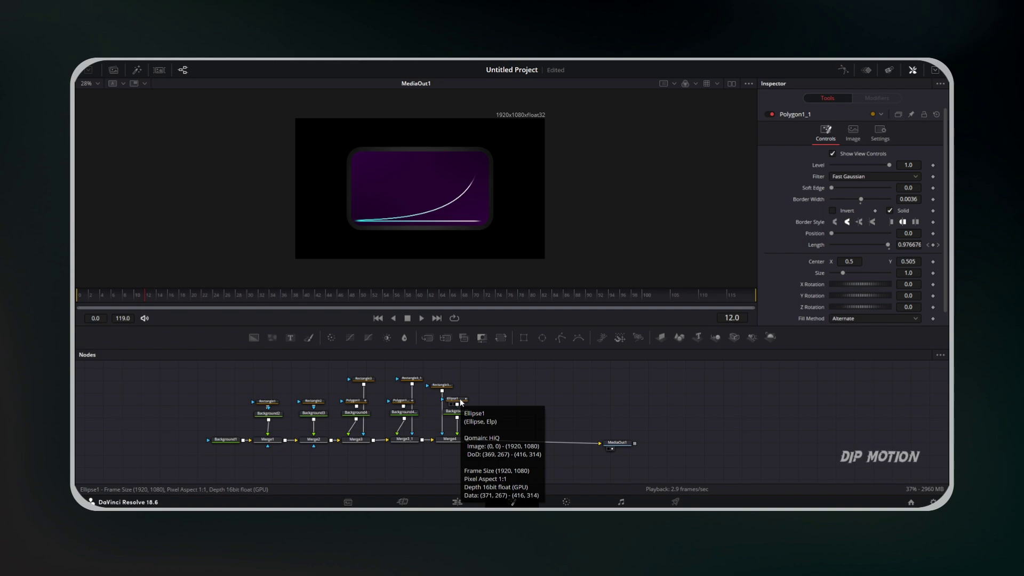
{"action": "left_click", "coordinate": [460, 400]}
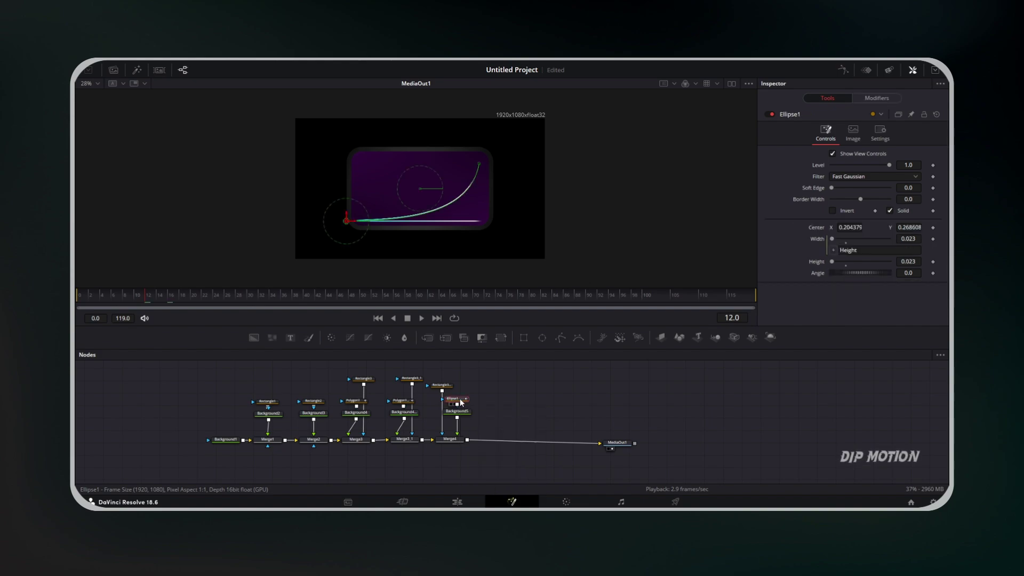
{"action": "left_click", "coordinate": [878, 99]}
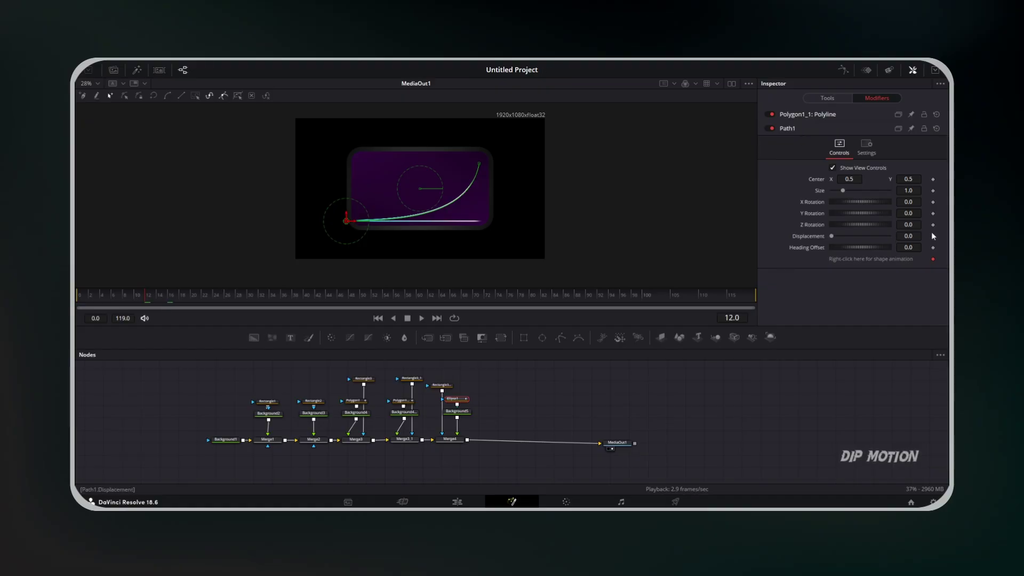
{"action": "left_click", "coordinate": [116, 298]}
{"action": "left_click_drag", "start_coordinate": [117, 300], "coordinate": [117, 302]}
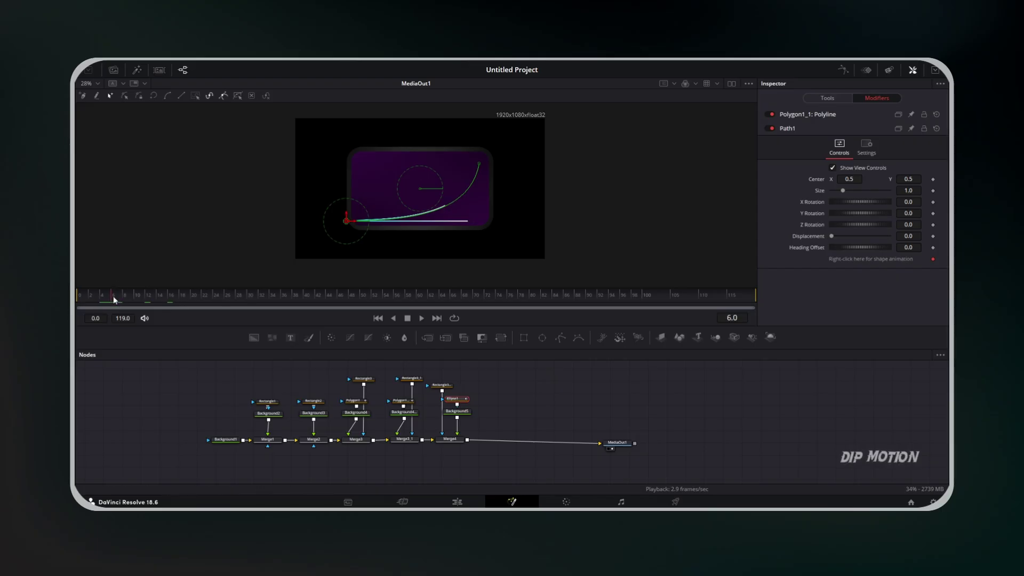
{"action": "left_click", "coordinate": [932, 237]}
{"action": "left_click_drag", "start_coordinate": [118, 299], "coordinate": [206, 295]}
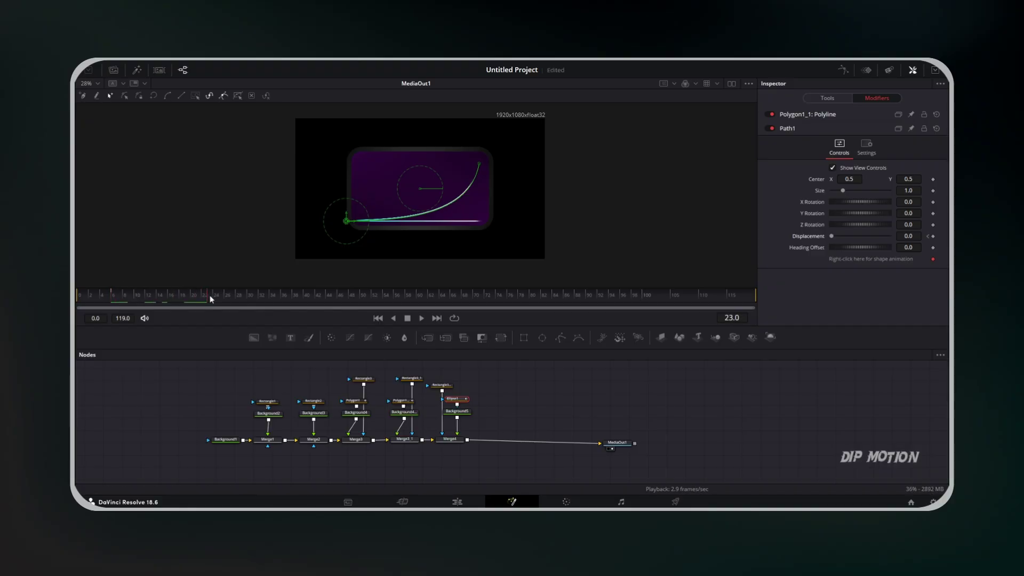
{"action": "left_click", "coordinate": [928, 237]}
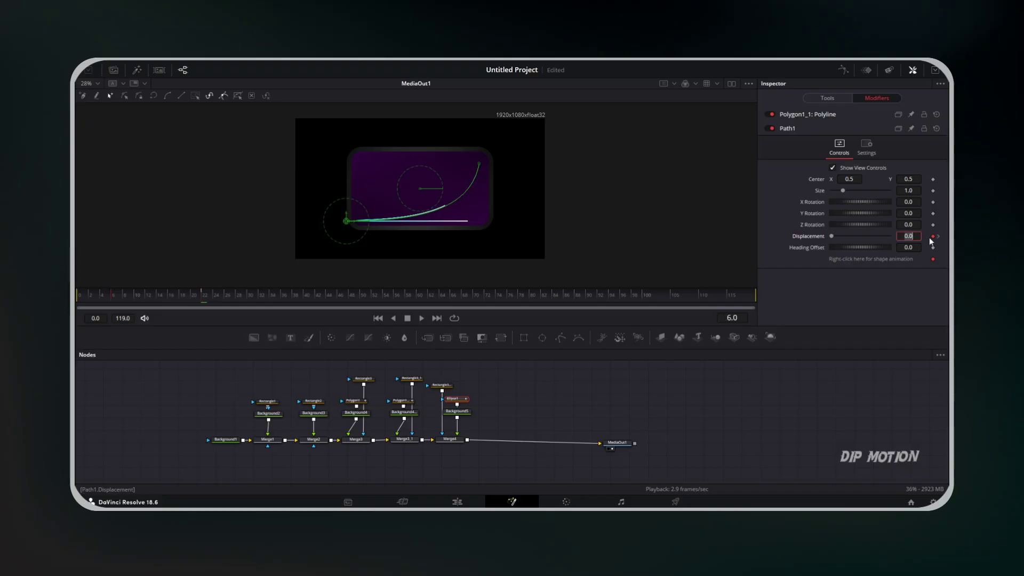
{"action": "left_click", "coordinate": [938, 236]}
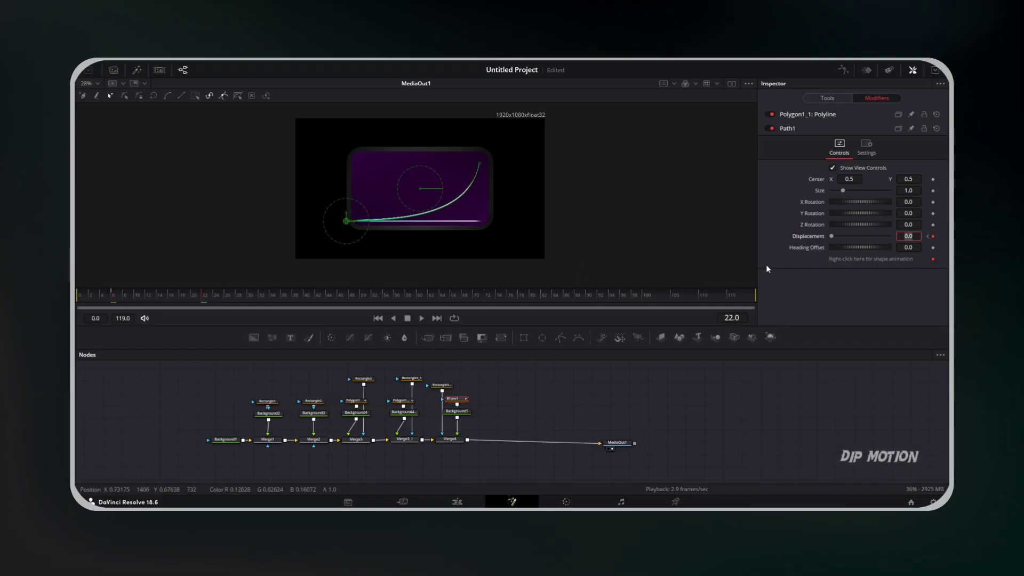
{"action": "left_click_drag", "start_coordinate": [833, 236], "coordinate": [901, 239]}
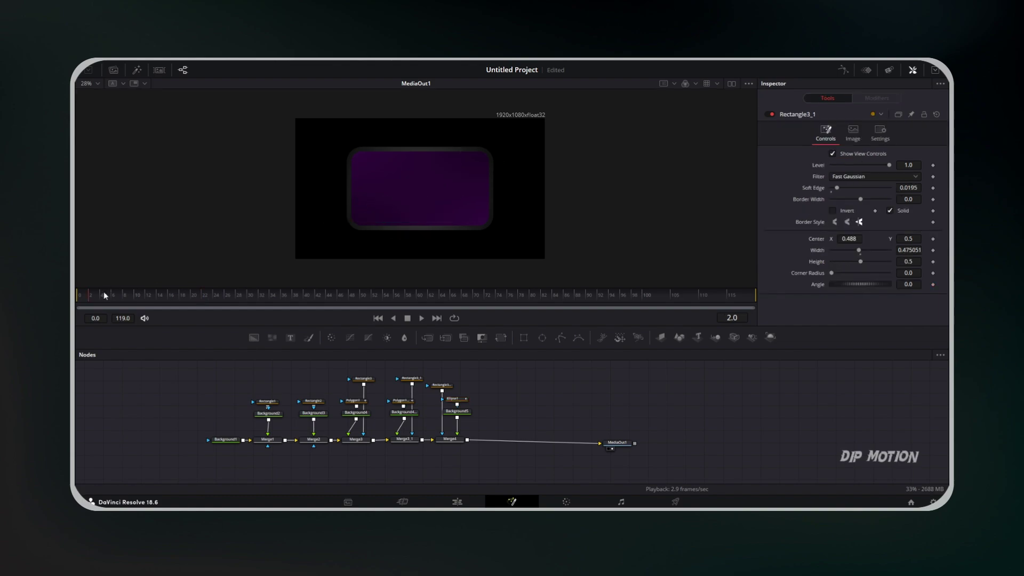
{"action": "left_click_drag", "start_coordinate": [103, 294], "coordinate": [264, 296]}
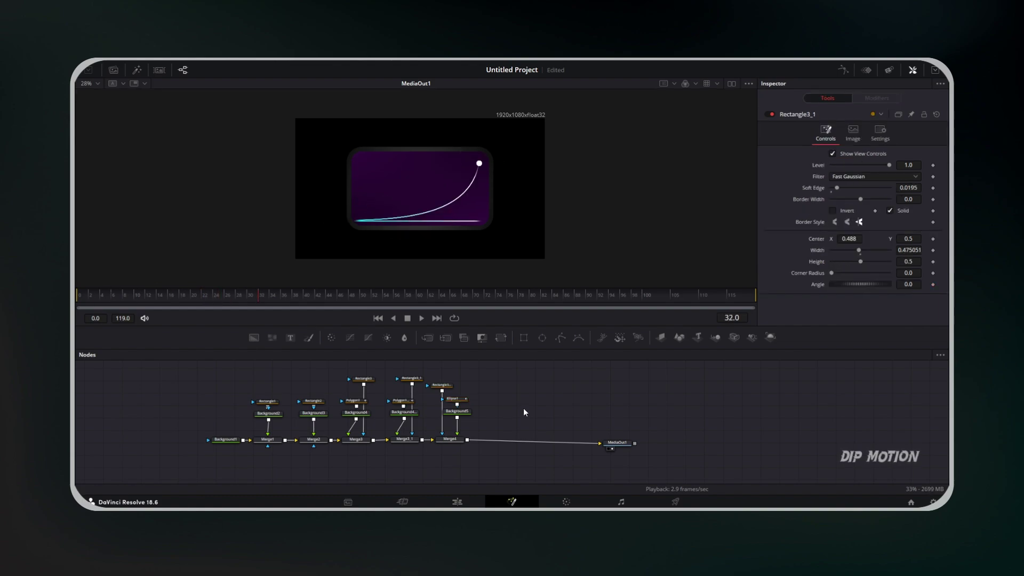
- Add a Text+ node merged after Merge4 and enter the text "Money Earned"
{"action": "left_click_drag", "start_coordinate": [290, 338], "coordinate": [468, 440]}
{"action": "left_click", "coordinate": [509, 407]}
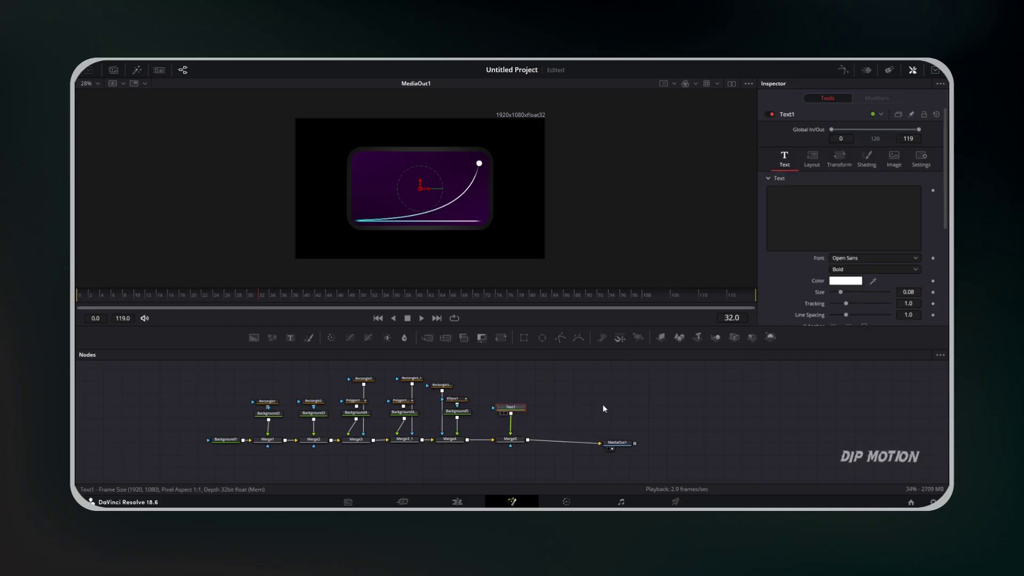
{"action": "left_click", "coordinate": [799, 204]}
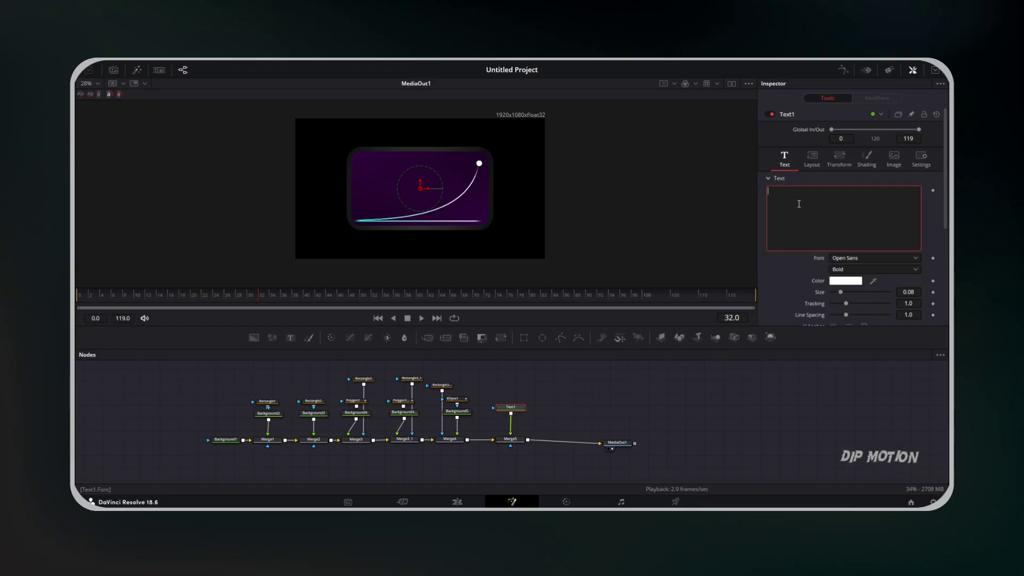
{"action": "type", "text": "Money Earned"}
- Set the Money Earned title's font to Gadugi and its size to 0.0618
{"action": "scroll", "coordinate": [830, 223], "scroll_direction": "down", "scroll_amount": 3}
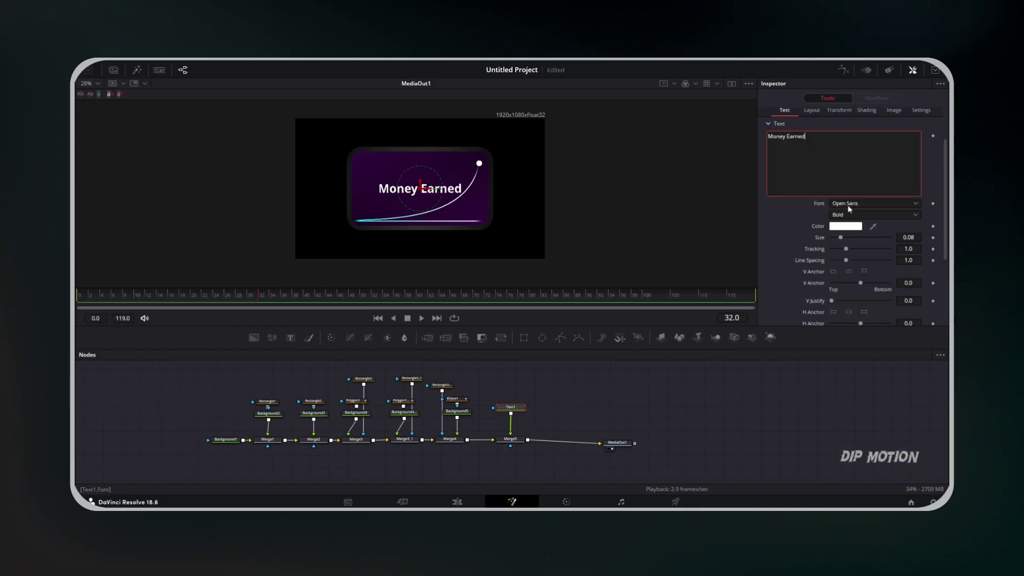
{"action": "left_click", "coordinate": [859, 203]}
{"action": "scroll", "coordinate": [866, 237], "scroll_direction": "up", "scroll_amount": 3}
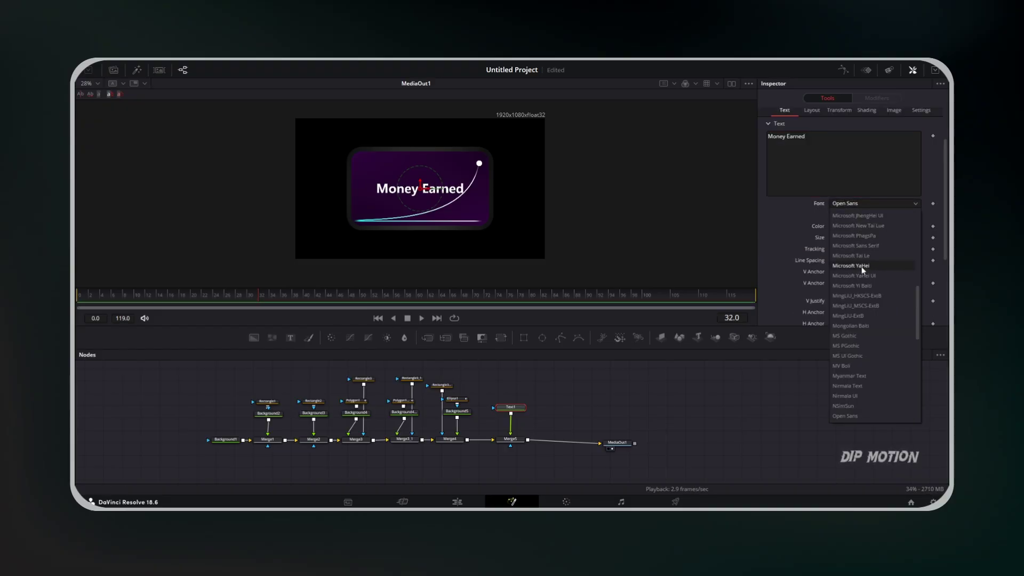
{"action": "scroll", "coordinate": [860, 238], "scroll_direction": "up", "scroll_amount": 3}
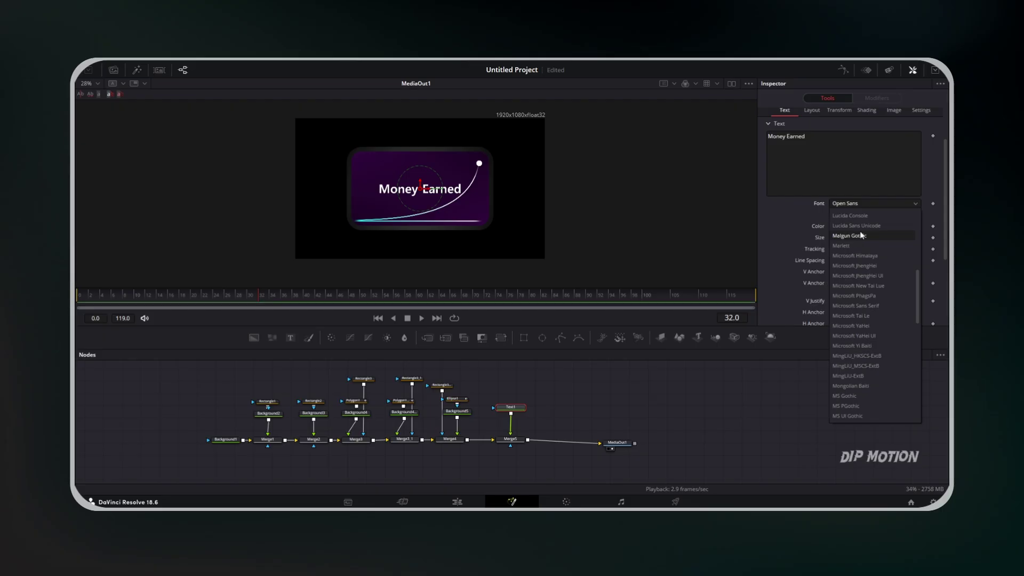
{"action": "left_click", "coordinate": [853, 253]}
{"action": "left_click", "coordinate": [858, 204]}
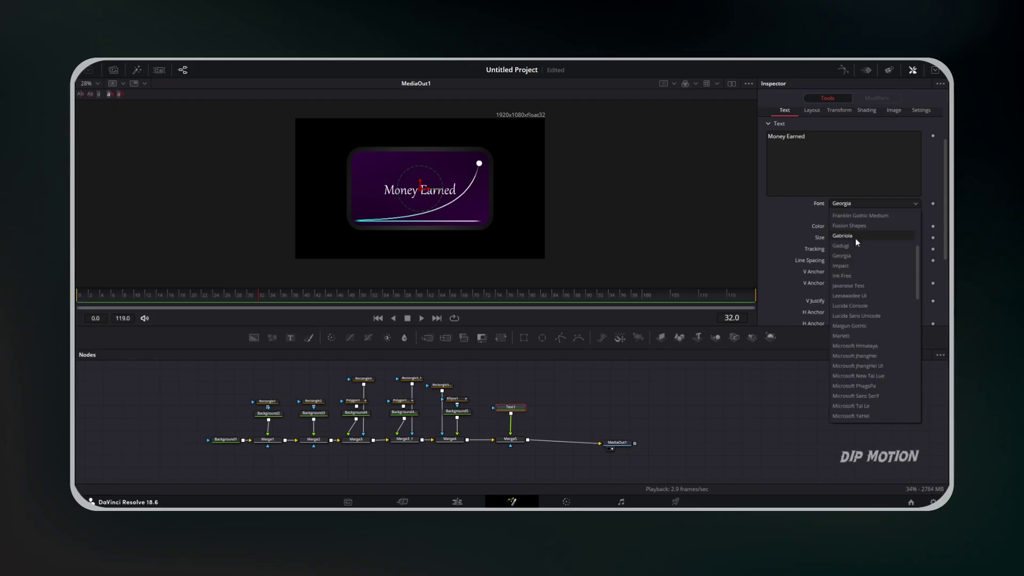
{"action": "left_click", "coordinate": [856, 243]}
{"action": "left_click_drag", "start_coordinate": [907, 237], "coordinate": [891, 237]}
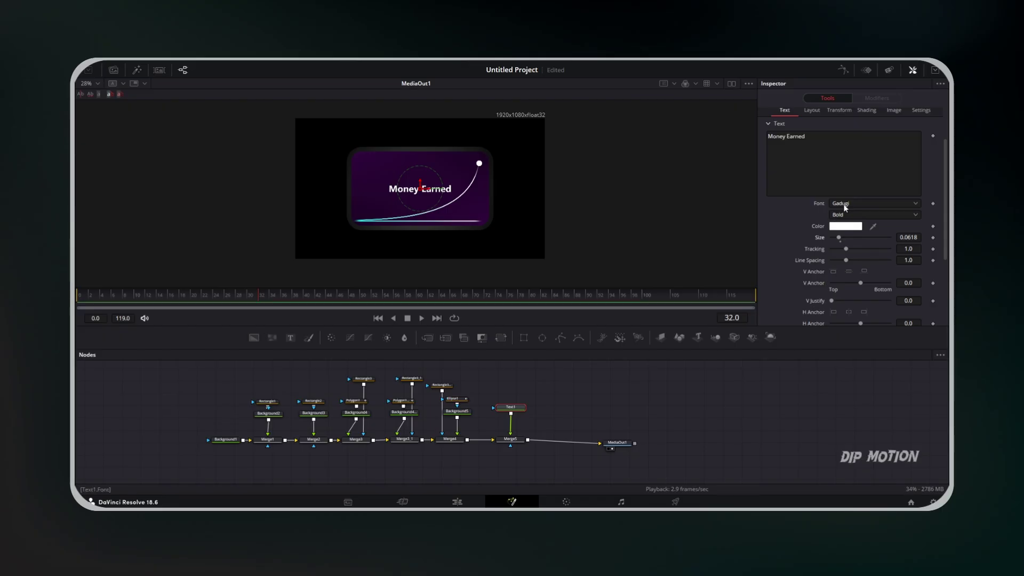
- Change the title's shading type to Gradient and move the white gradient stop to about 0.67
{"action": "scroll", "coordinate": [848, 207], "scroll_direction": "up", "scroll_amount": 2}
{"action": "left_click", "coordinate": [866, 168]}
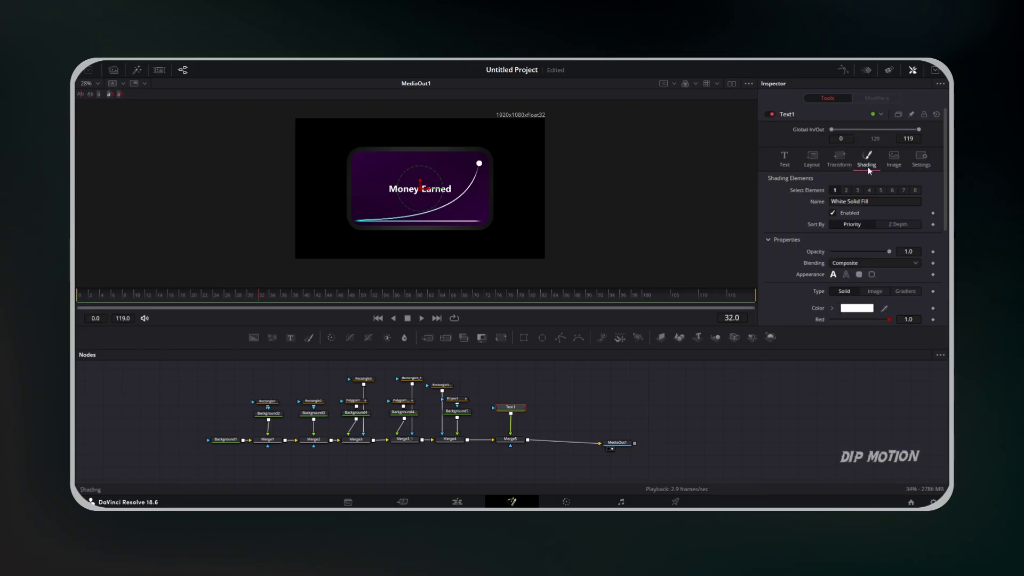
{"action": "scroll", "coordinate": [895, 254], "scroll_direction": "down", "scroll_amount": 3}
{"action": "left_click", "coordinate": [913, 183]}
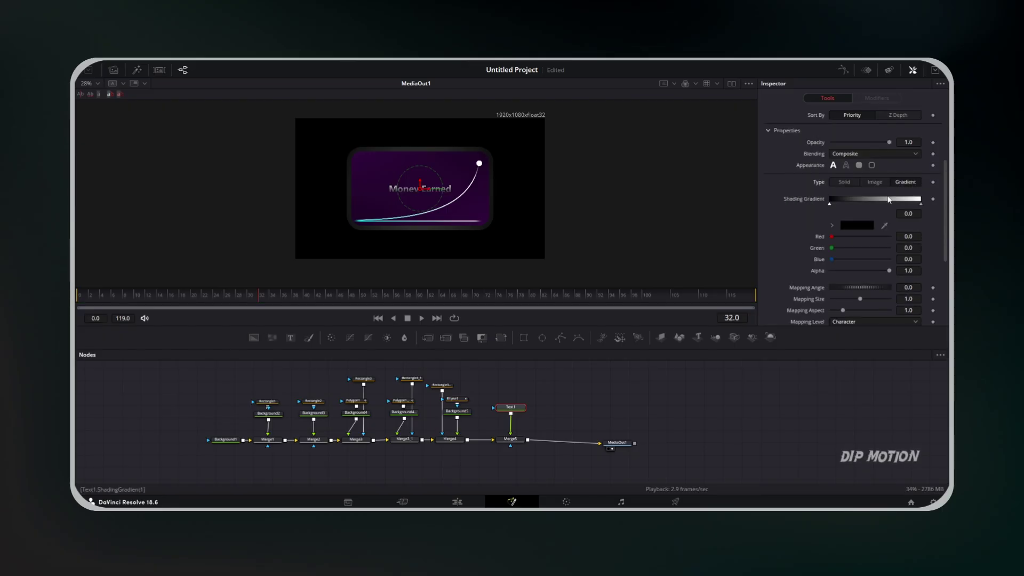
{"action": "left_click", "coordinate": [891, 204]}
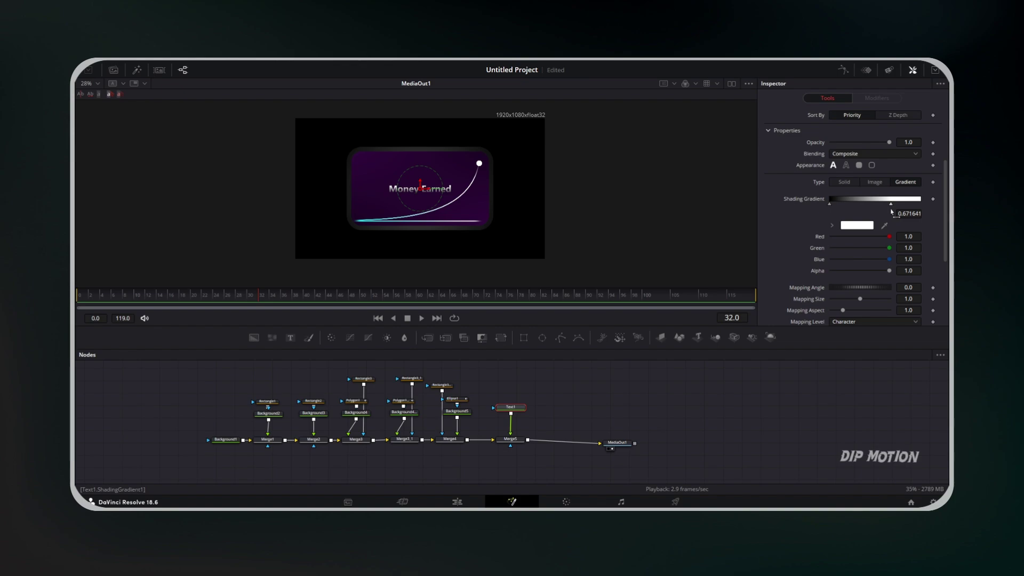
{"action": "left_click", "coordinate": [869, 226]}
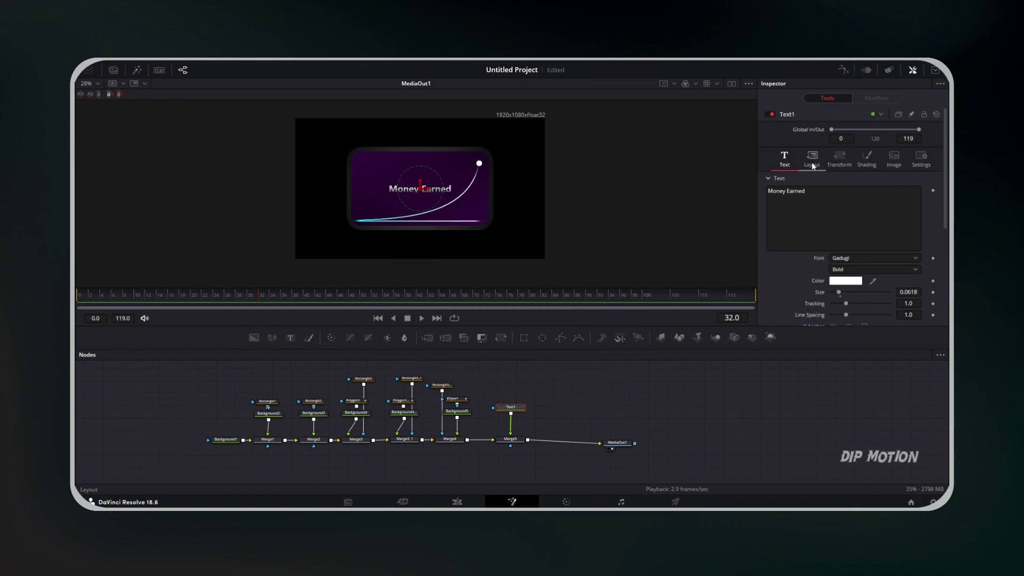
- Move the title to Center X 0.367, Y 0.708 in the panel's upper-left corner and shrink it slightly
{"action": "left_click", "coordinate": [811, 161]}
{"action": "left_click_drag", "start_coordinate": [854, 201], "coordinate": [921, 201]}
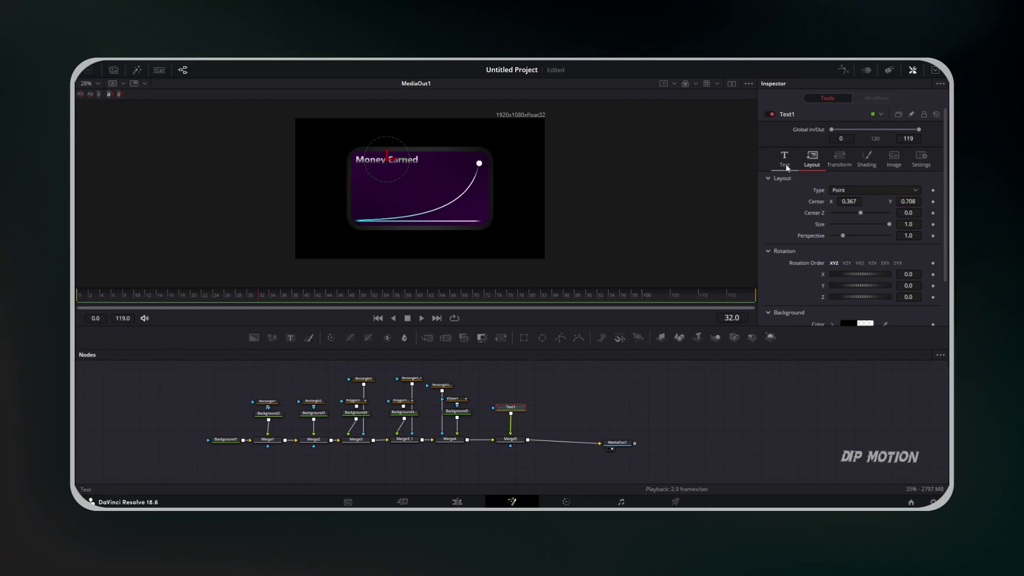
{"action": "left_click", "coordinate": [784, 159]}
- Move MediaOut1 farther from the merges and add a second Text+ node merged after Merge5
{"action": "left_click_drag", "start_coordinate": [617, 442], "coordinate": [688, 438]}
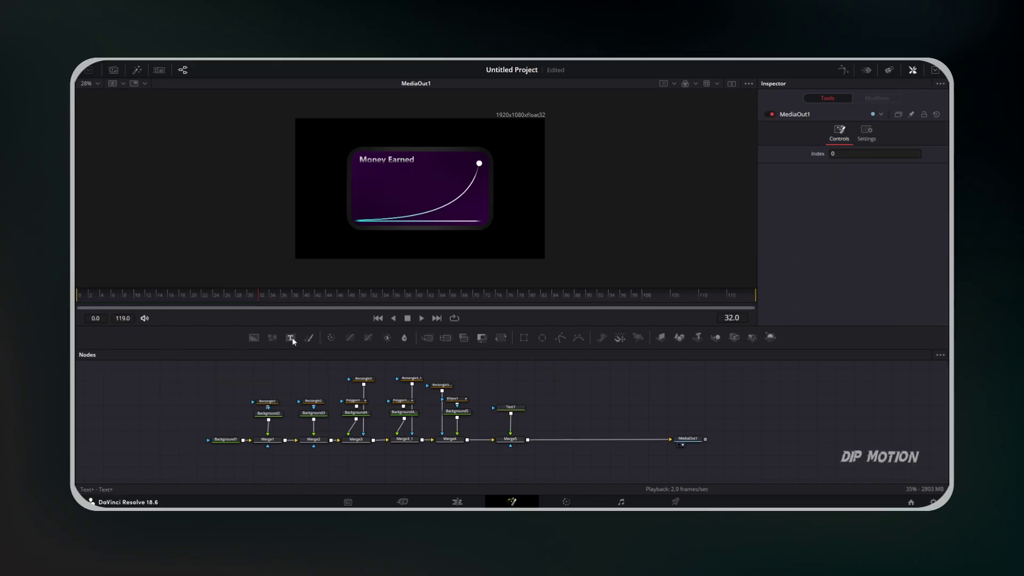
{"action": "left_click_drag", "start_coordinate": [291, 339], "coordinate": [528, 440]}
{"action": "left_click", "coordinate": [565, 406]}
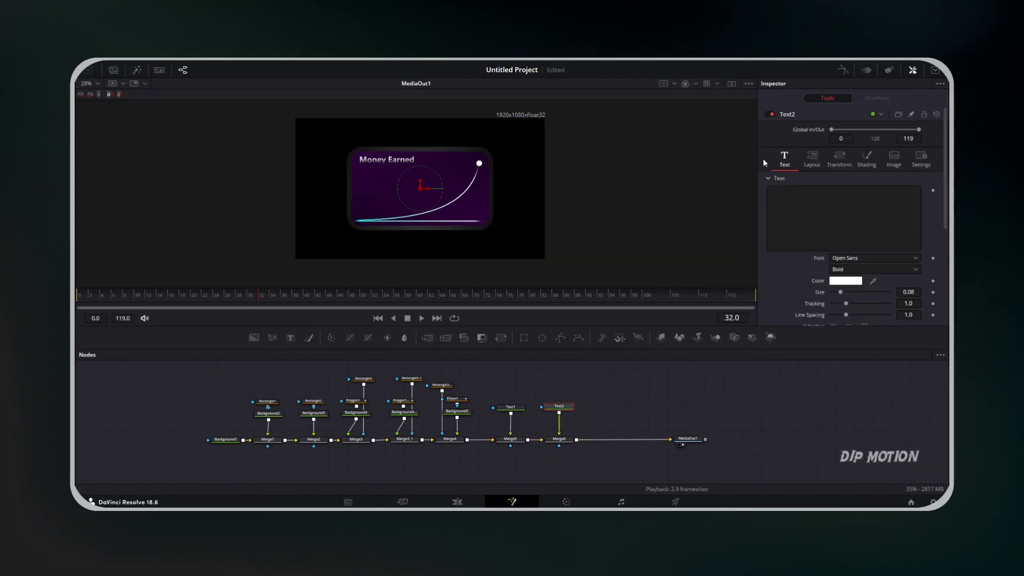
- Start a custom Number control named counter on the Text2 node and assign it to the Text page
{"action": "right_click", "coordinate": [808, 111]}
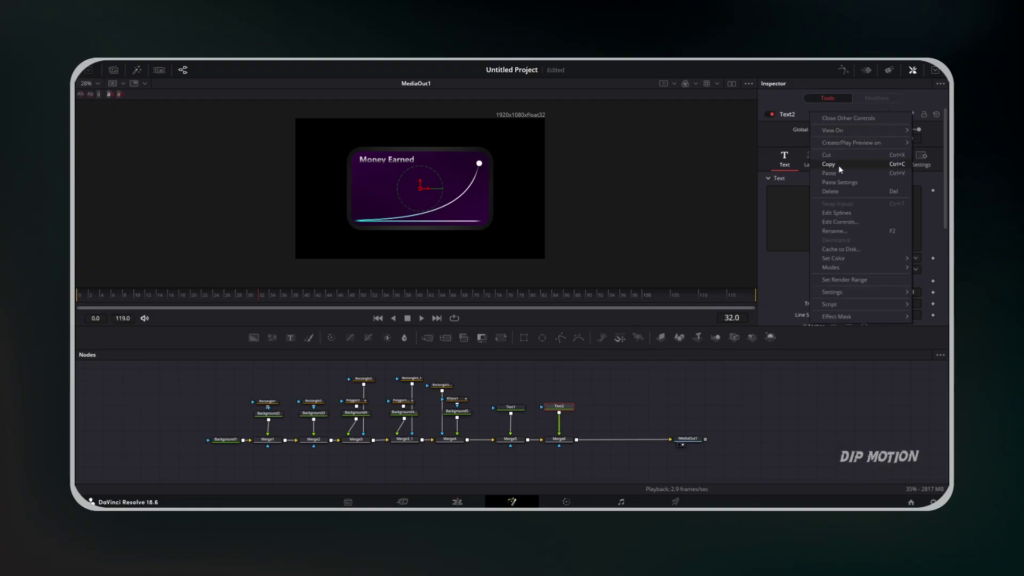
{"action": "left_click", "coordinate": [851, 225]}
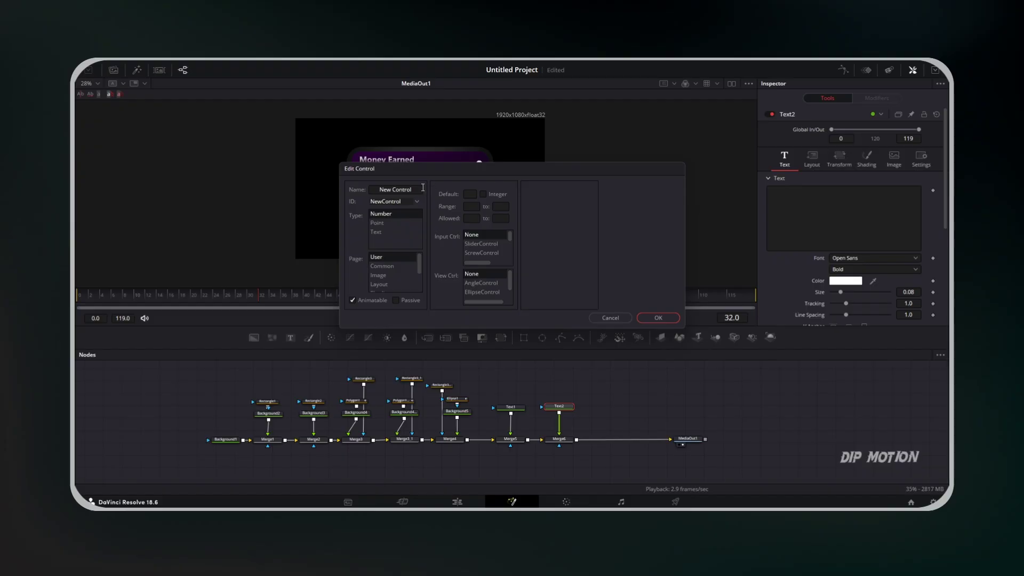
{"action": "left_click", "coordinate": [397, 190]}
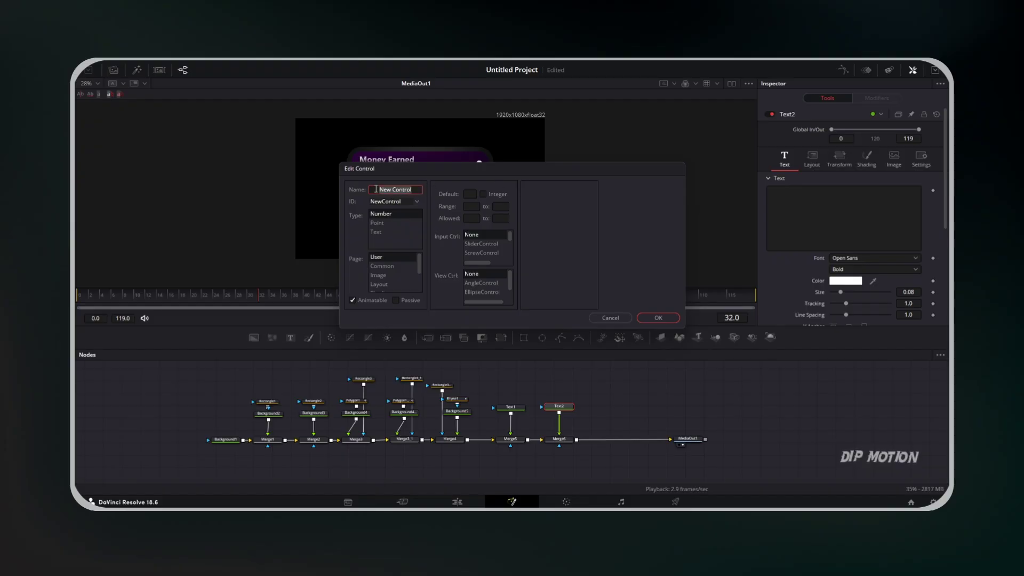
{"action": "type", "text": "counter"}
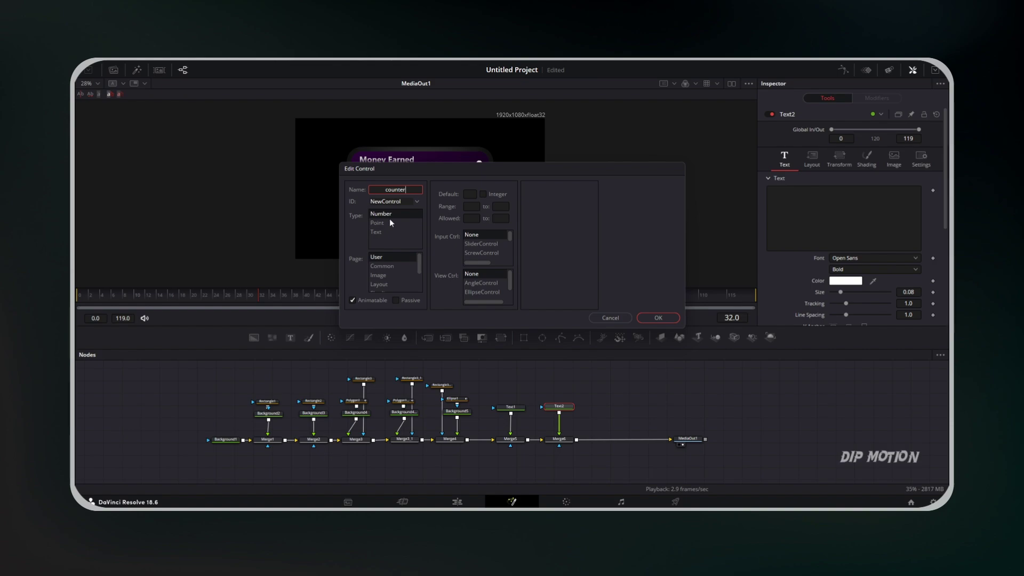
{"action": "scroll", "coordinate": [386, 264], "scroll_direction": "down", "scroll_amount": 1}
{"action": "left_click", "coordinate": [381, 275]}
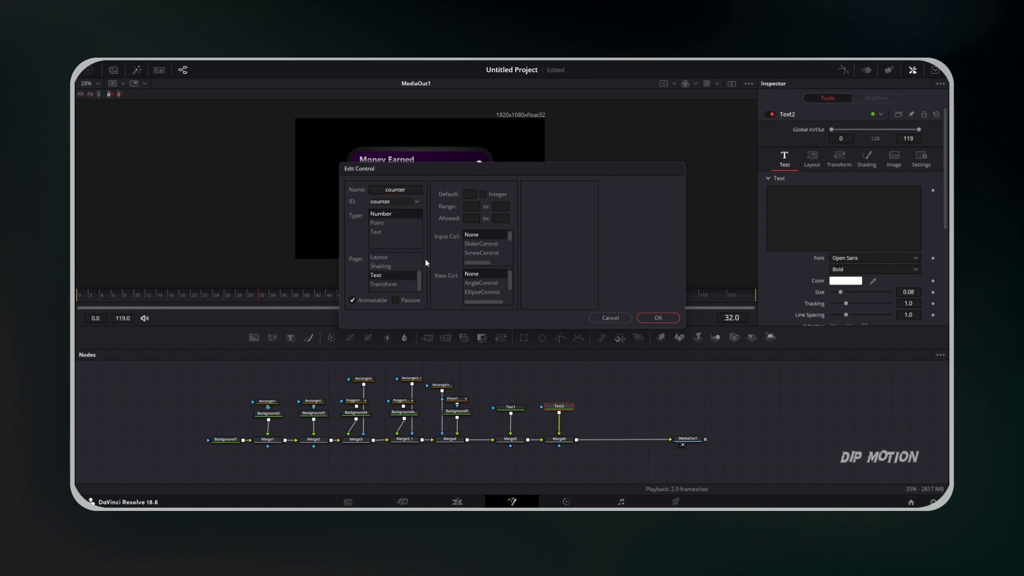
- Make the counter control an integer slider with a range of 0 to 1598 and create it
{"action": "left_click", "coordinate": [482, 194]}
{"action": "left_click", "coordinate": [475, 207]}
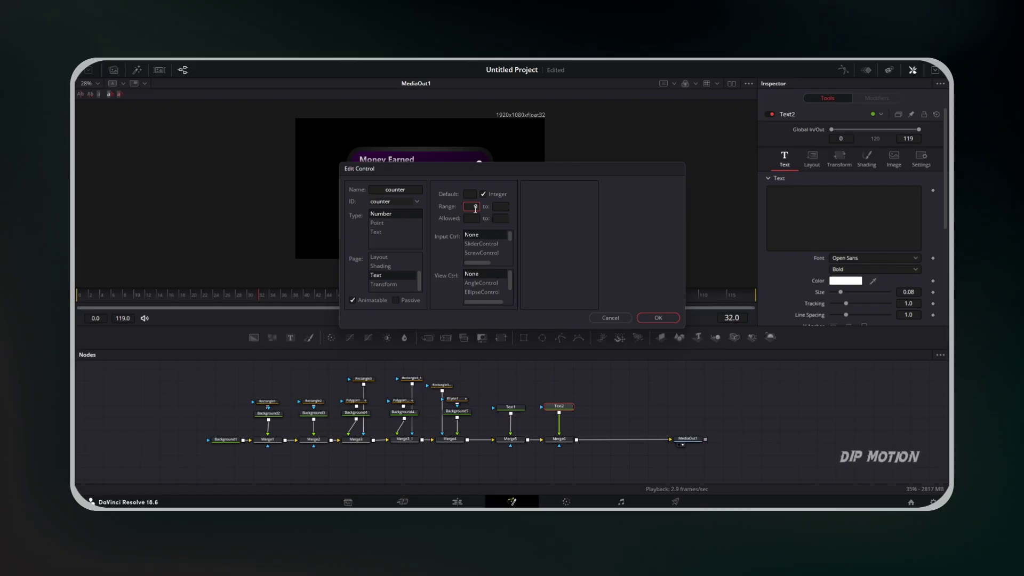
{"action": "left_click", "coordinate": [501, 206]}
{"action": "type", "text": "1598"}
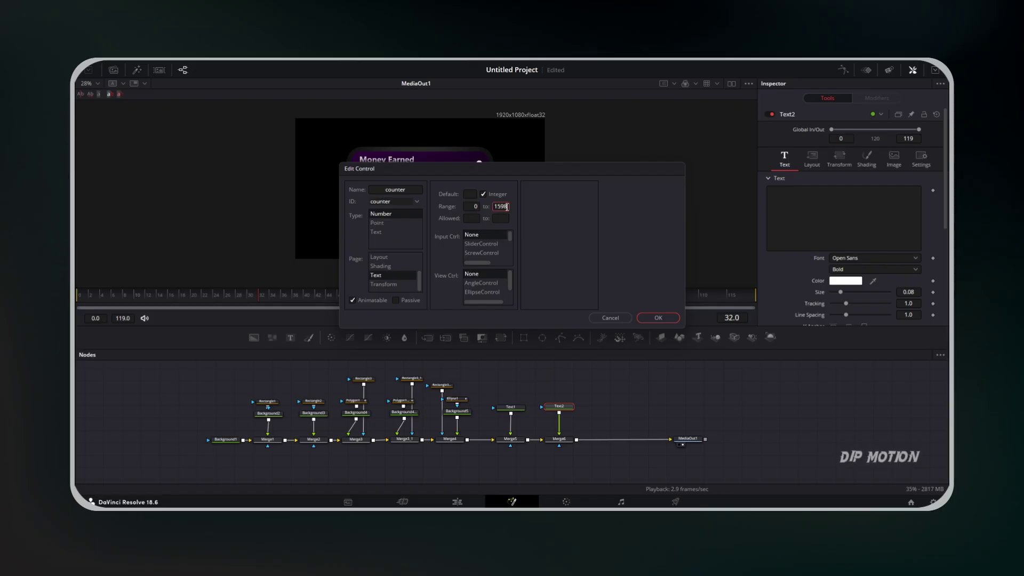
{"action": "left_click", "coordinate": [480, 244]}
{"action": "left_click", "coordinate": [668, 321]}
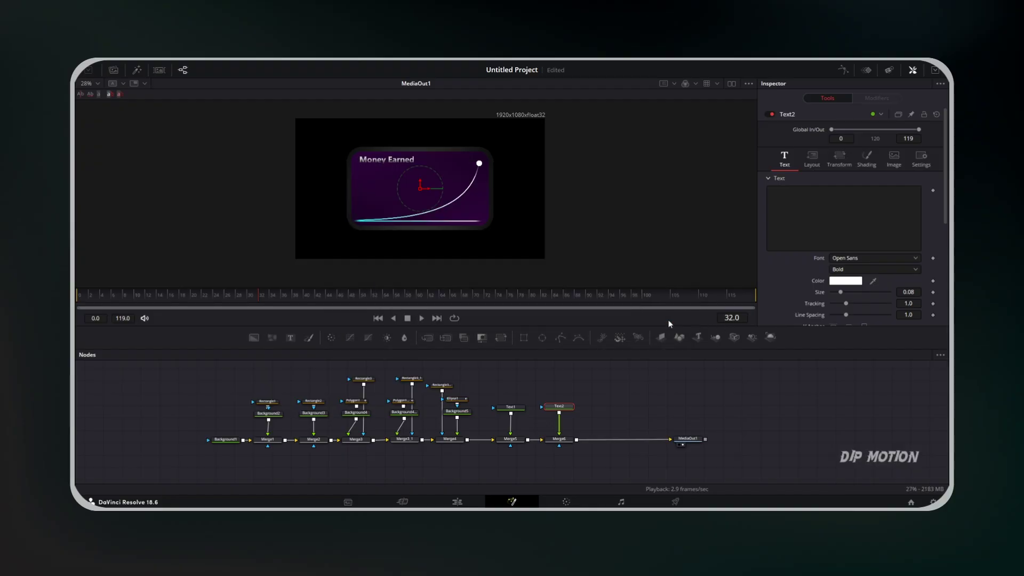
- Add an expression to Text2's styled text and link it to the counter control
{"action": "right_click", "coordinate": [782, 197]}
{"action": "left_click", "coordinate": [812, 366]}
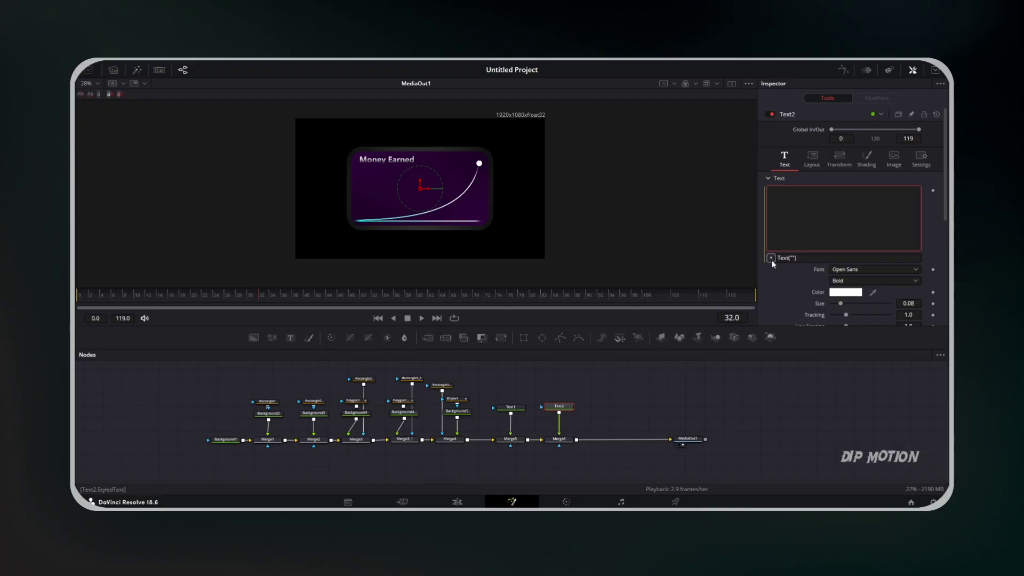
{"action": "left_click", "coordinate": [771, 259]}
{"action": "left_click_drag", "start_coordinate": [791, 316], "coordinate": [815, 315]}
{"action": "scroll", "coordinate": [814, 315], "scroll_direction": "down", "scroll_amount": 10}
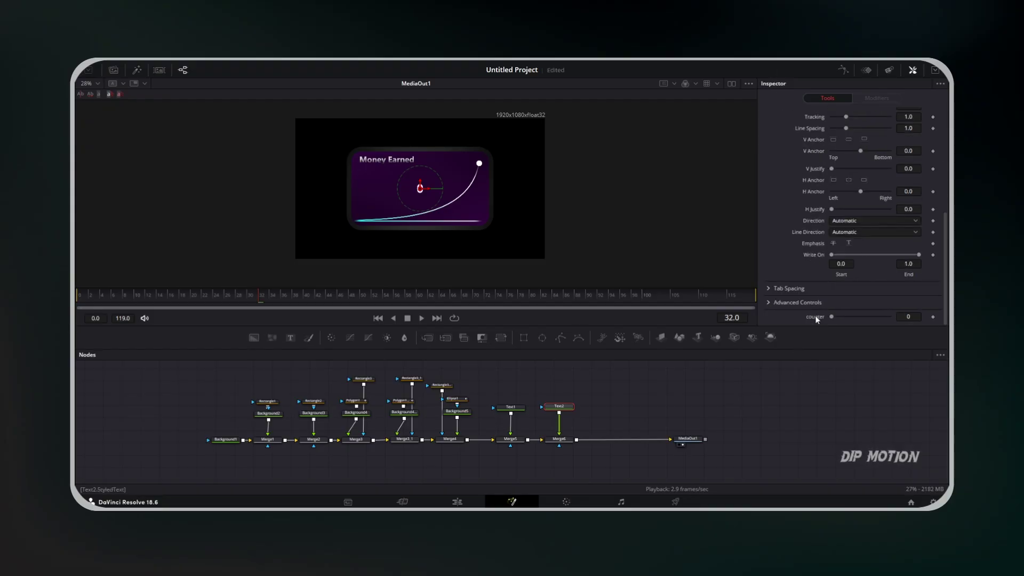
{"action": "scroll", "coordinate": [882, 194], "scroll_direction": "up", "scroll_amount": 9}
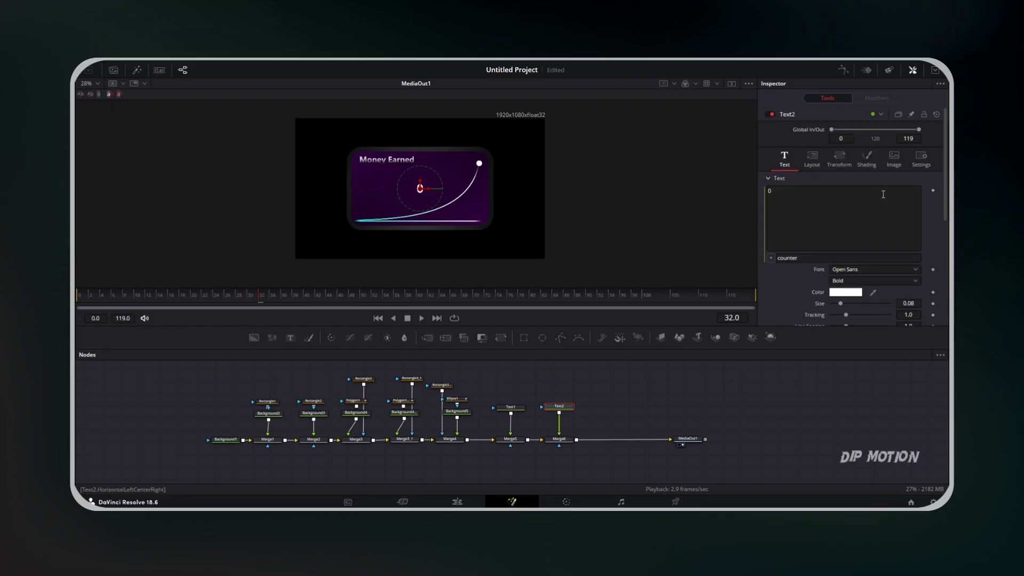
- Prefix the counter text with a dollar sign by changing its expression to "$"..counter
{"action": "scroll", "coordinate": [822, 235], "scroll_direction": "down", "scroll_amount": 5}
{"action": "left_click", "coordinate": [777, 149]}
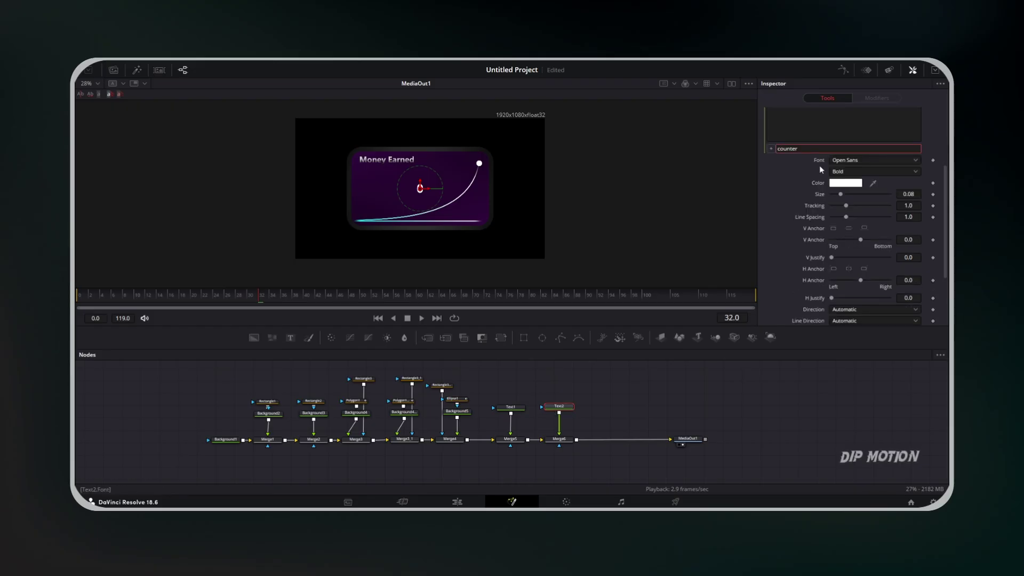
{"action": "type", "text": "\""}
{"action": "type", "text": "$\".."}
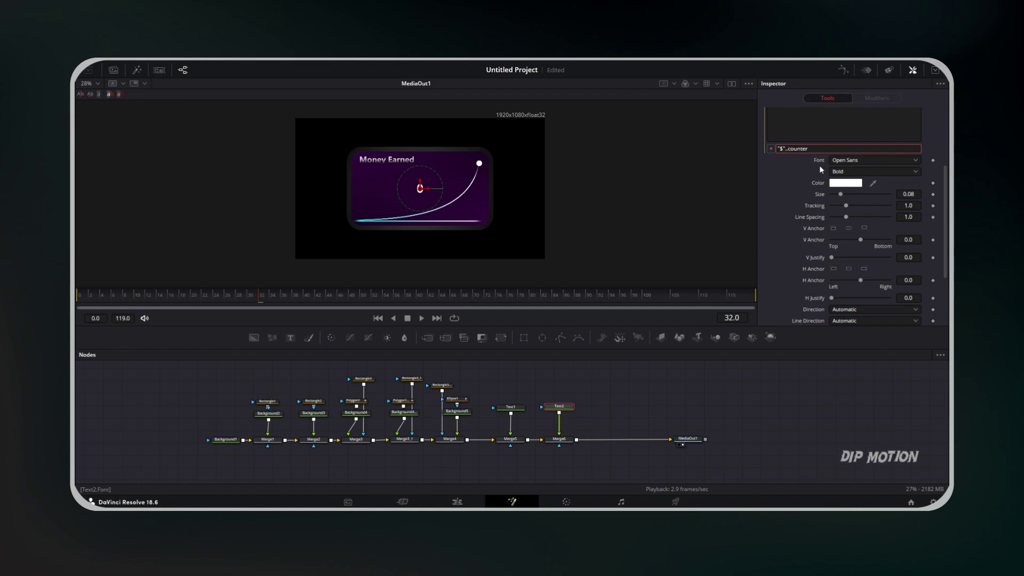
{"action": "key", "text": "Return"}
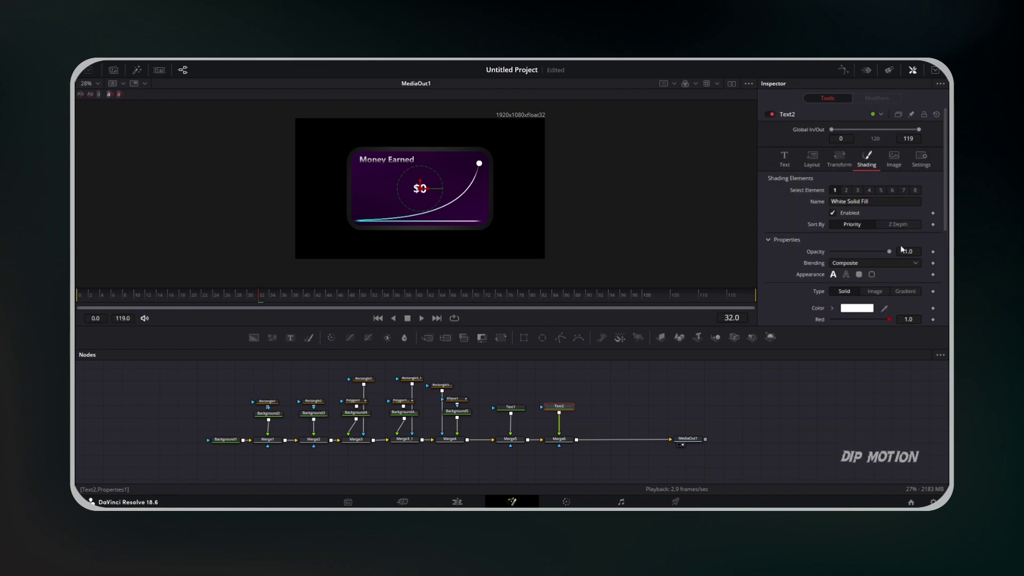
- Change the counter text's shading type to Gradient and place it below the Money Earned title, with Center X at 0.291
{"action": "scroll", "coordinate": [899, 245], "scroll_direction": "down", "scroll_amount": 3}
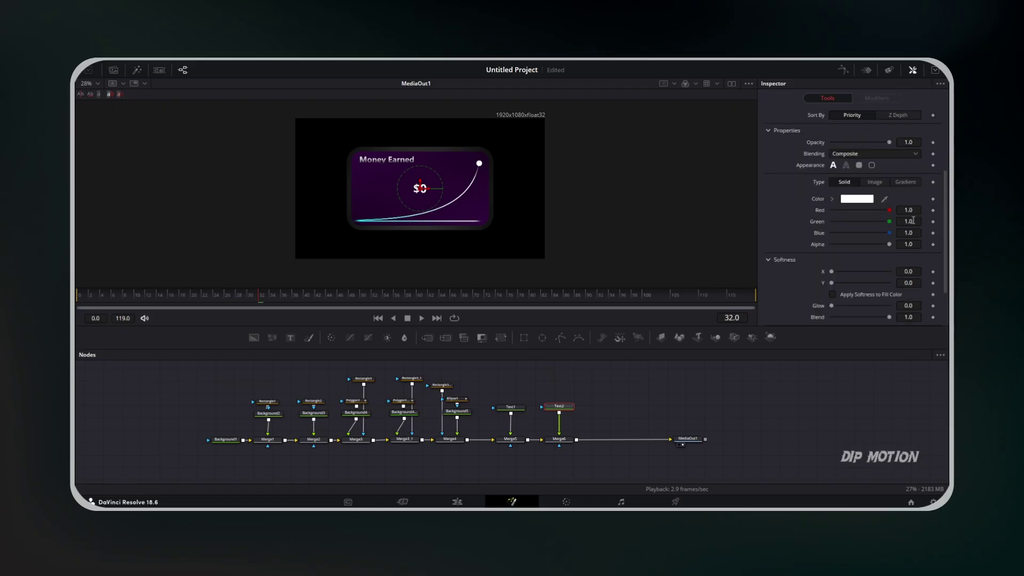
{"action": "left_click", "coordinate": [905, 182]}
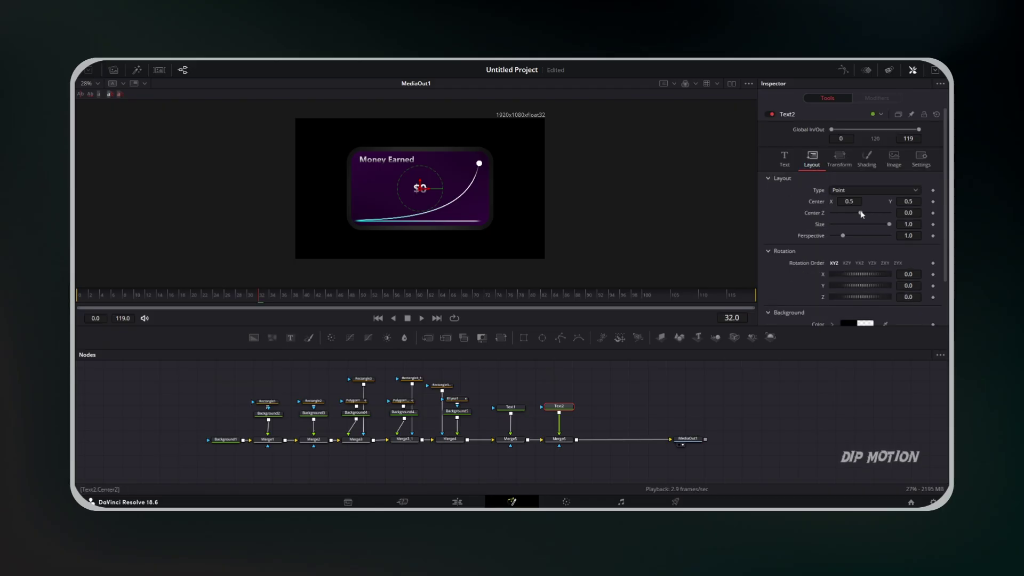
{"action": "left_click_drag", "start_coordinate": [848, 201], "coordinate": [825, 201]}
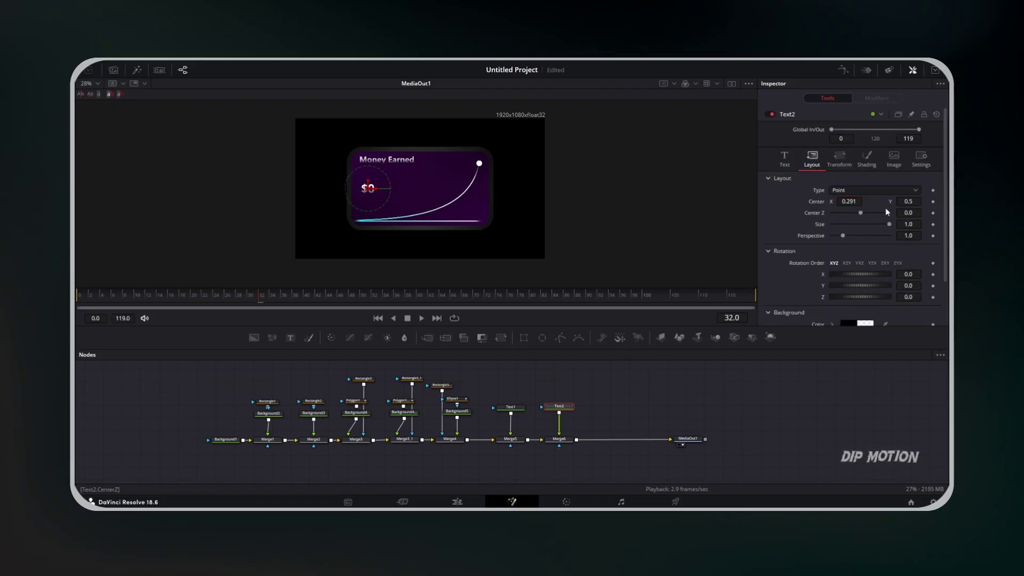
{"action": "left_click_drag", "start_coordinate": [366, 188], "coordinate": [368, 174]}
{"action": "left_click", "coordinate": [679, 390]}
- Add a Follower modifier to the Money Earned text and set its delay between each character to about 0.77
{"action": "left_click", "coordinate": [510, 407]}
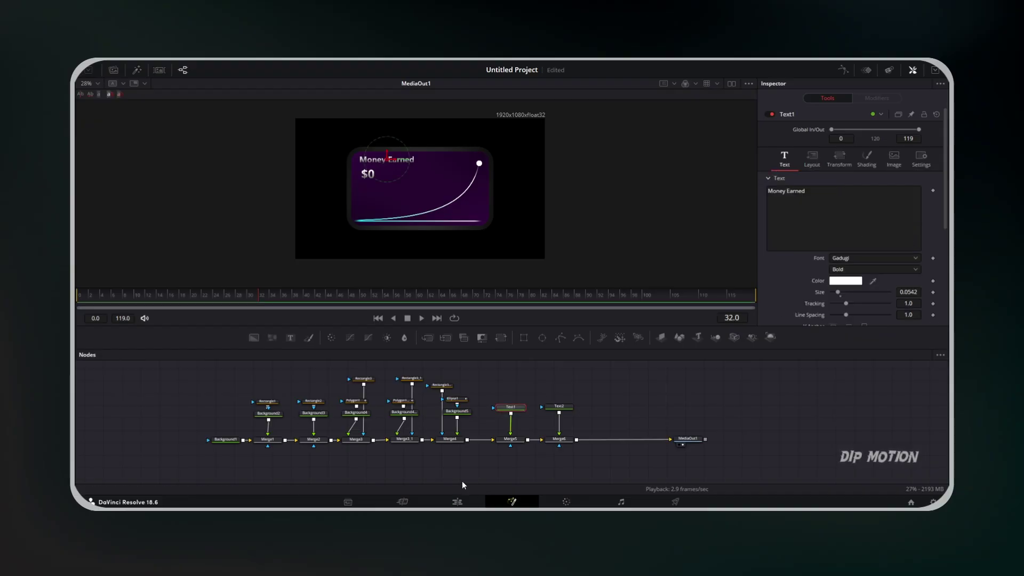
{"action": "right_click", "coordinate": [788, 212]}
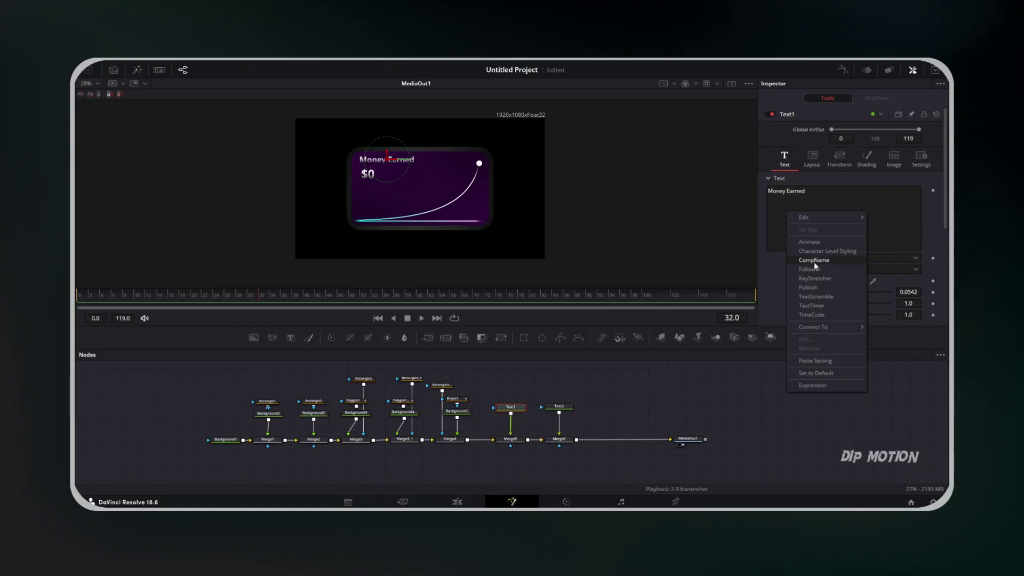
{"action": "left_click", "coordinate": [827, 270]}
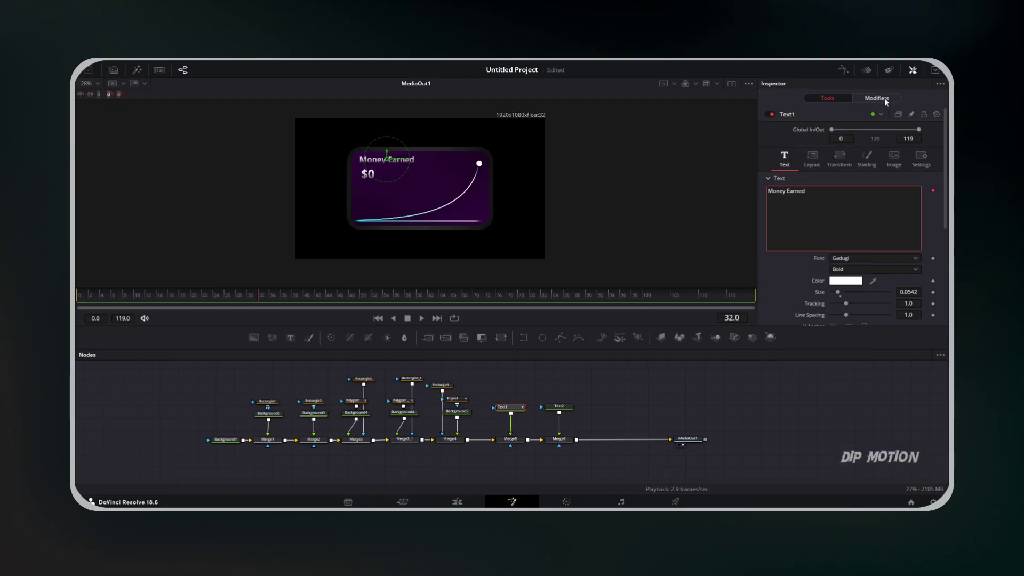
{"action": "left_click", "coordinate": [884, 97]}
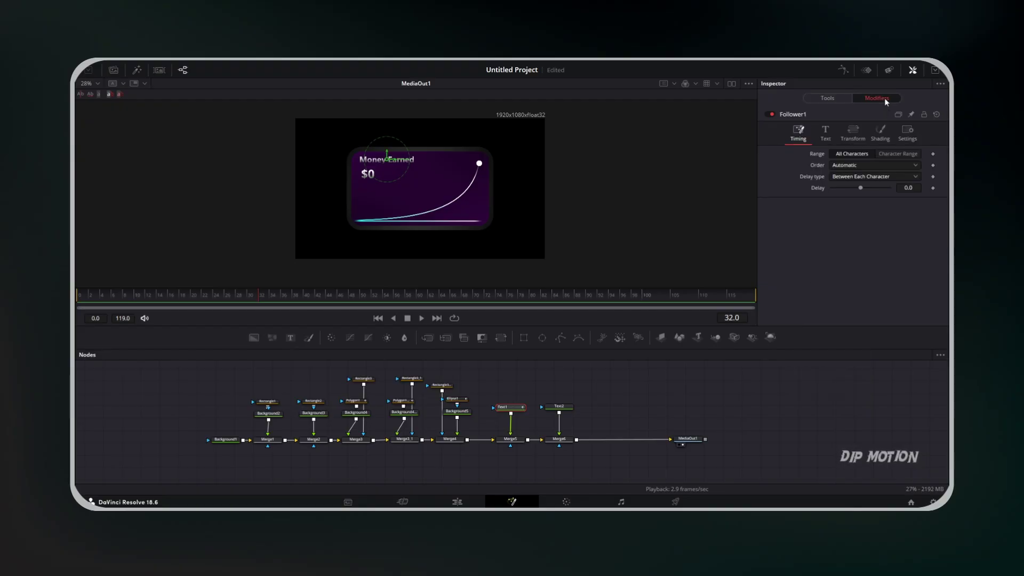
{"action": "left_click", "coordinate": [908, 187]}
{"action": "type", "text": "0.07"}
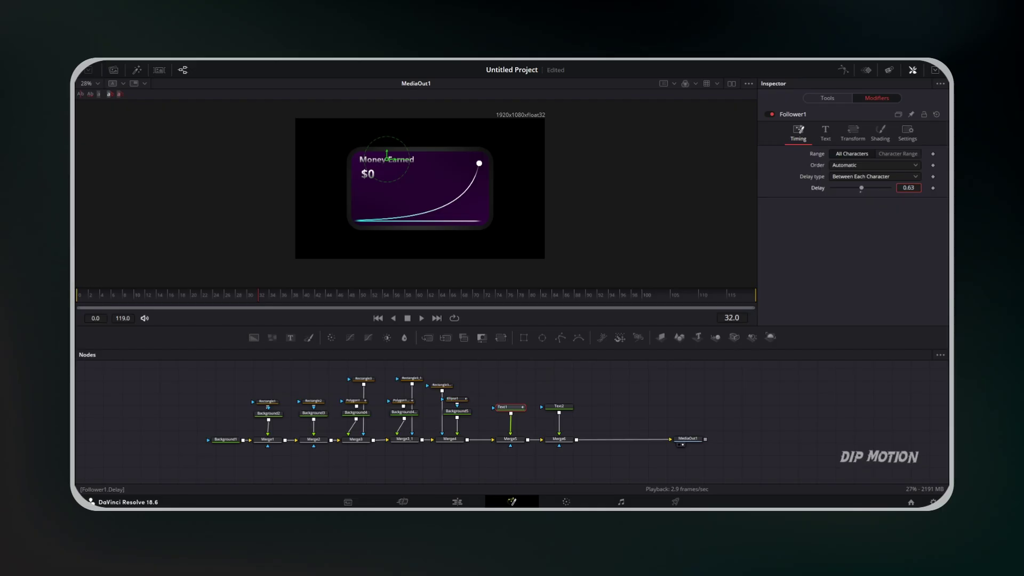
{"action": "left_click_drag", "start_coordinate": [908, 188], "coordinate": [927, 188]}
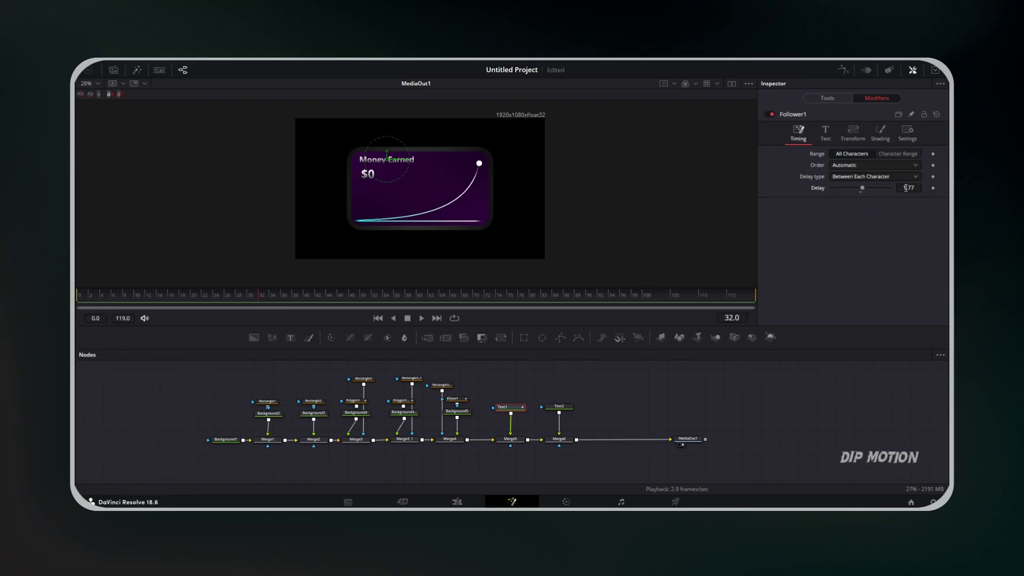
- Keyframe the Follower's shading opacity from 0 at frame 18 to 1 at frame 34
{"action": "left_click", "coordinate": [875, 142]}
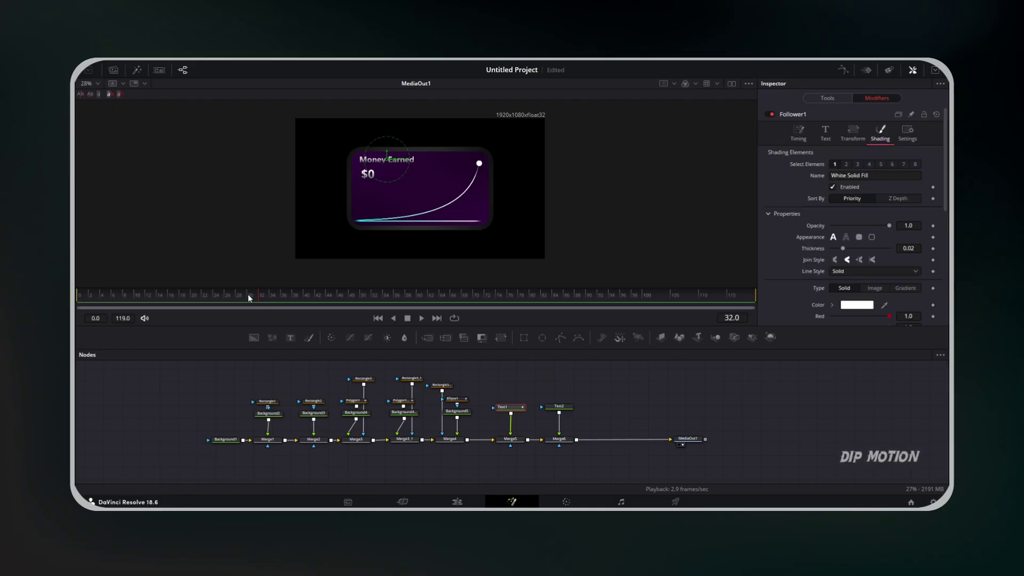
{"action": "left_click_drag", "start_coordinate": [217, 294], "coordinate": [181, 294]}
{"action": "left_click", "coordinate": [932, 225]}
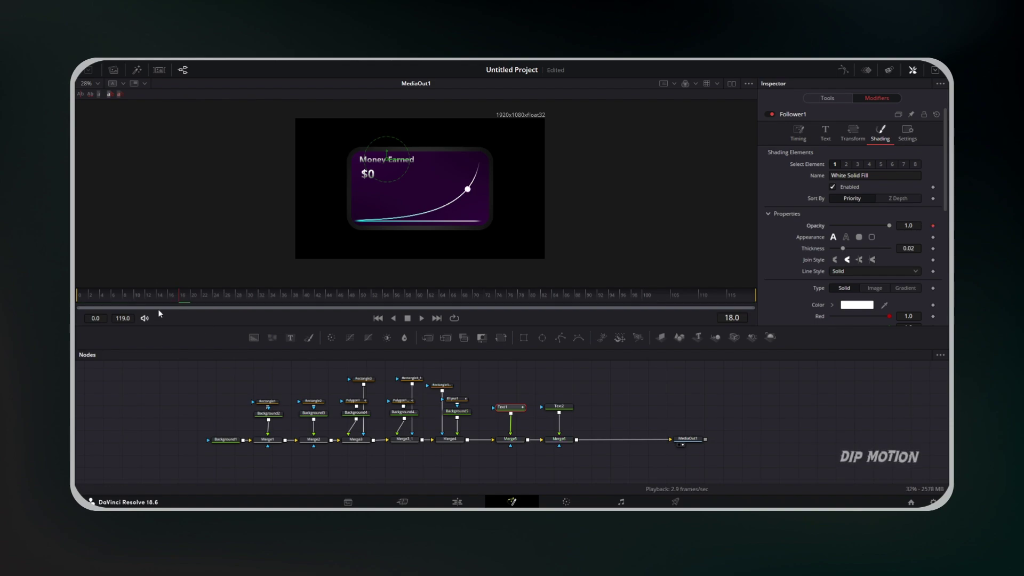
{"action": "left_click_drag", "start_coordinate": [191, 298], "coordinate": [261, 297]}
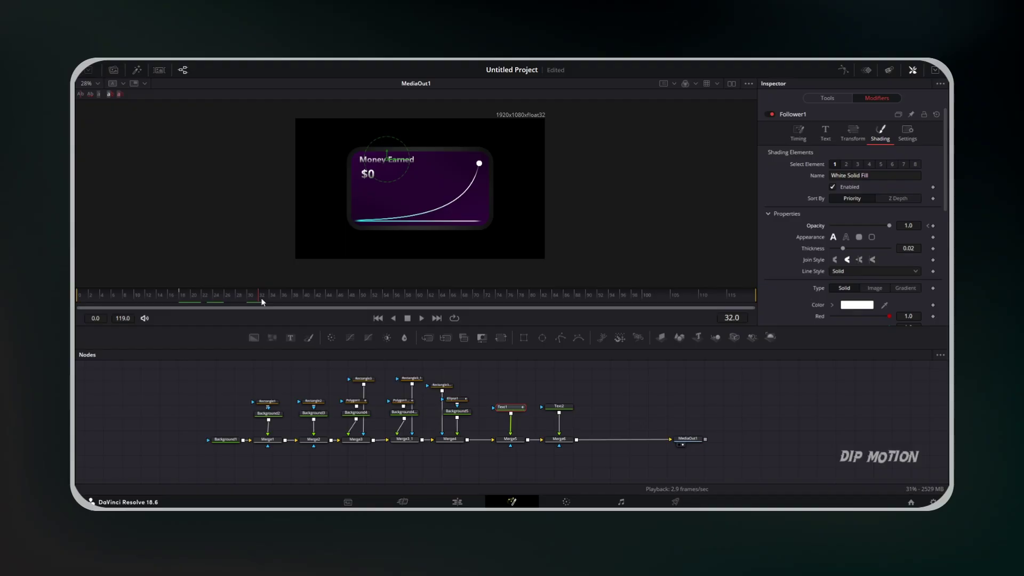
{"action": "left_click", "coordinate": [928, 225]}
{"action": "left_click_drag", "start_coordinate": [888, 226], "coordinate": [831, 225]}
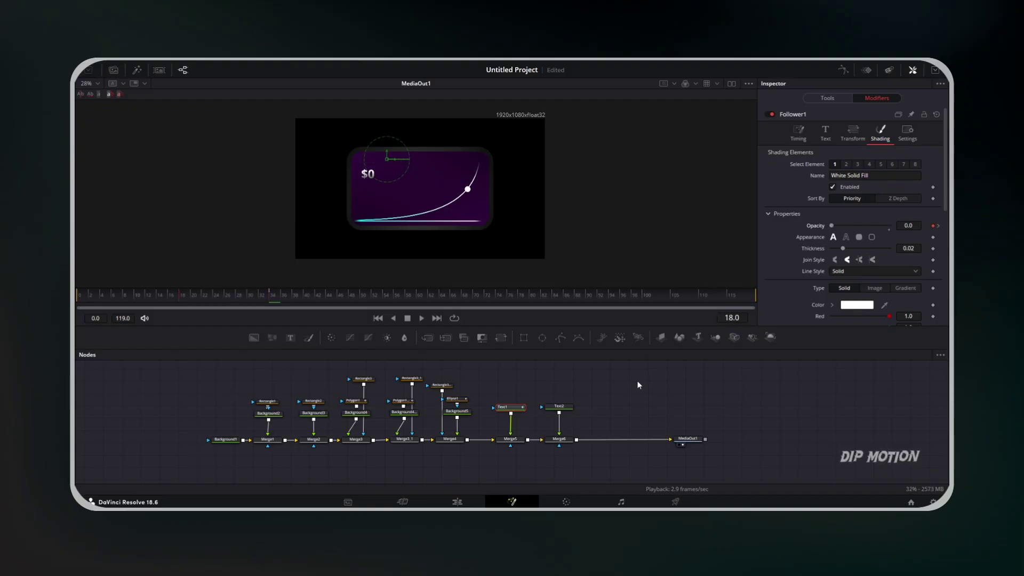
- Add keyframes for the Follower's shading position offset at frames 34 and 18
{"action": "left_click", "coordinate": [852, 133]}
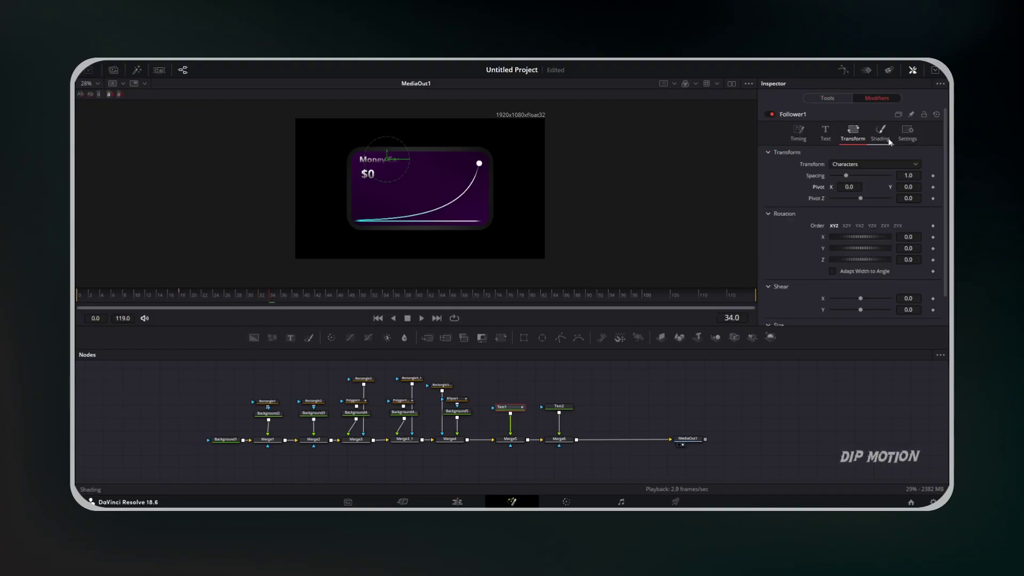
{"action": "left_click", "coordinate": [883, 135]}
{"action": "scroll", "coordinate": [902, 192], "scroll_direction": "down", "scroll_amount": 10}
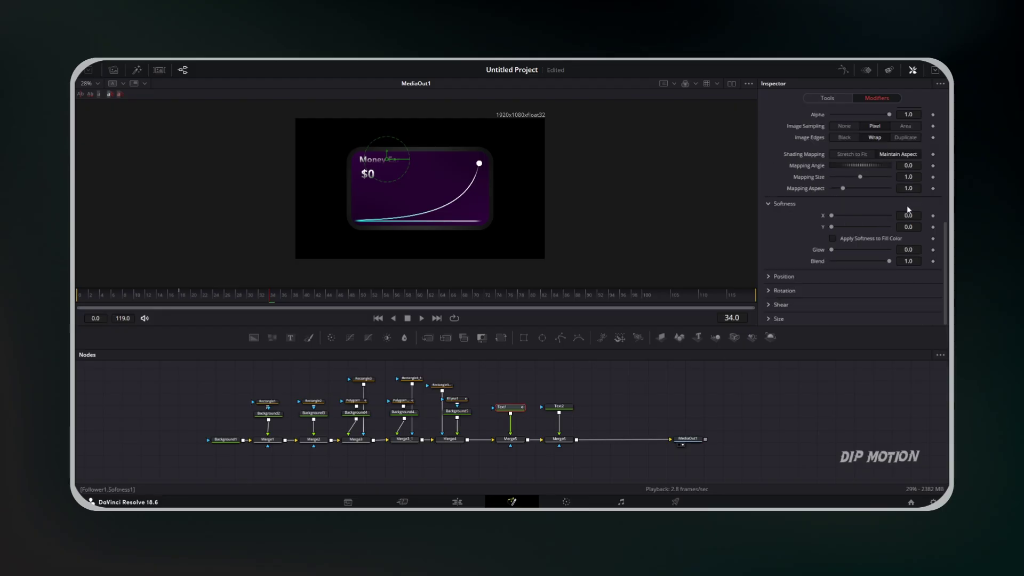
{"action": "left_click", "coordinate": [769, 277]}
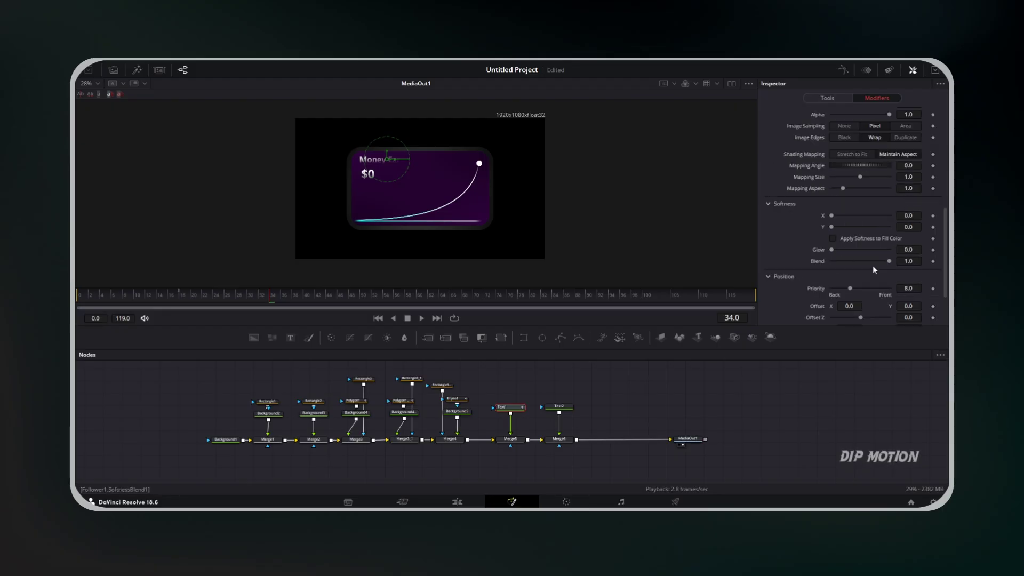
{"action": "scroll", "coordinate": [872, 265], "scroll_direction": "down", "scroll_amount": 3}
{"action": "left_click", "coordinate": [933, 241]}
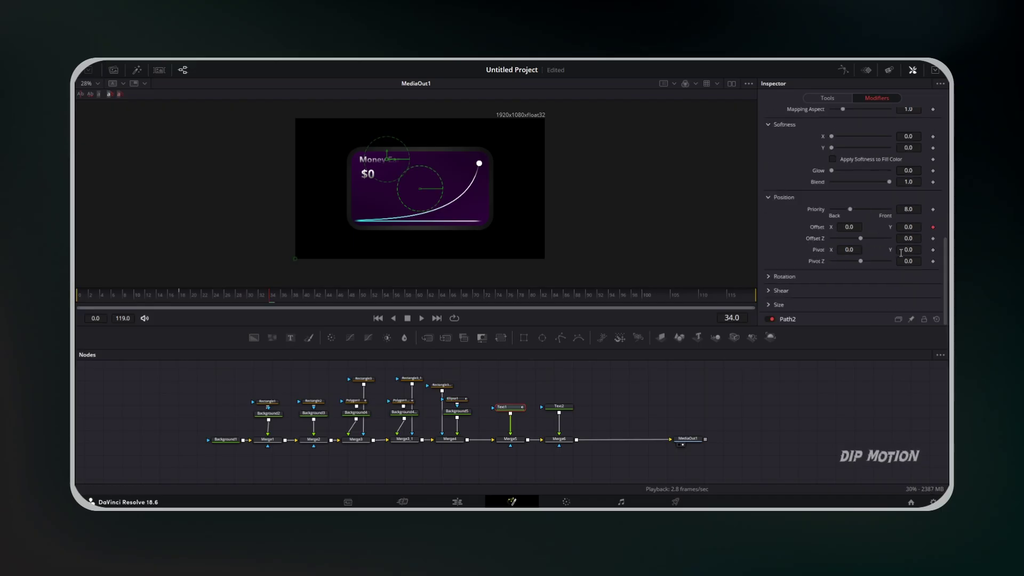
{"action": "key", "text": "alt+bracketleft"}
{"action": "left_click", "coordinate": [932, 227]}
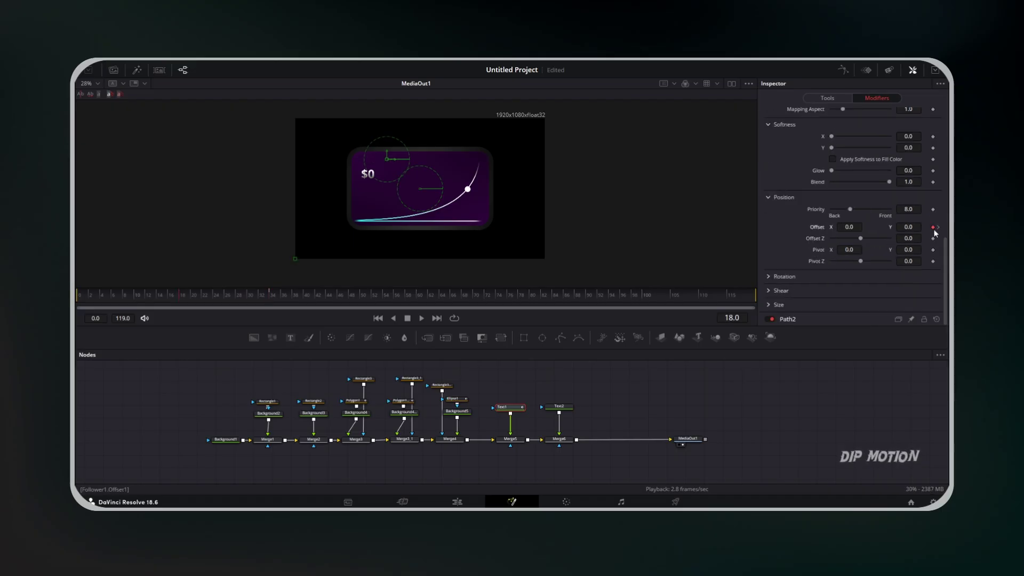
- Set the Follower's offset at frame 18 to X about 0.16 and Y -0.052, and preview the title's letter-by-letter animation
{"action": "left_click_drag", "start_coordinate": [845, 227], "coordinate": [912, 227]}
{"action": "left_click_drag", "start_coordinate": [911, 227], "coordinate": [888, 227]}
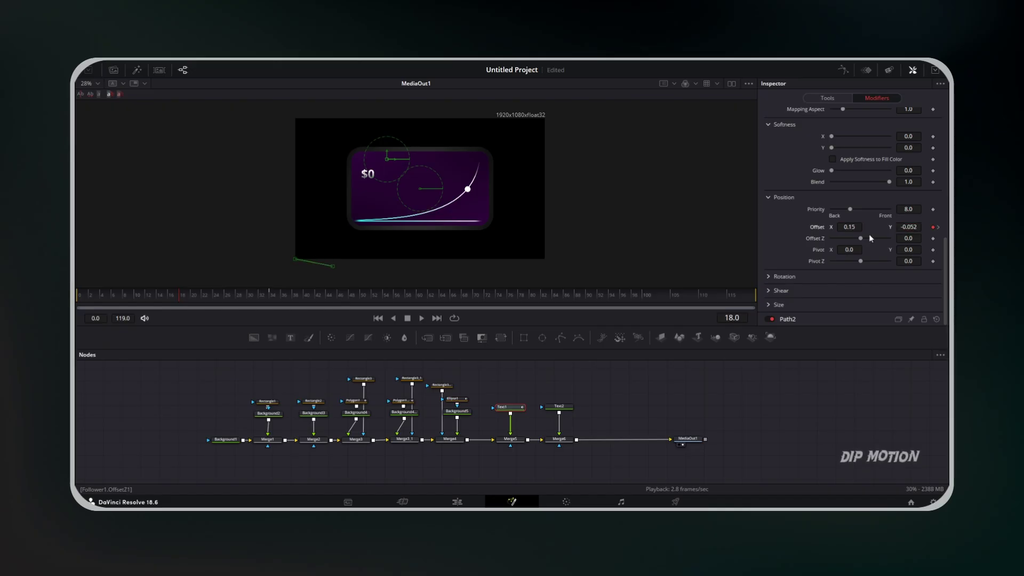
{"action": "left_click_drag", "start_coordinate": [850, 228], "coordinate": [854, 228]}
{"action": "key", "text": "space"}
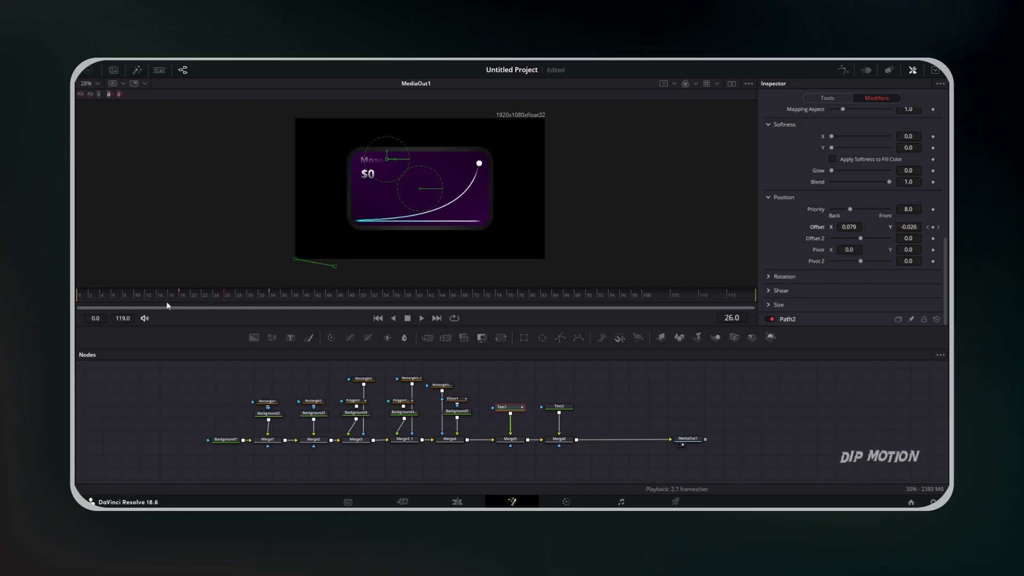
{"action": "left_click_drag", "start_coordinate": [189, 294], "coordinate": [182, 294]}
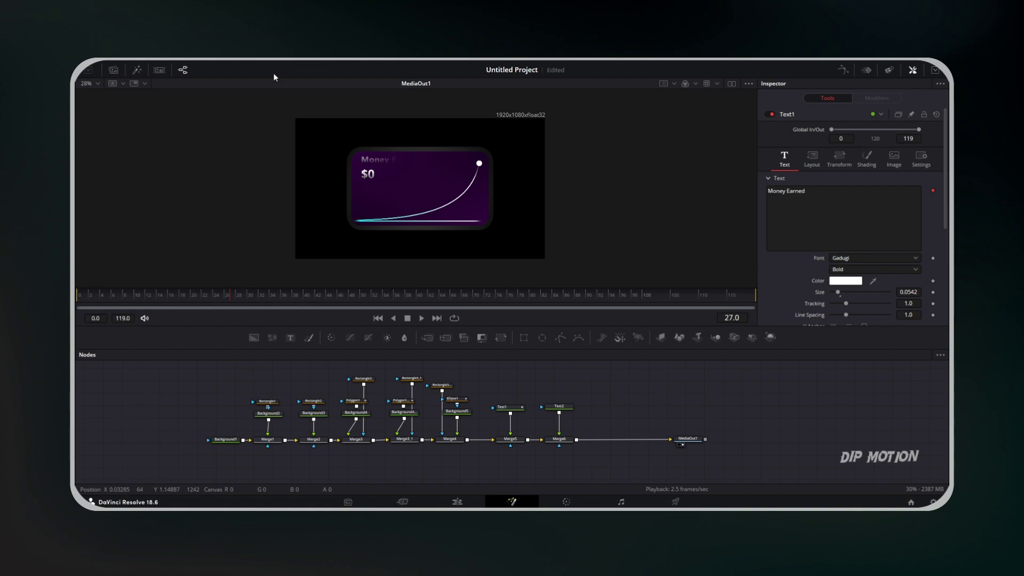
- Set the timeline proxy resolution to Quarter and scrub the timeline to preview the animation
{"action": "left_click", "coordinate": [275, 60]}
{"action": "mouse_move", "coordinate": [331, 88]}
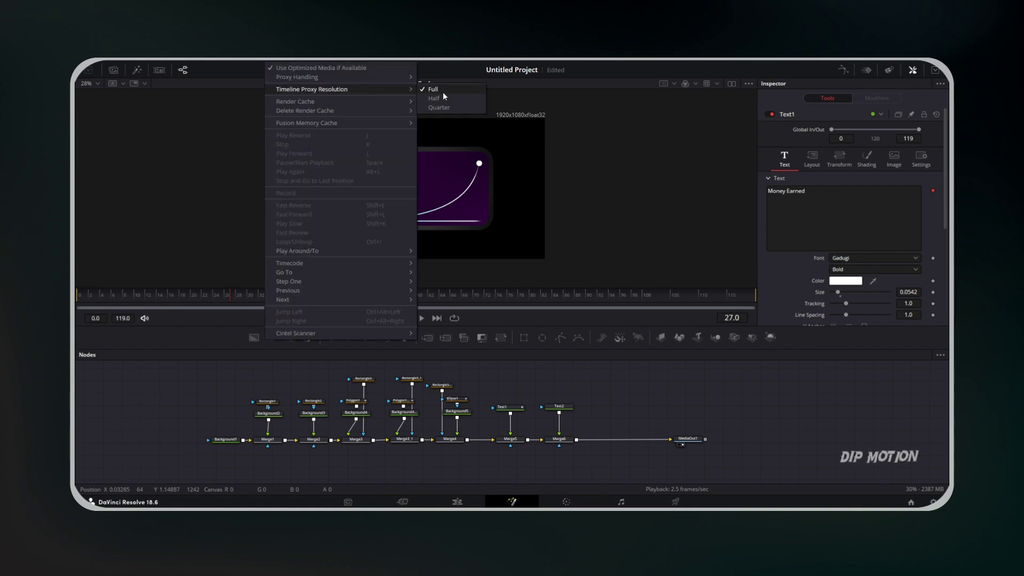
{"action": "left_click", "coordinate": [447, 107]}
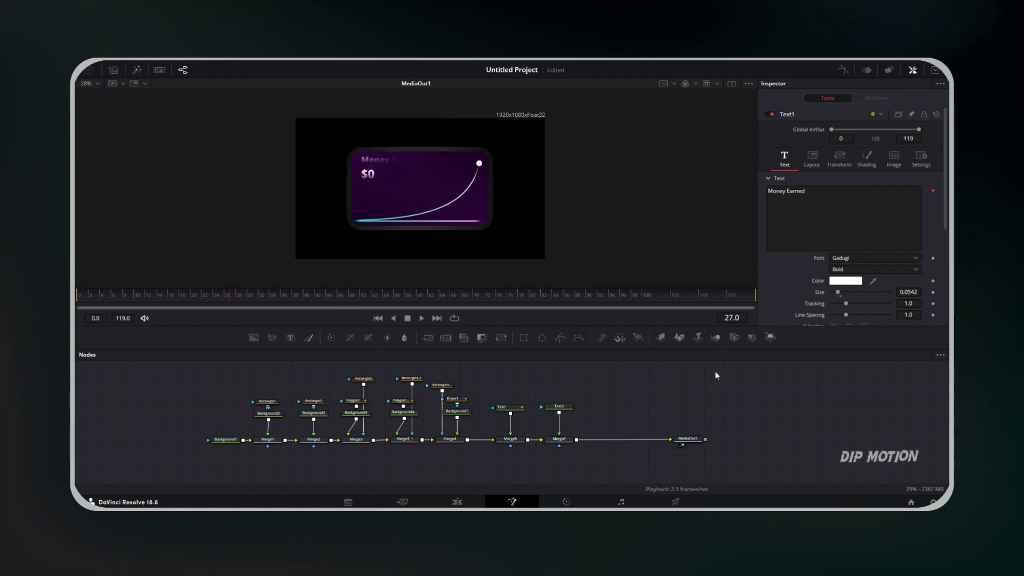
{"action": "left_click_drag", "start_coordinate": [318, 297], "coordinate": [233, 294]}
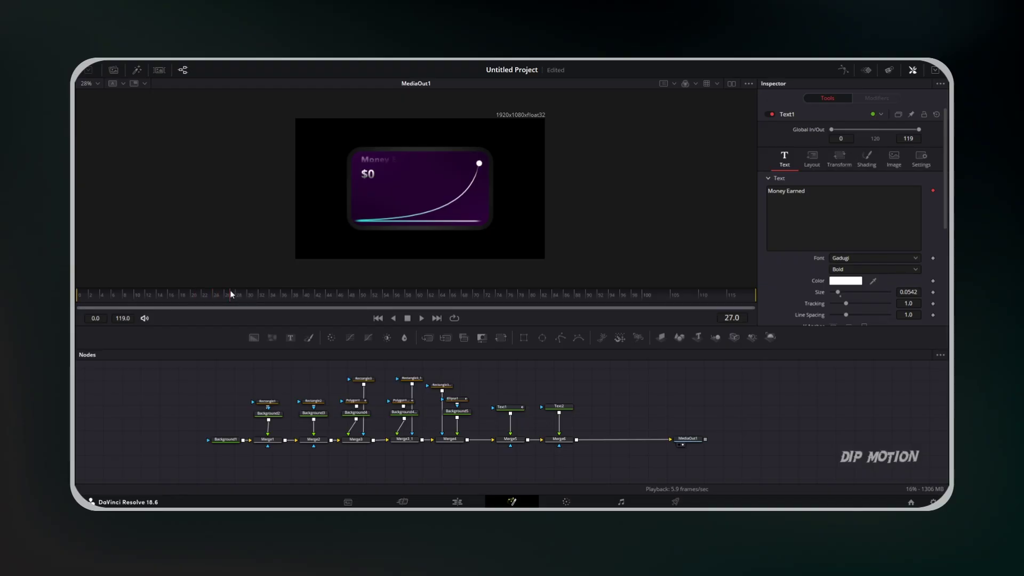
- Keyframe the dollar text's counter from 0 at frame 26 to 1598 at frame 70
{"action": "left_click", "coordinate": [561, 408]}
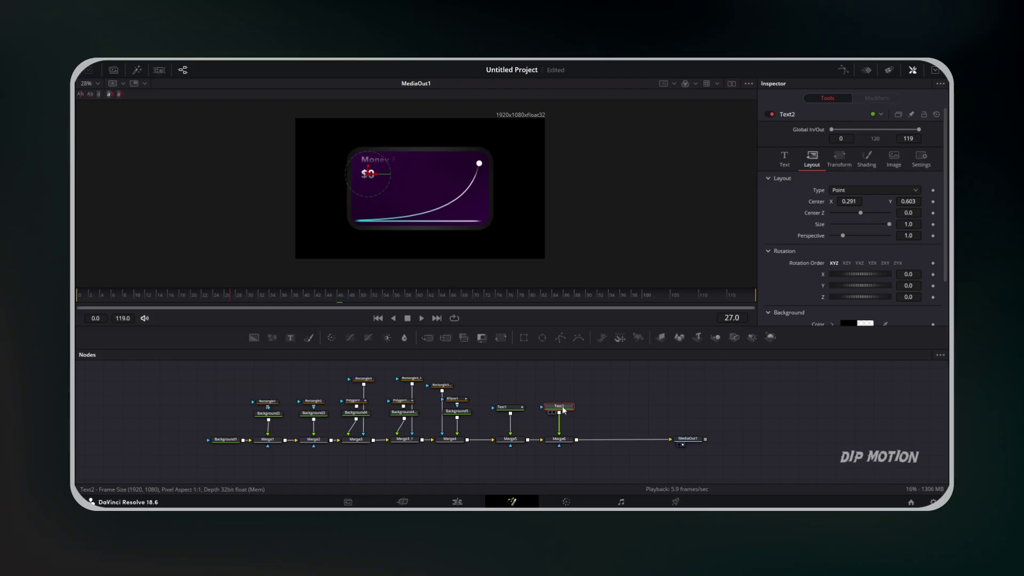
{"action": "left_click", "coordinate": [783, 159]}
{"action": "scroll", "coordinate": [821, 206], "scroll_direction": "down", "scroll_amount": 5}
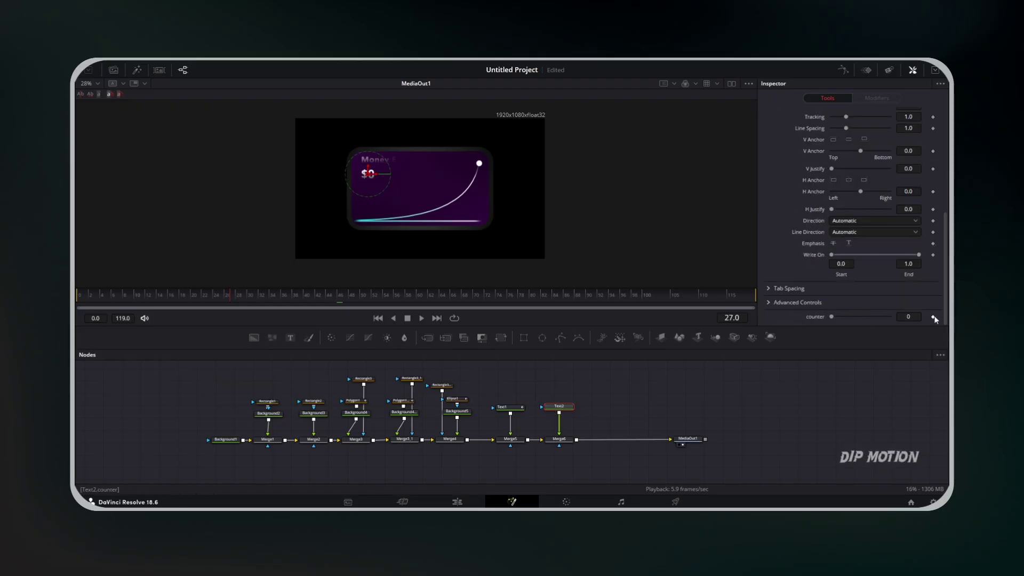
{"action": "key", "text": "Left"}
{"action": "left_click", "coordinate": [932, 319]}
{"action": "left_click_drag", "start_coordinate": [251, 299], "coordinate": [480, 301]}
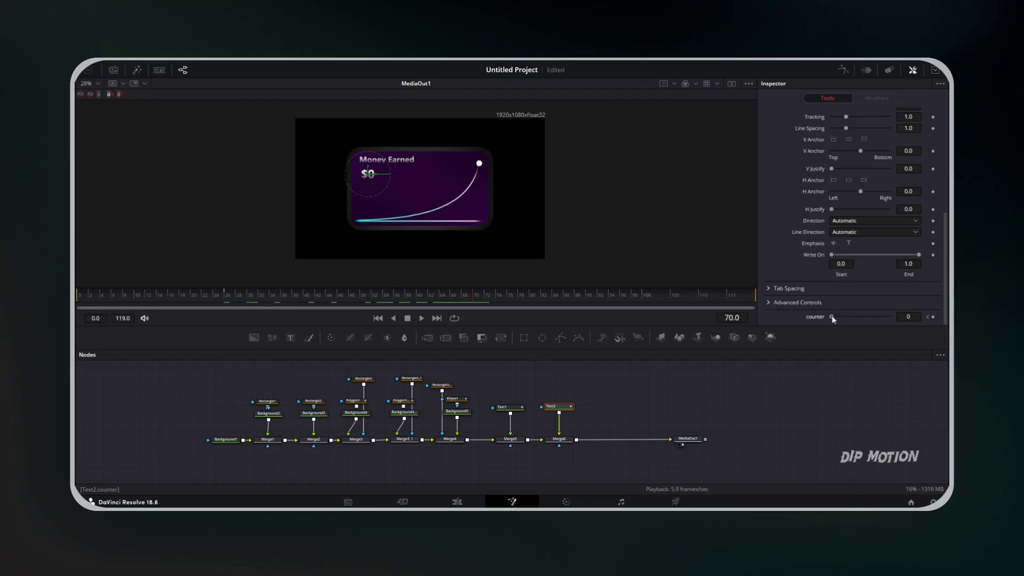
{"action": "left_click_drag", "start_coordinate": [833, 318], "coordinate": [892, 319]}
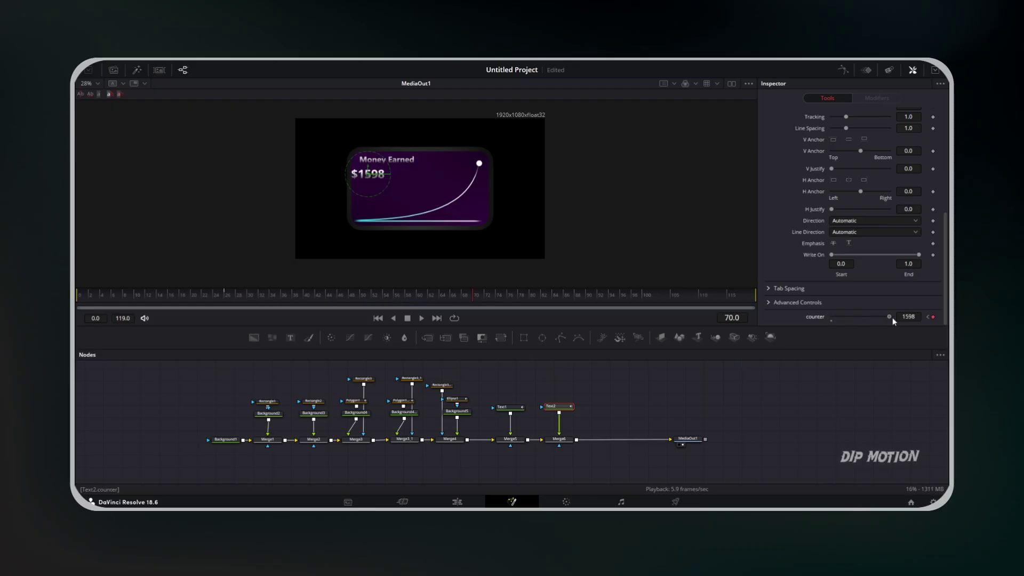
- Set the counter text's horizontal anchor to left, move its layout center to X 0.256, and preview the count
{"action": "scroll", "coordinate": [791, 302], "scroll_direction": "up", "scroll_amount": 10}
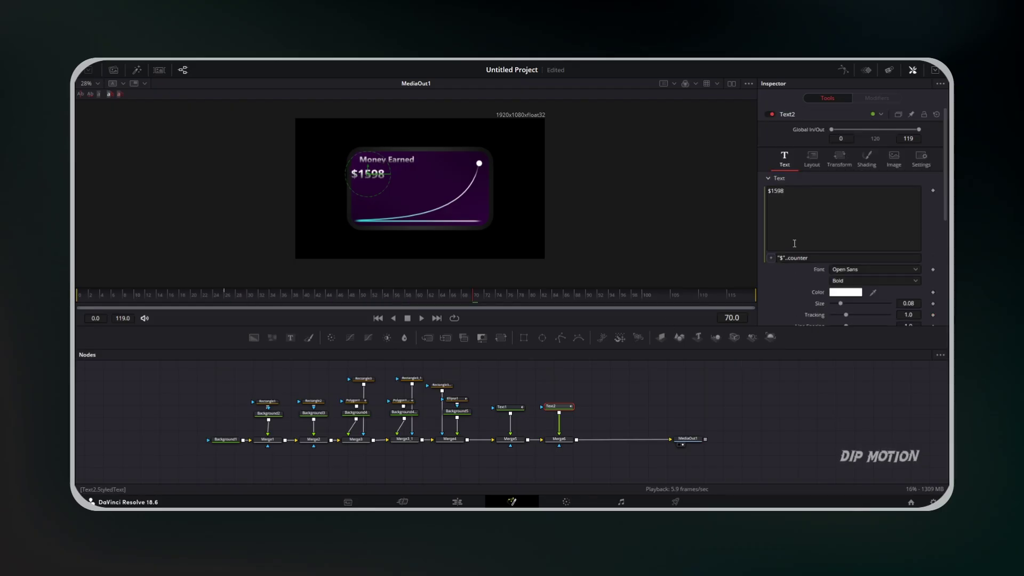
{"action": "scroll", "coordinate": [852, 241], "scroll_direction": "down", "scroll_amount": 8}
{"action": "left_click", "coordinate": [833, 180]}
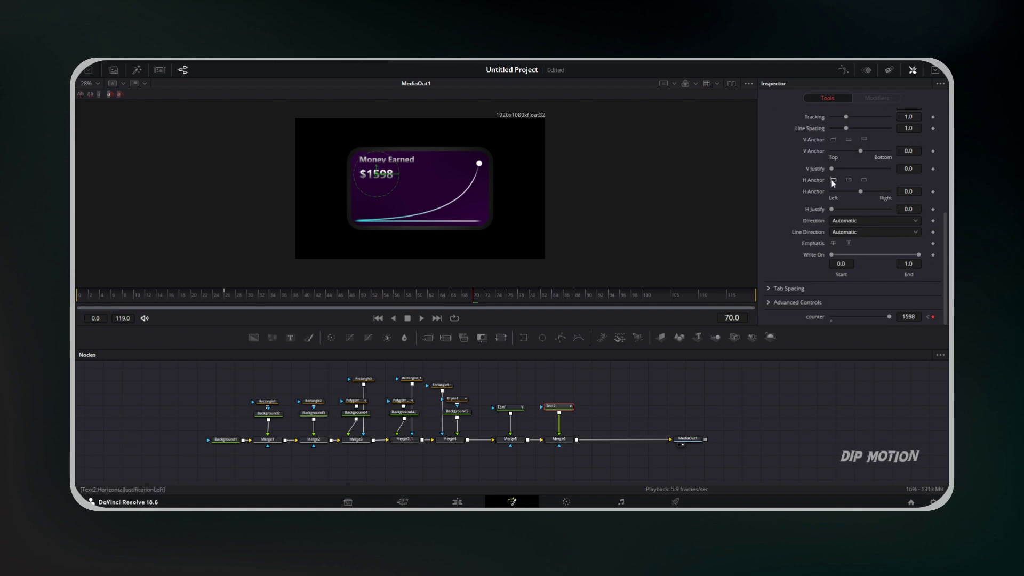
{"action": "scroll", "coordinate": [831, 179], "scroll_direction": "up", "scroll_amount": 10}
{"action": "left_click", "coordinate": [811, 158]}
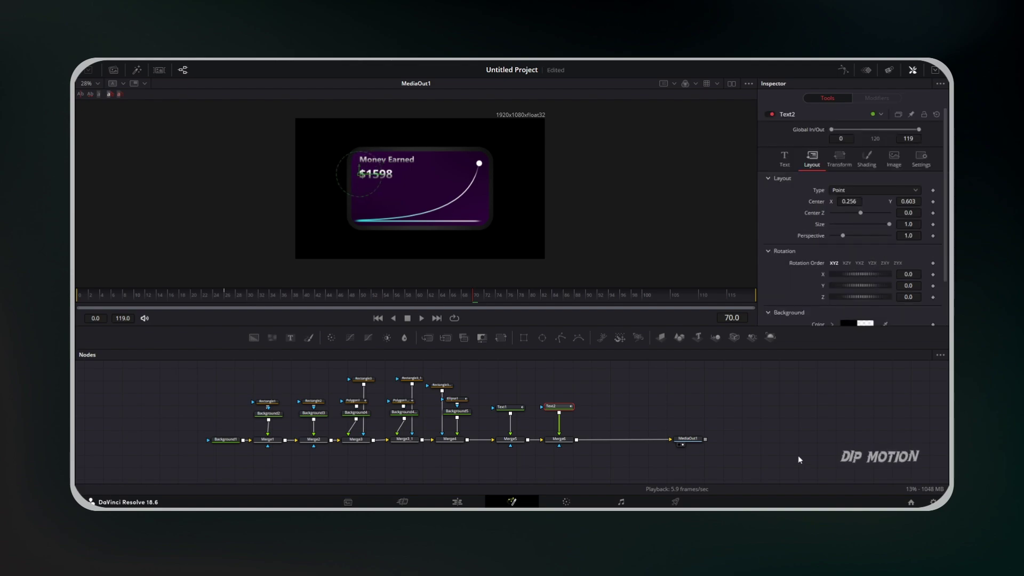
{"action": "left_click", "coordinate": [780, 438]}
{"action": "left_click_drag", "start_coordinate": [480, 292], "coordinate": [76, 298]}
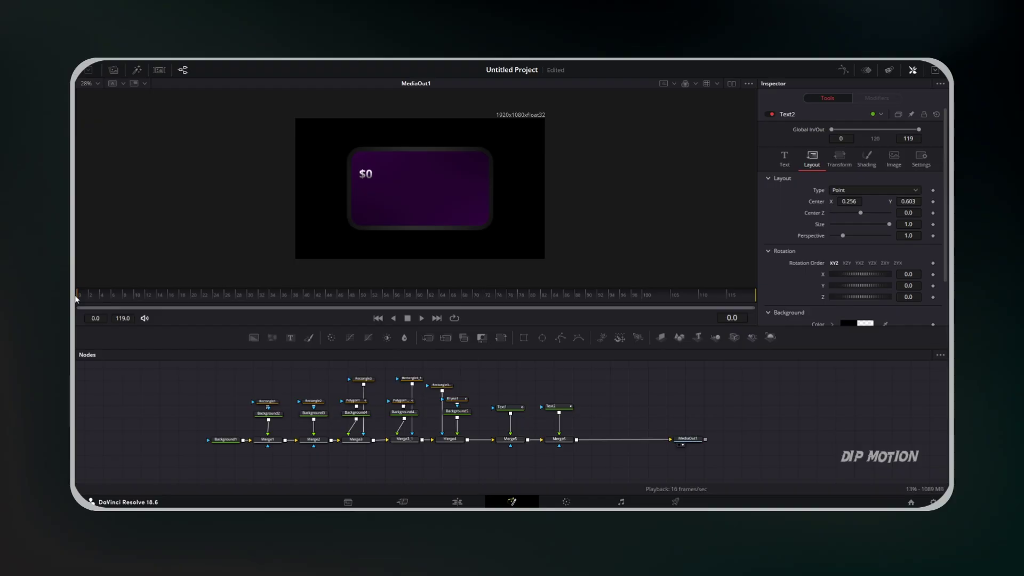
- Keyframe the counter text's shading opacity from 0 at frame 25 to 1 at frame 26
{"action": "left_click_drag", "start_coordinate": [74, 295], "coordinate": [205, 296]}
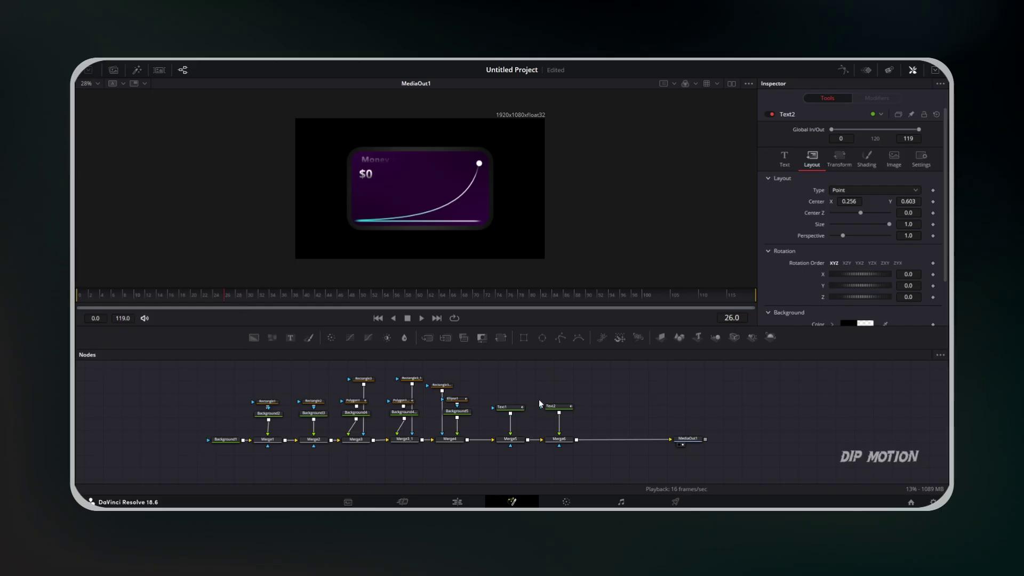
{"action": "left_click", "coordinate": [559, 406]}
{"action": "left_click", "coordinate": [866, 157]}
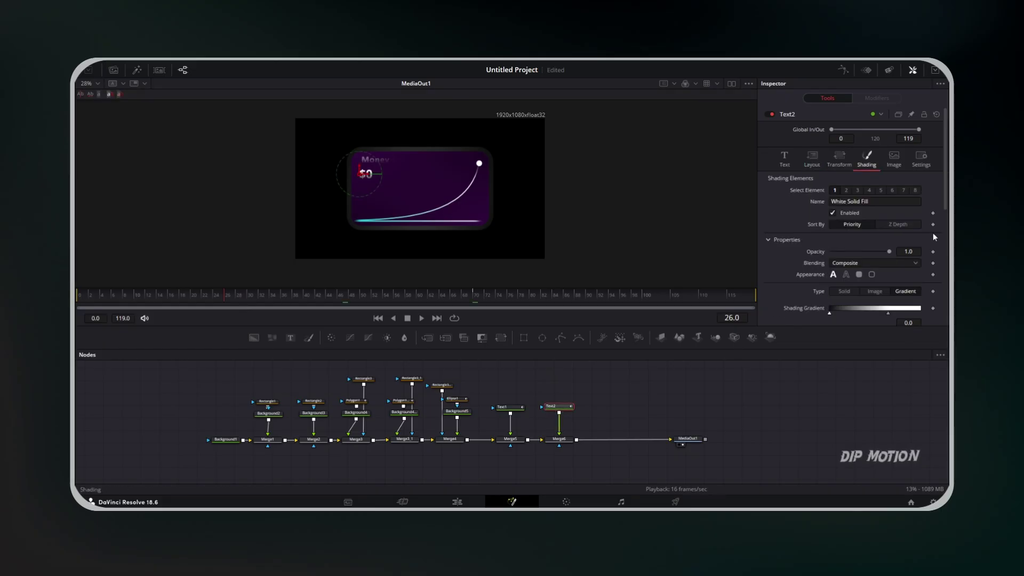
{"action": "left_click", "coordinate": [932, 251]}
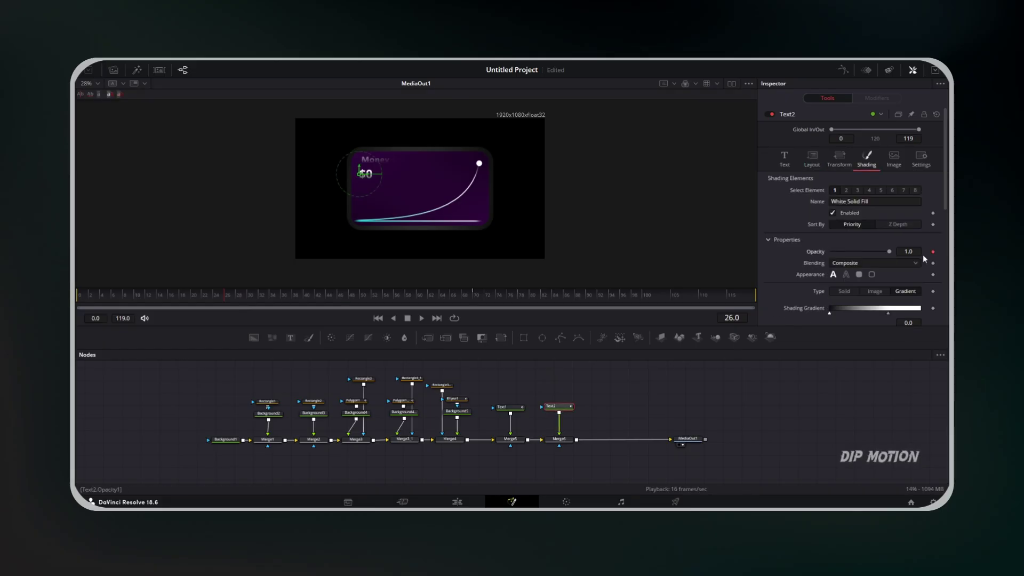
{"action": "left_click", "coordinate": [223, 297]}
{"action": "left_click", "coordinate": [932, 251]}
{"action": "left_click_drag", "start_coordinate": [887, 254], "coordinate": [827, 249]}
{"action": "key", "text": "shift+Right"}
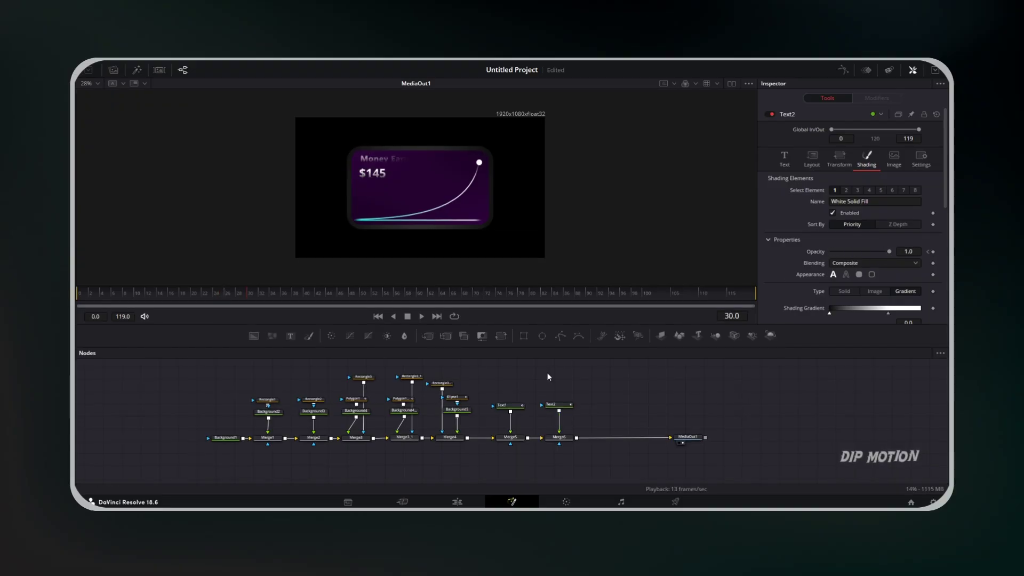
- Apply Out Cubic easing to the counter text's animation splines
{"action": "left_click", "coordinate": [560, 408]}
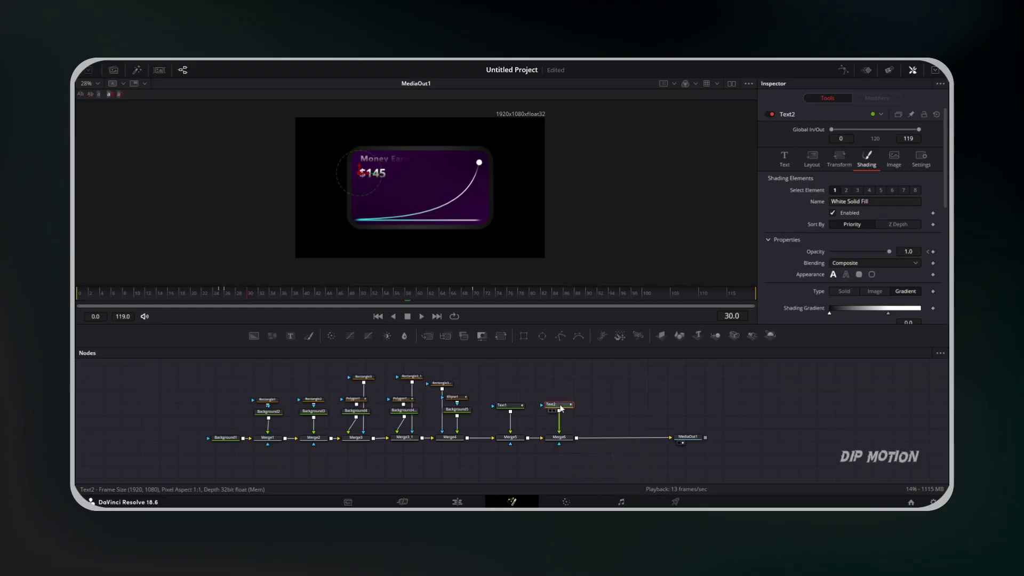
{"action": "left_click", "coordinate": [844, 70]}
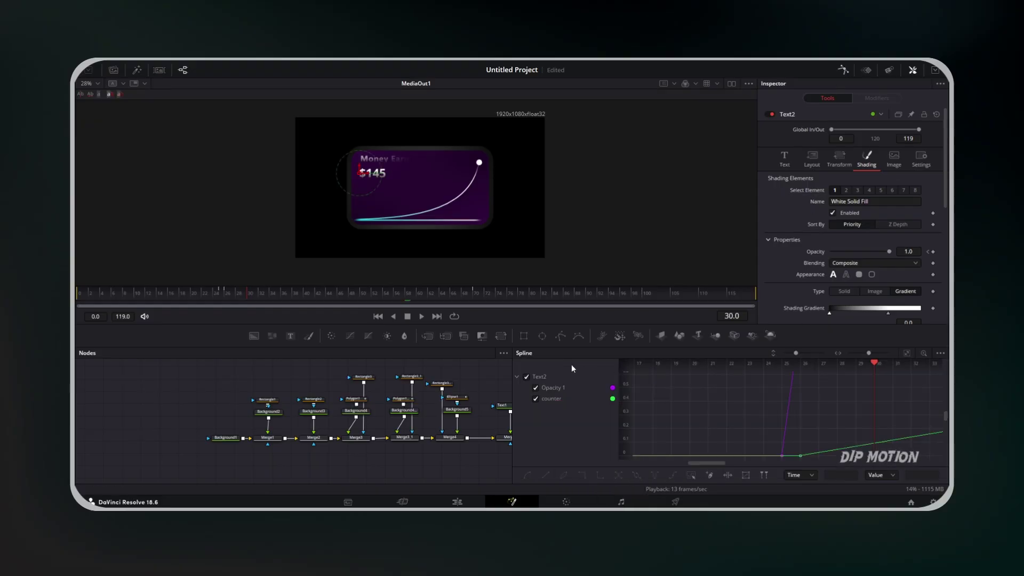
{"action": "left_click", "coordinate": [690, 476]}
{"action": "right_click", "coordinate": [724, 398]}
{"action": "mouse_move", "coordinate": [773, 264]}
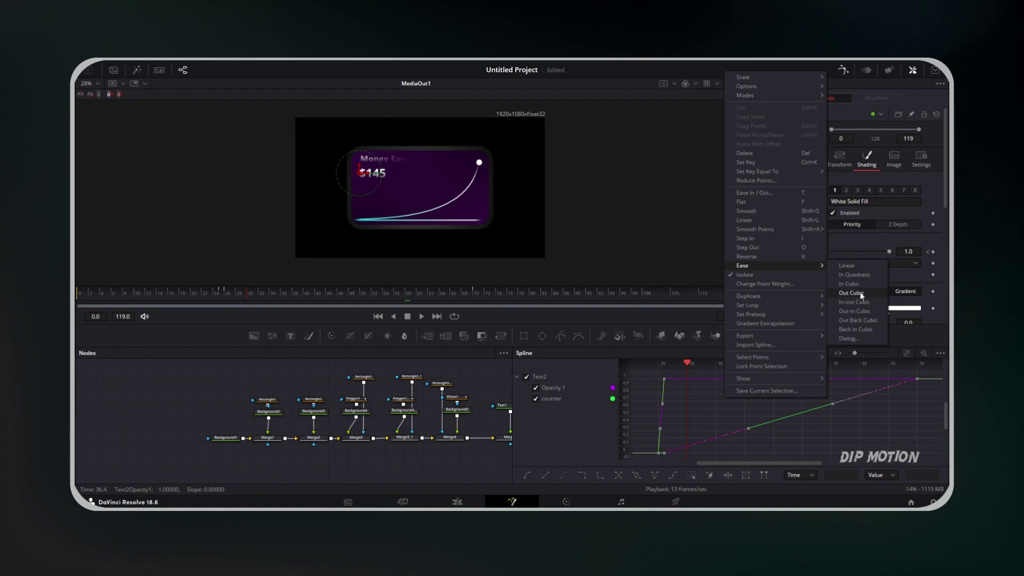
{"action": "left_click", "coordinate": [858, 294]}
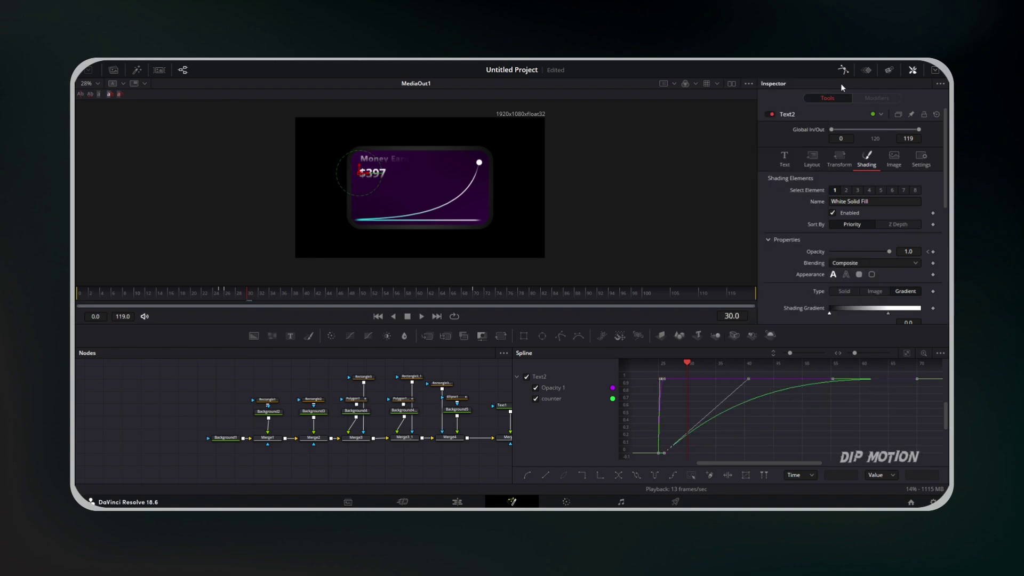
- Move the MediaOut node farther from the last merge node to free up space, and save the project
{"action": "left_click_drag", "start_coordinate": [577, 437], "coordinate": [809, 435]}
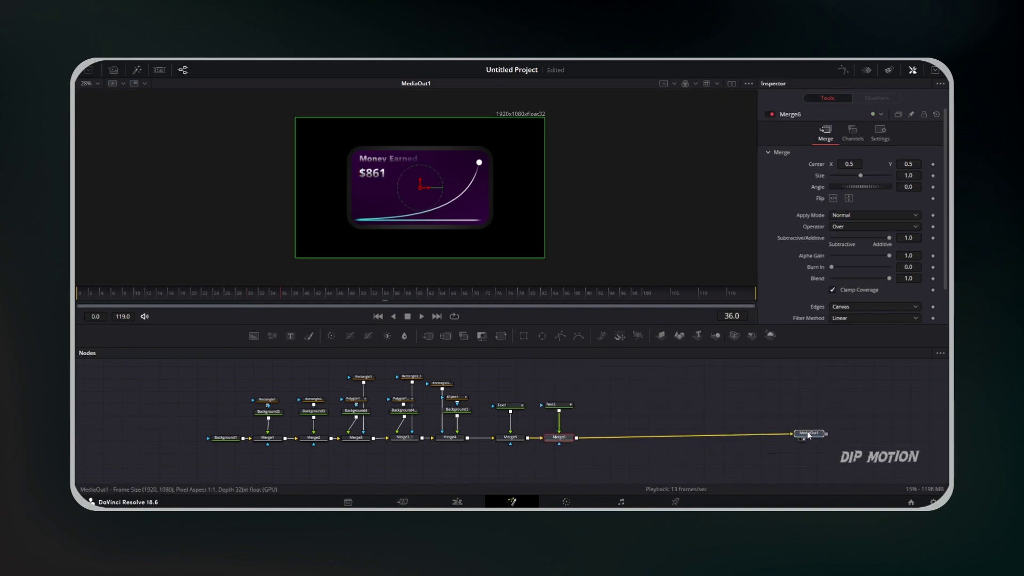
{"action": "left_click", "coordinate": [808, 433]}
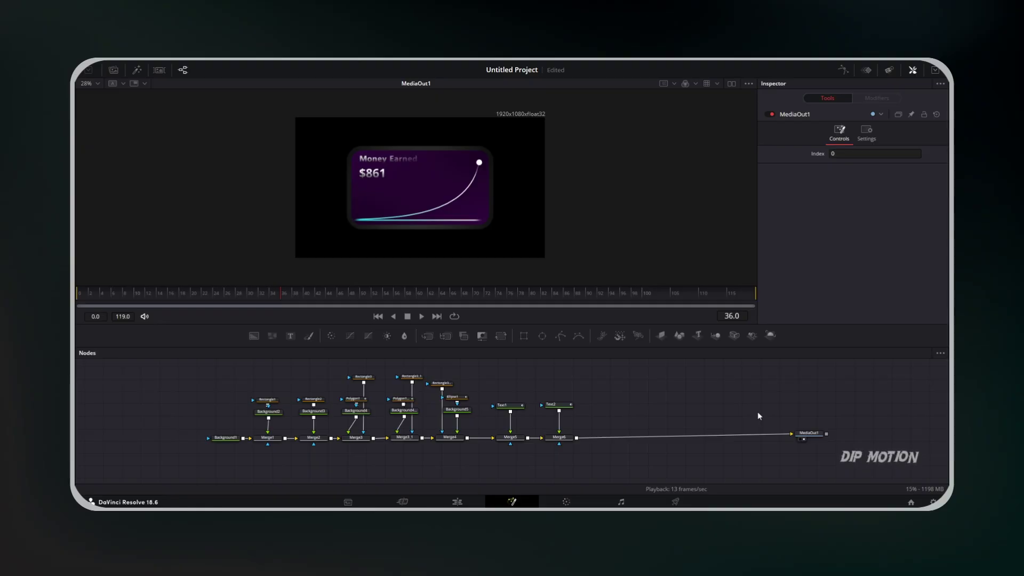
{"action": "key", "text": "ctrl+s"}
{"action": "left_click_drag", "start_coordinate": [808, 434], "coordinate": [815, 435]}
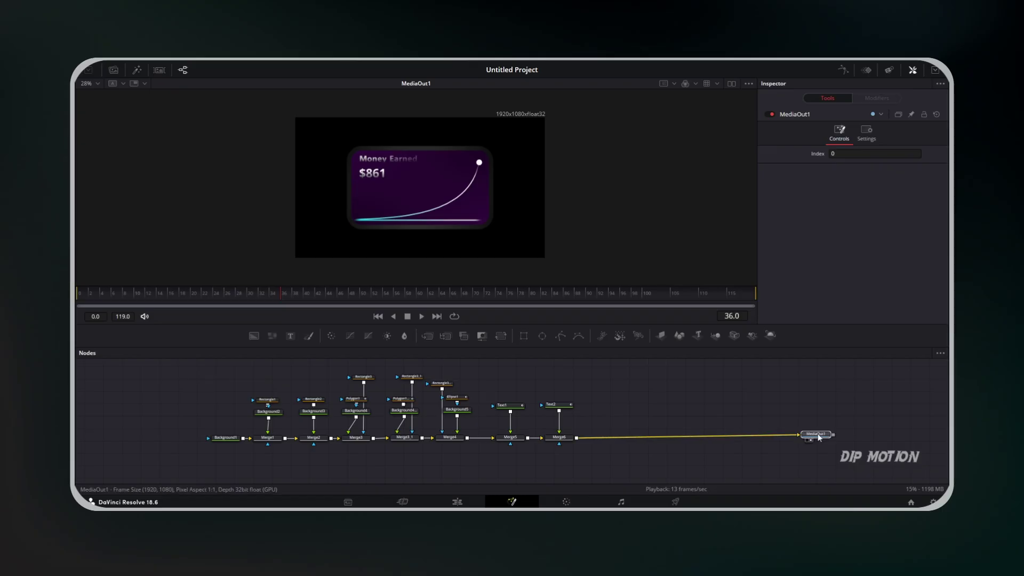
{"action": "left_click", "coordinate": [734, 414]}
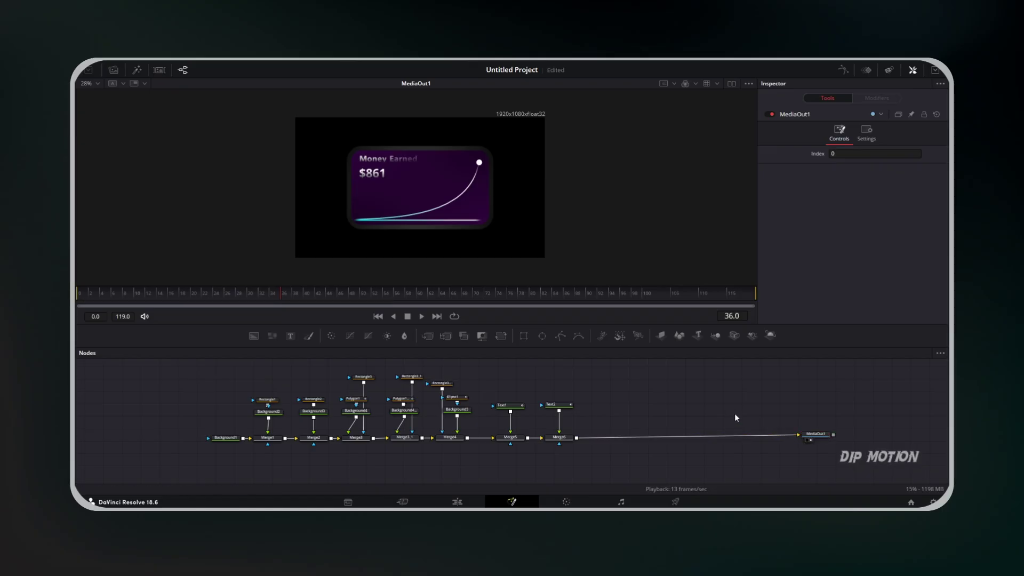
{"action": "left_click", "coordinate": [811, 436]}
{"action": "left_click_drag", "start_coordinate": [811, 436], "coordinate": [818, 440]}
{"action": "left_click", "coordinate": [794, 426]}
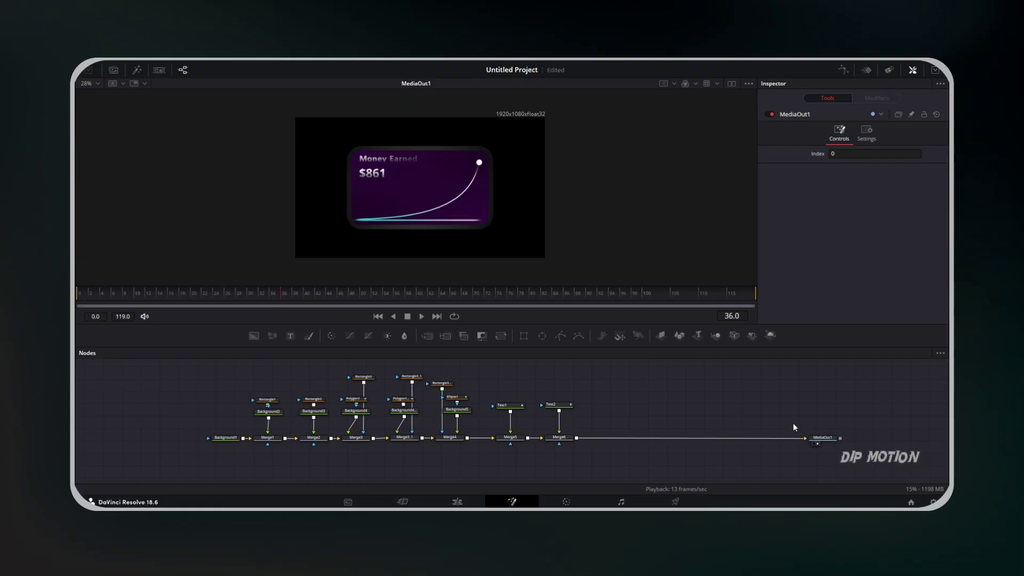
- Add a Glow node after the last merge node and play the Fusion composition on the Edit page
{"action": "left_click", "coordinate": [559, 437]}
{"action": "key", "text": "shift+space"}
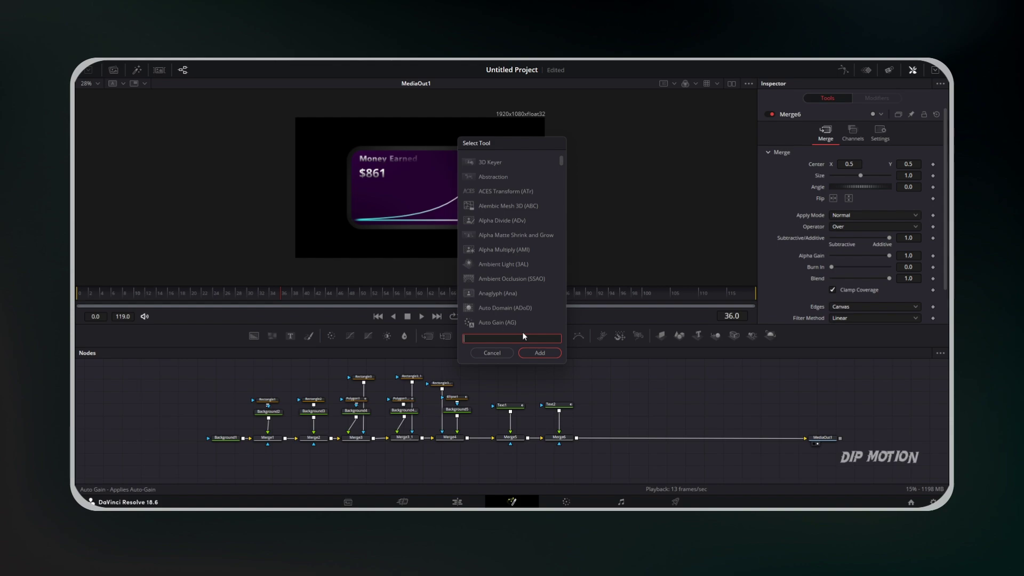
{"action": "type", "text": "glow"}
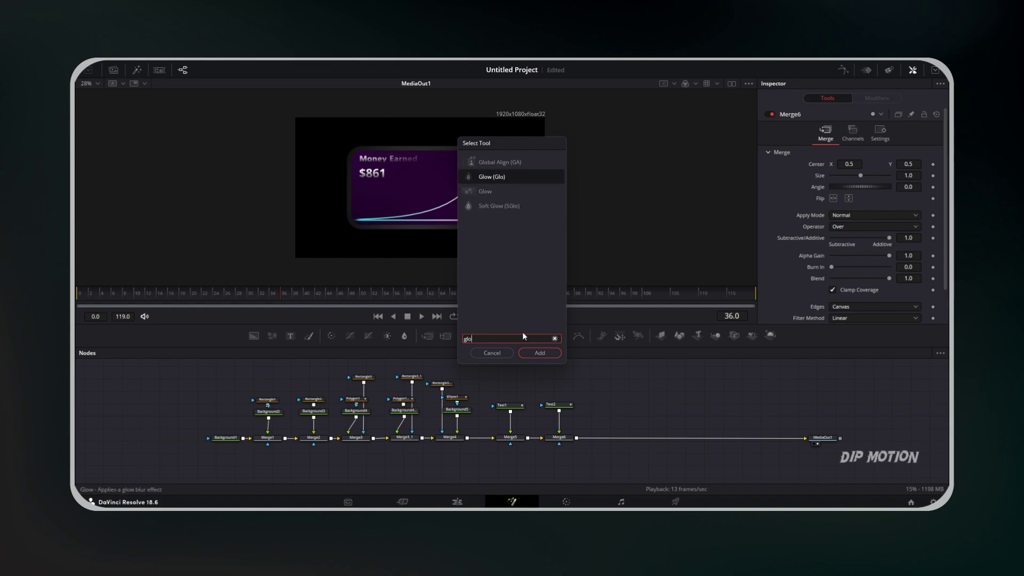
{"action": "left_click", "coordinate": [545, 355]}
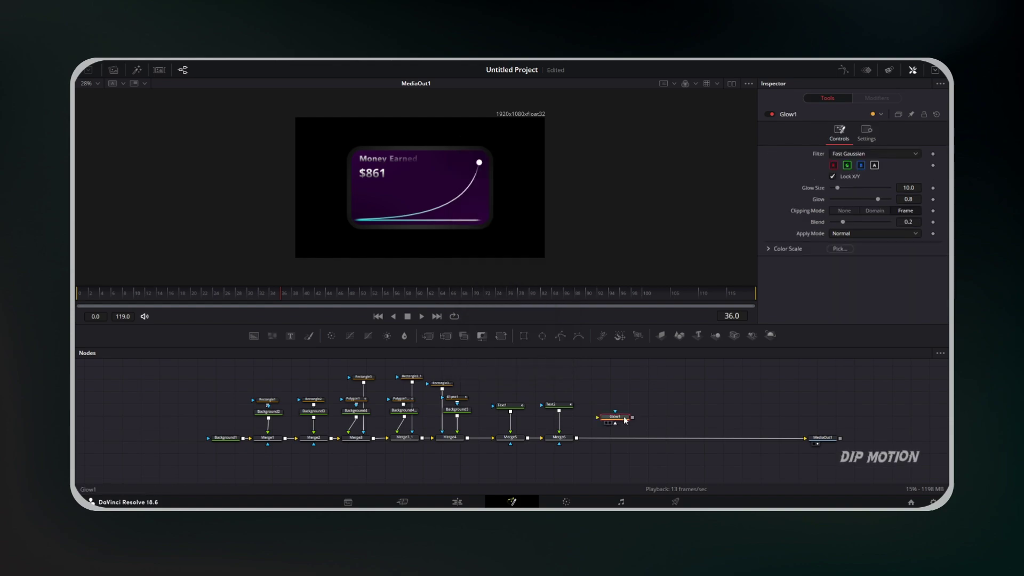
{"action": "key", "text": "shift+4"}
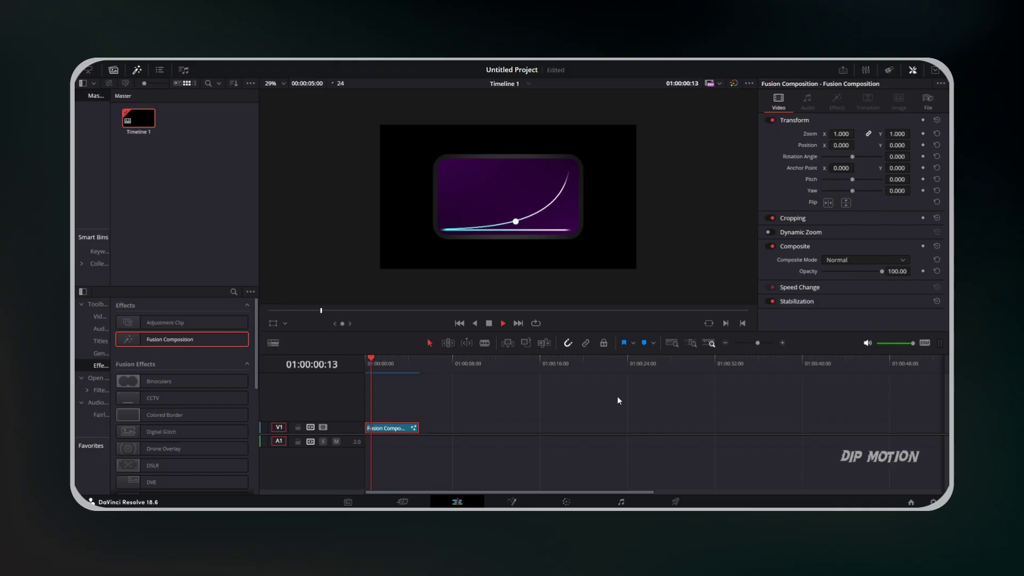